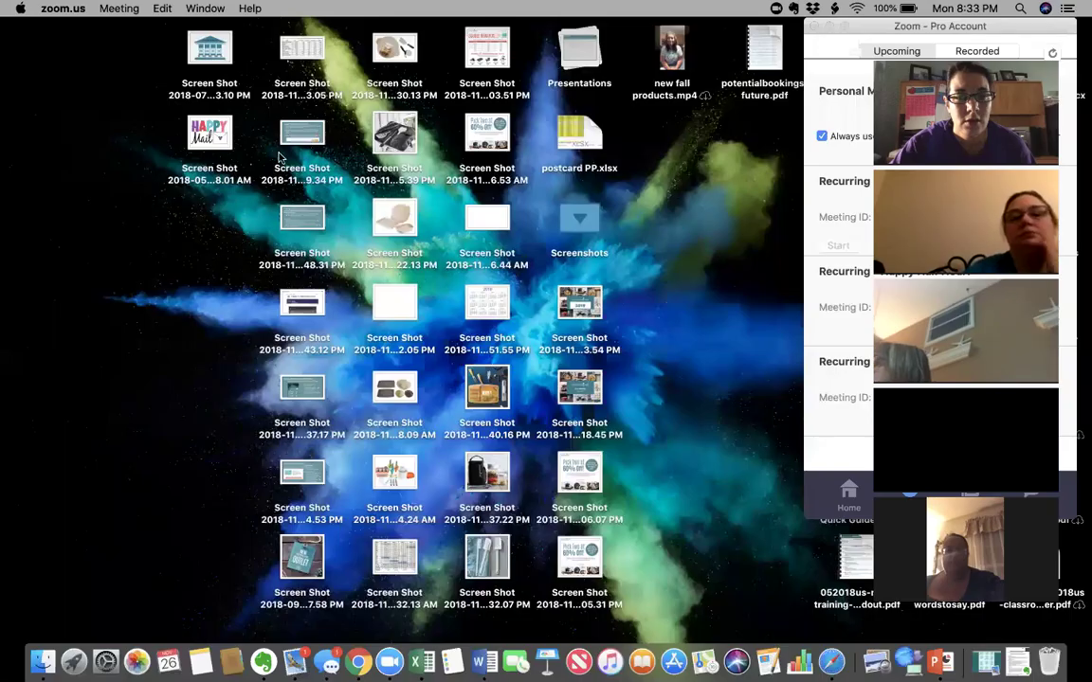
# Step: Switch to Chrome, open the CinchShare website and log in with Facebook
pyautogui.click(326, 662)
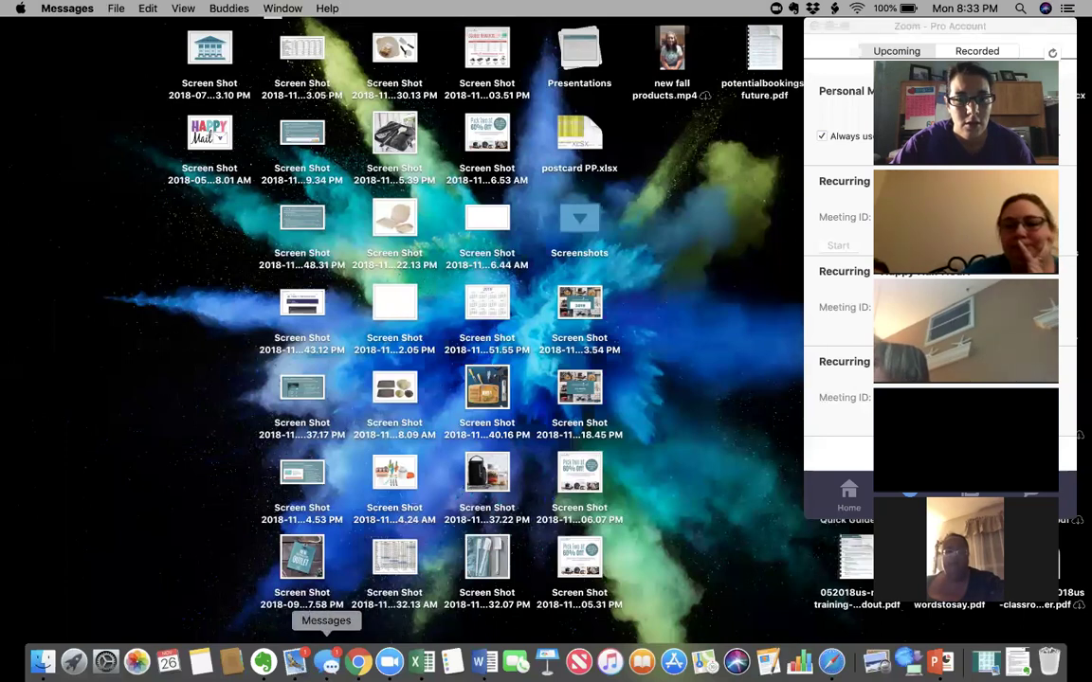
pyautogui.click(358, 662)
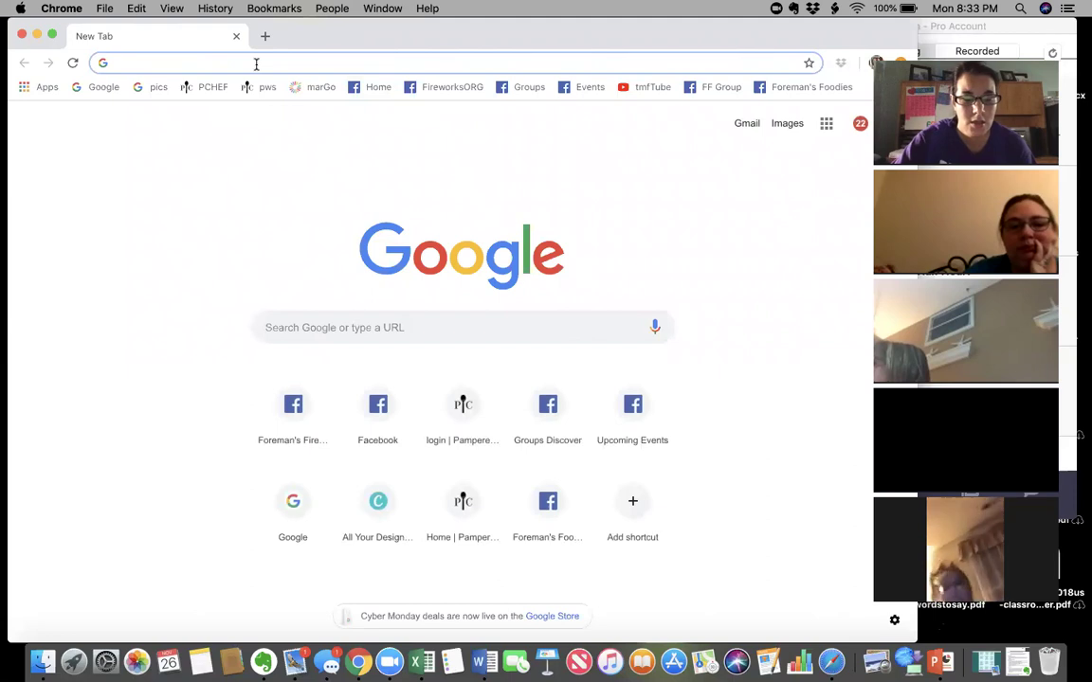
pyautogui.write('cin')
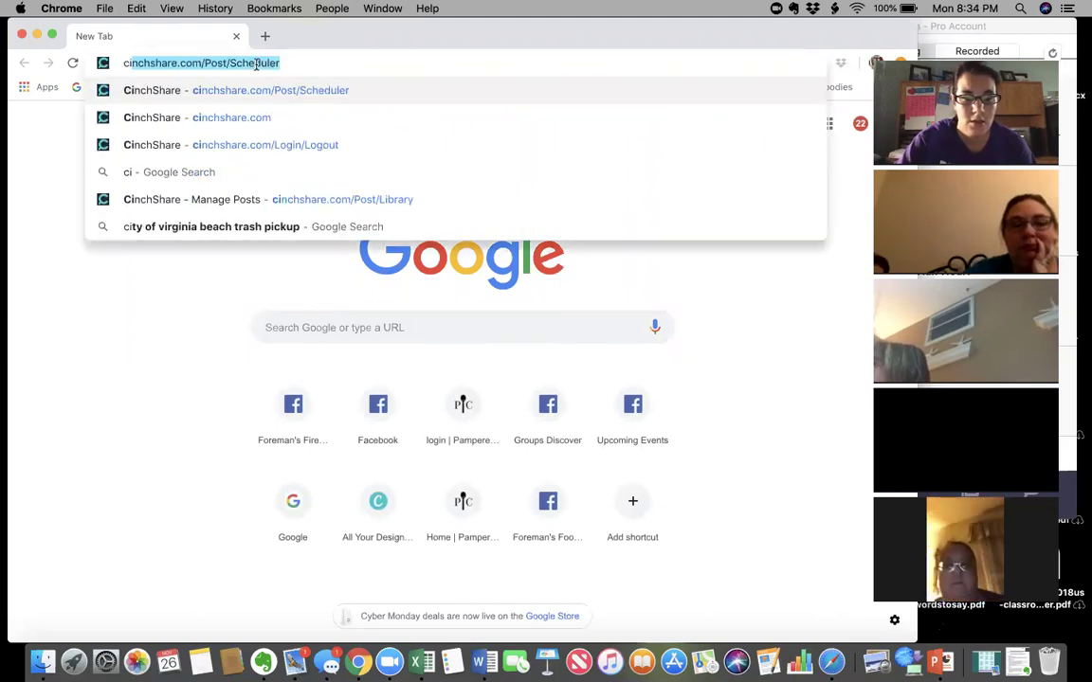
pyautogui.click(244, 90)
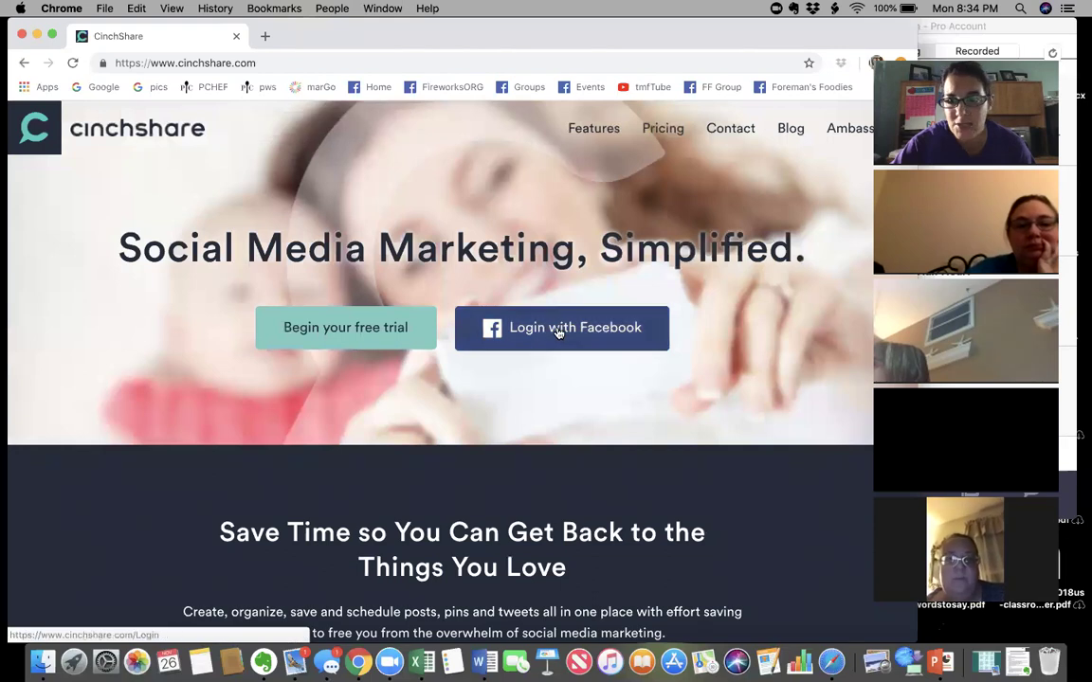
pyautogui.click(558, 330)
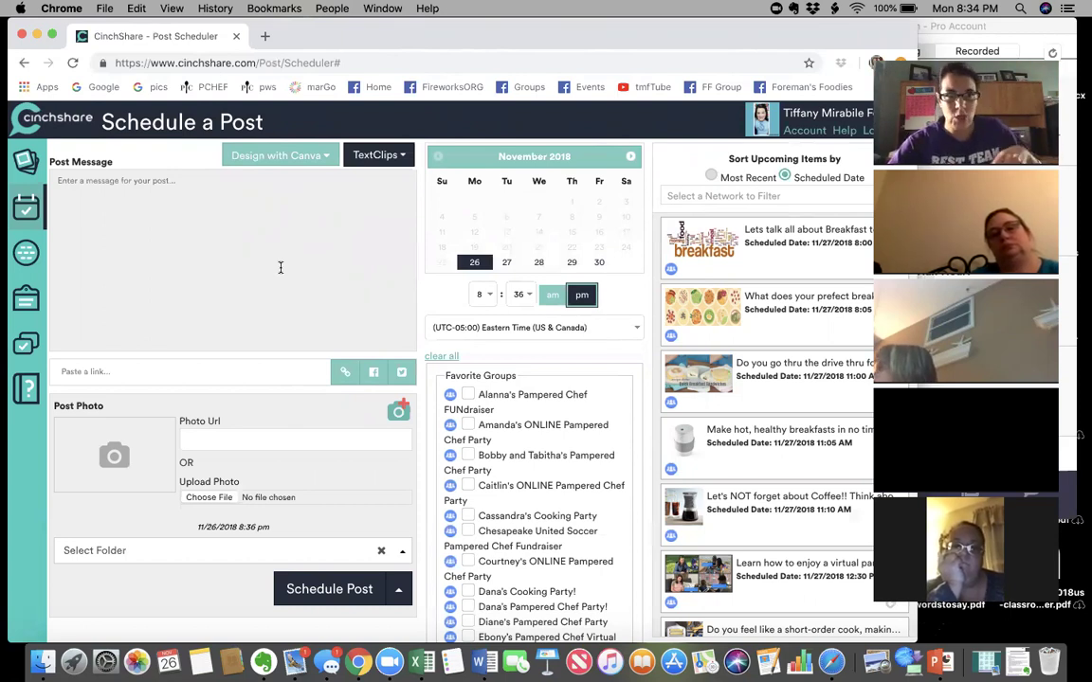
# Step: Open the Facebook Groups page in a new browser tab and close all open chat windows
pyautogui.click(265, 36)
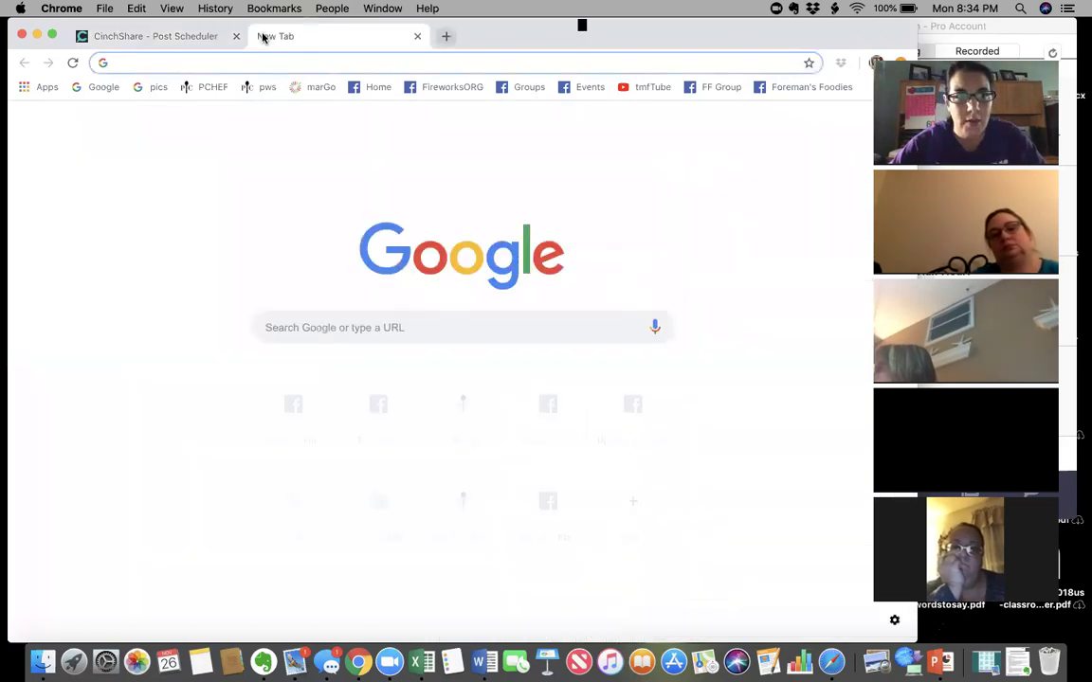
pyautogui.click(522, 87)
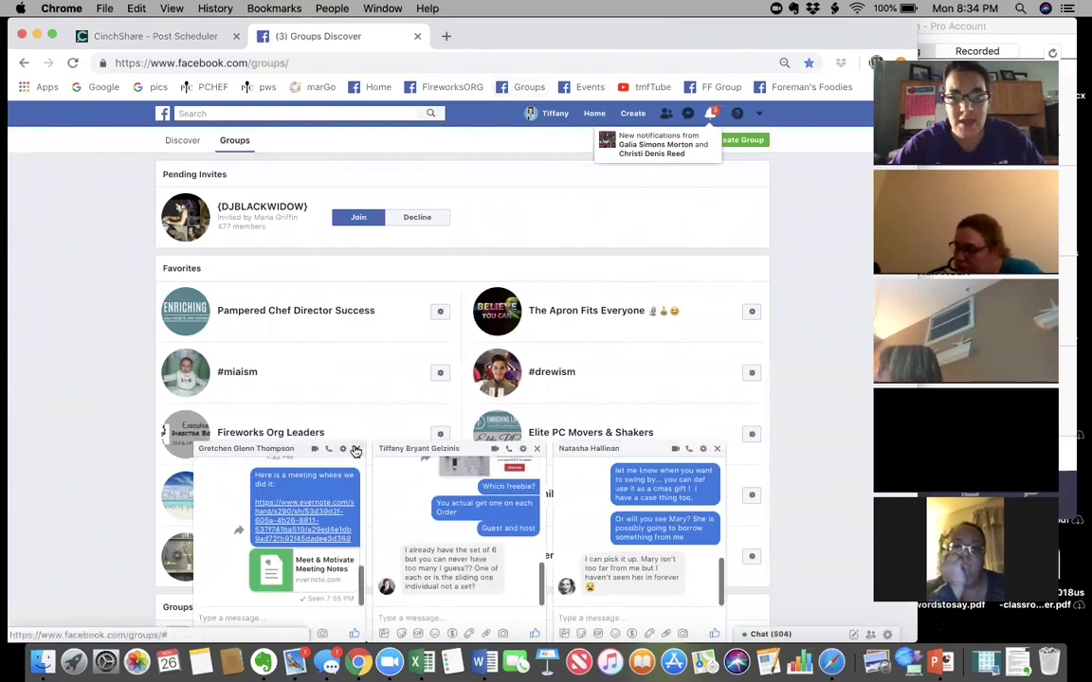
pyautogui.click(356, 448)
pyautogui.click(537, 448)
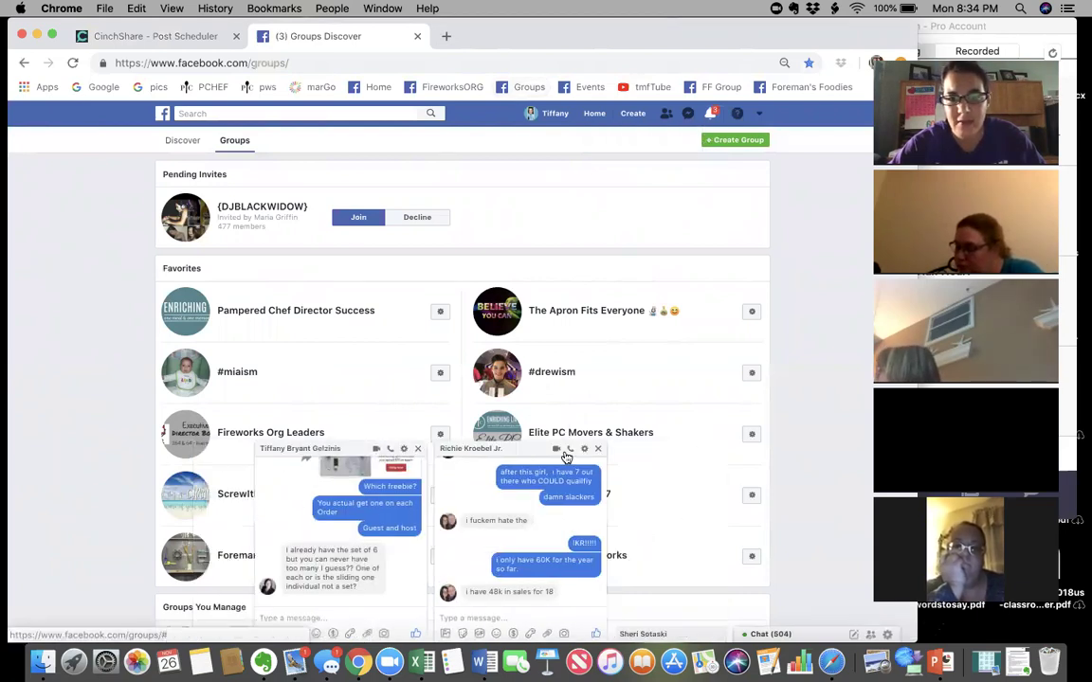
pyautogui.click(597, 450)
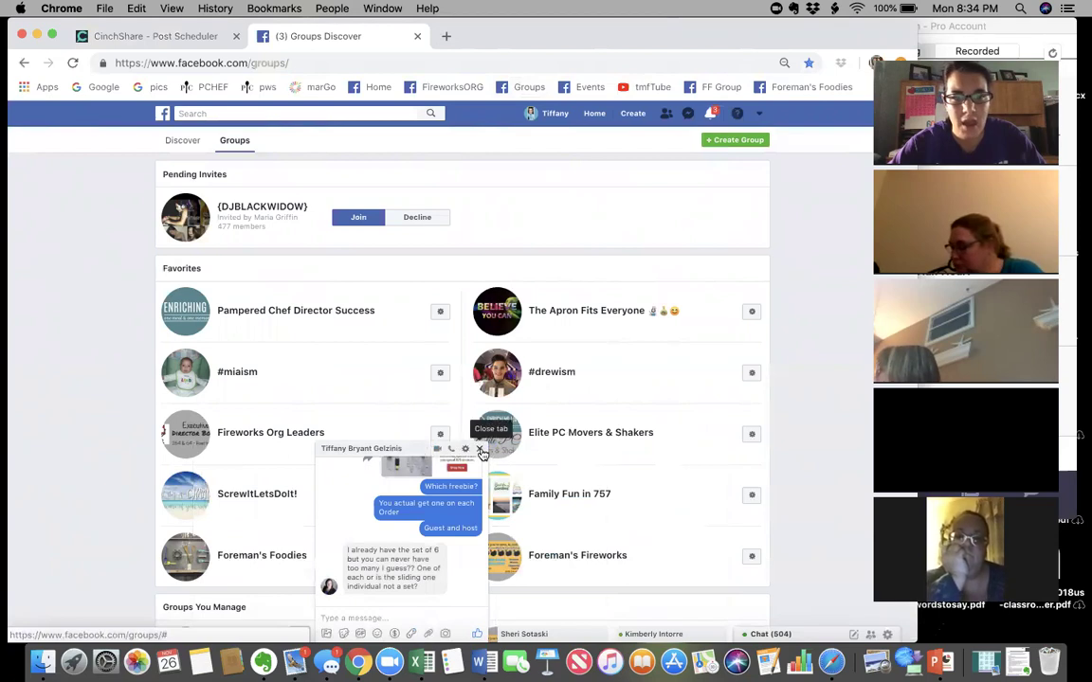
pyautogui.click(477, 448)
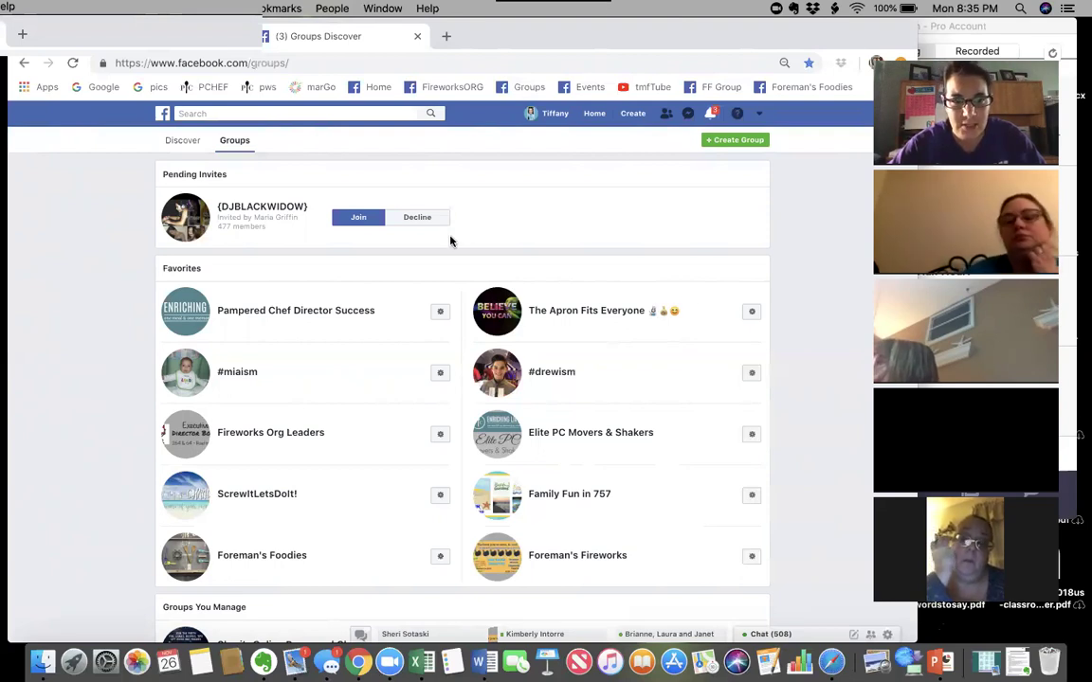
# Step: Open the Foreman's Fireworks group and go to the Apps section of its group settings
pyautogui.click(598, 556)
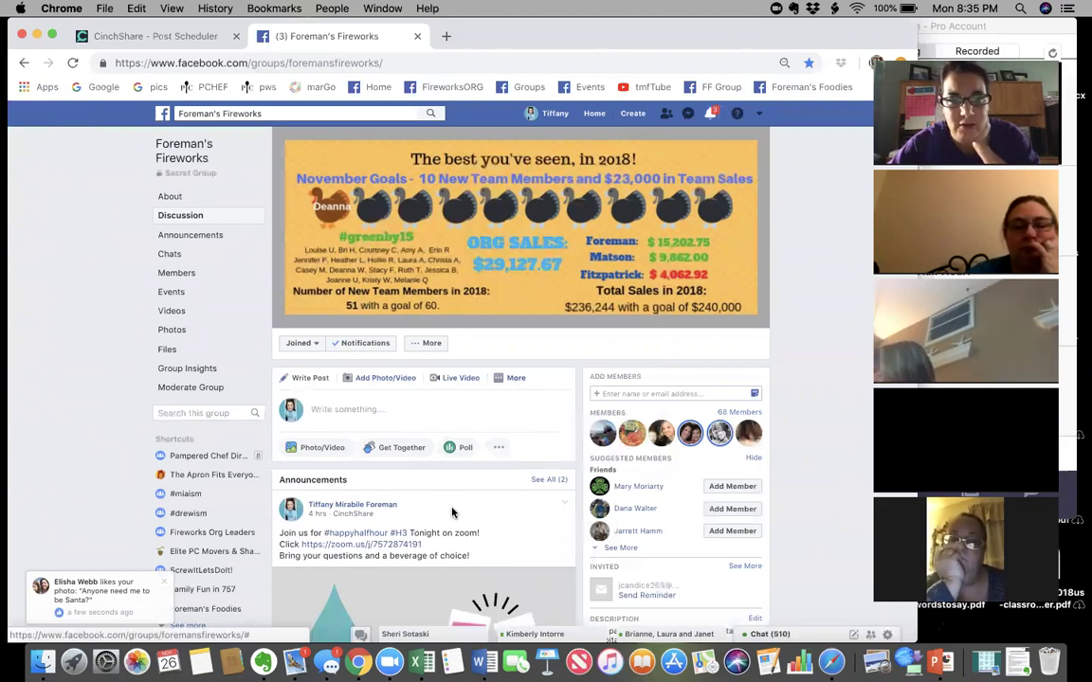
pyautogui.click(435, 347)
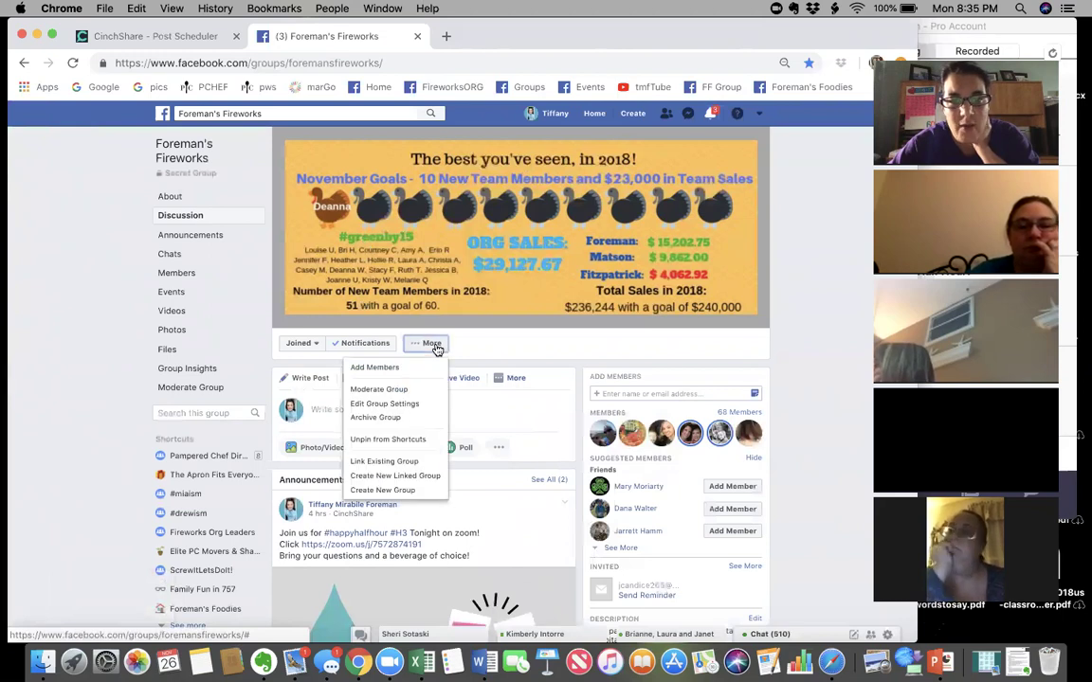
pyautogui.click(408, 407)
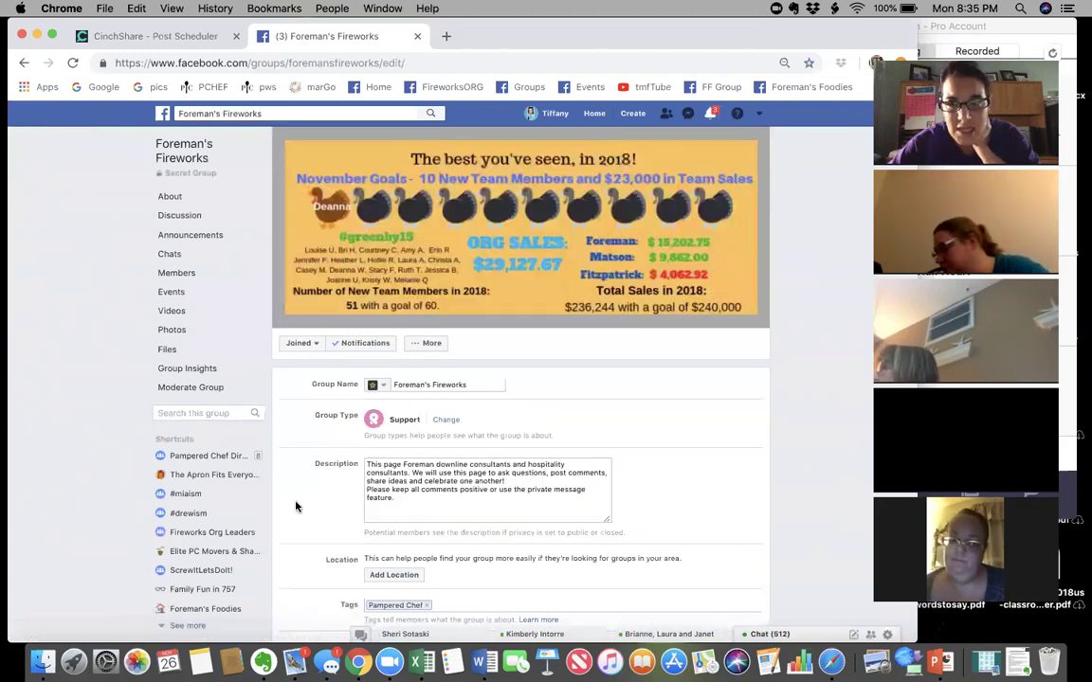
pyautogui.scroll(-5, 295, 507)
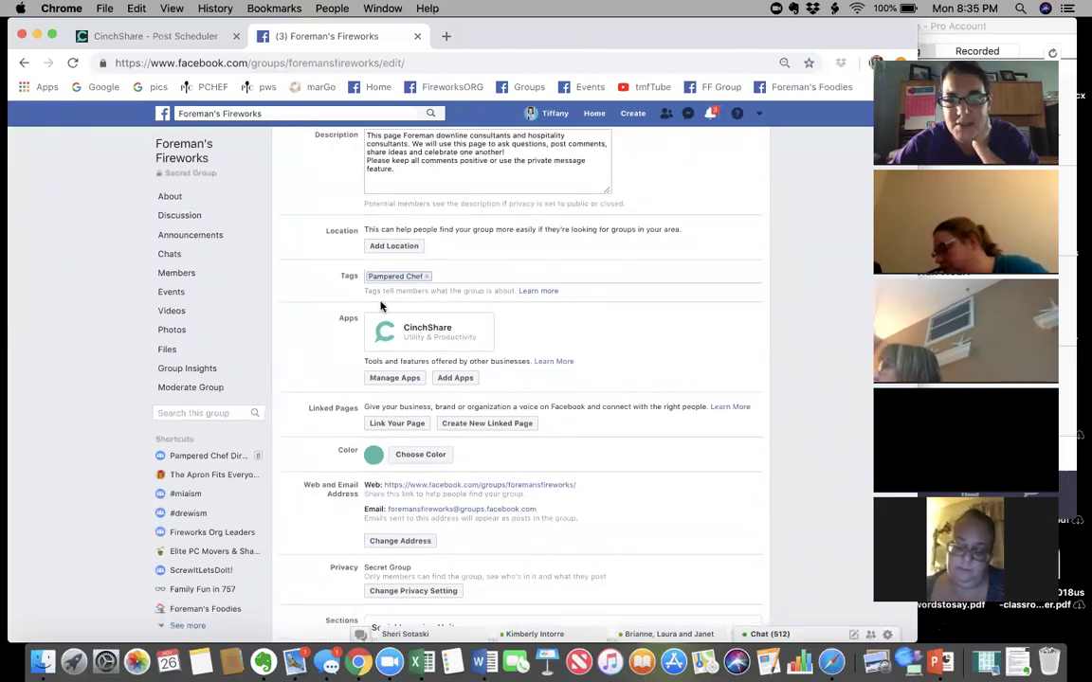
# Step: Search the apps available for this group for "cinch", then clear the search and close the app browser
pyautogui.click(454, 378)
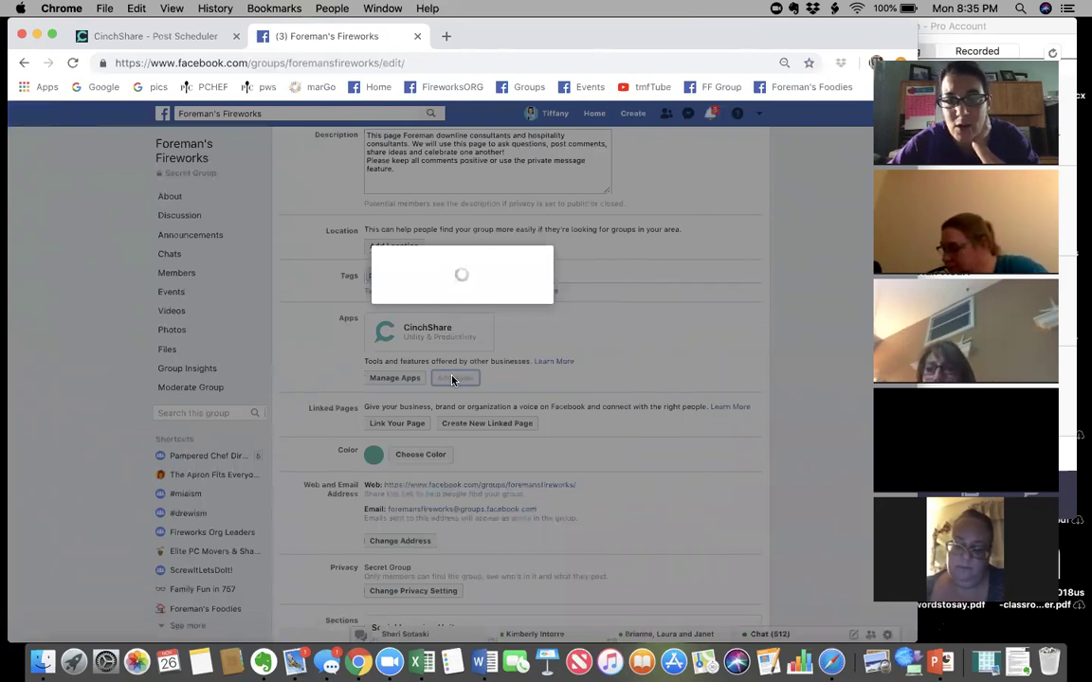
pyautogui.click(305, 266)
pyautogui.write('cinc')
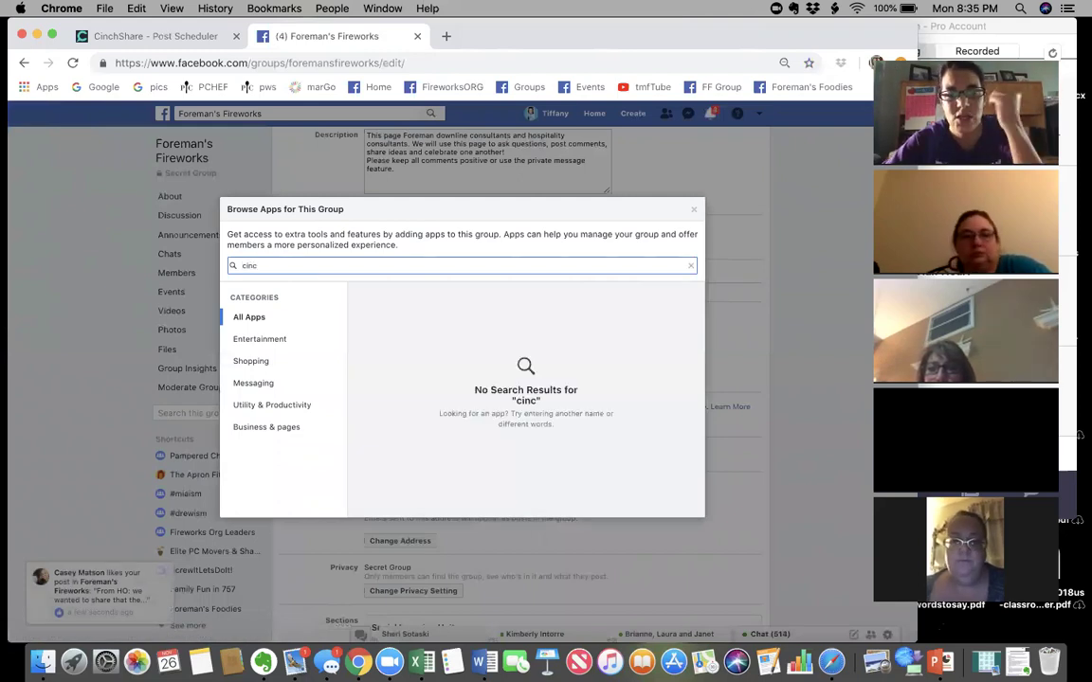
pyautogui.write('h')
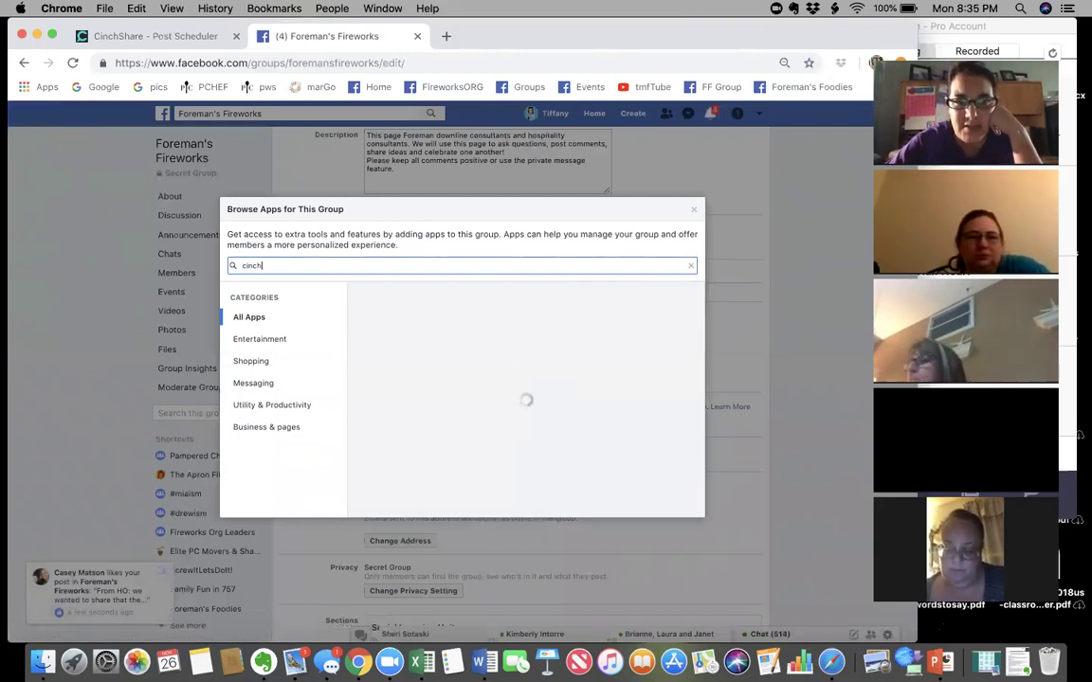
pyautogui.press('BackSpace')
pyautogui.press('BackSpace')
pyautogui.press('BackSpace')
pyautogui.press('BackSpace')
pyautogui.press('BackSpace')
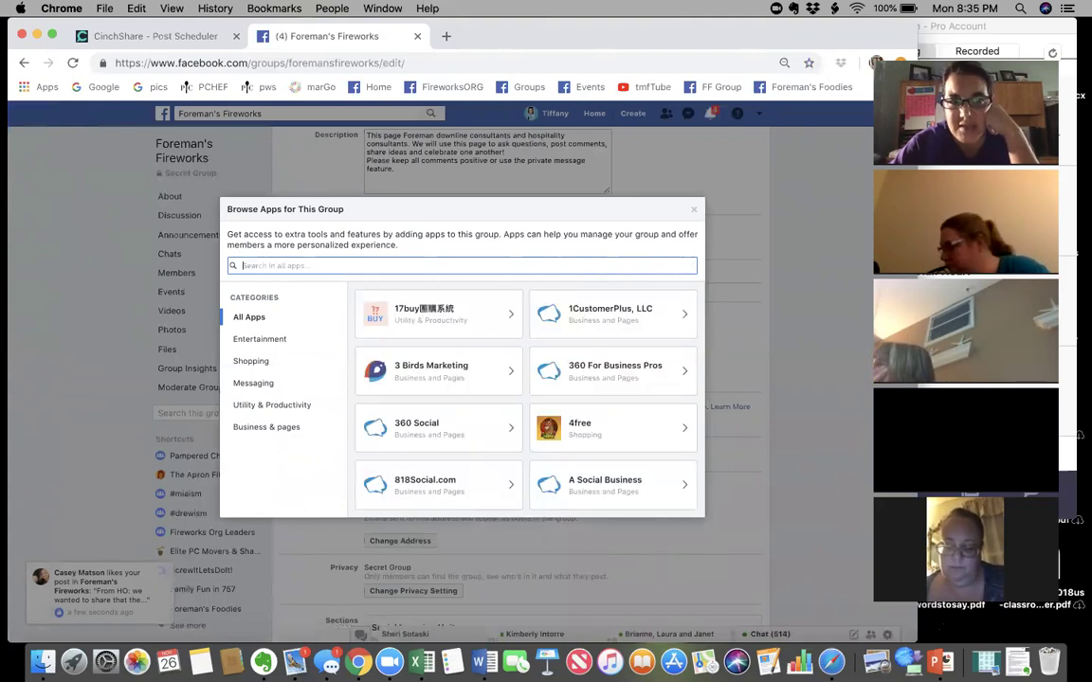
pyautogui.click(694, 209)
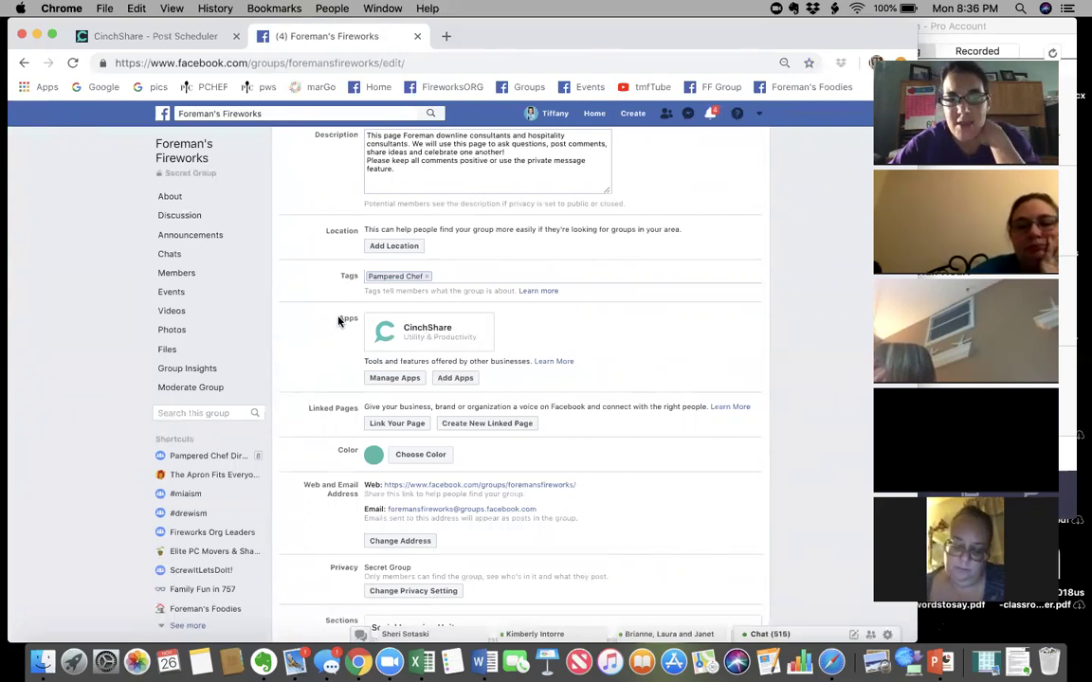
# Step: Return to CinchShare and refresh the Facebook networks in My Networks
pyautogui.scroll(1, 320, 269)
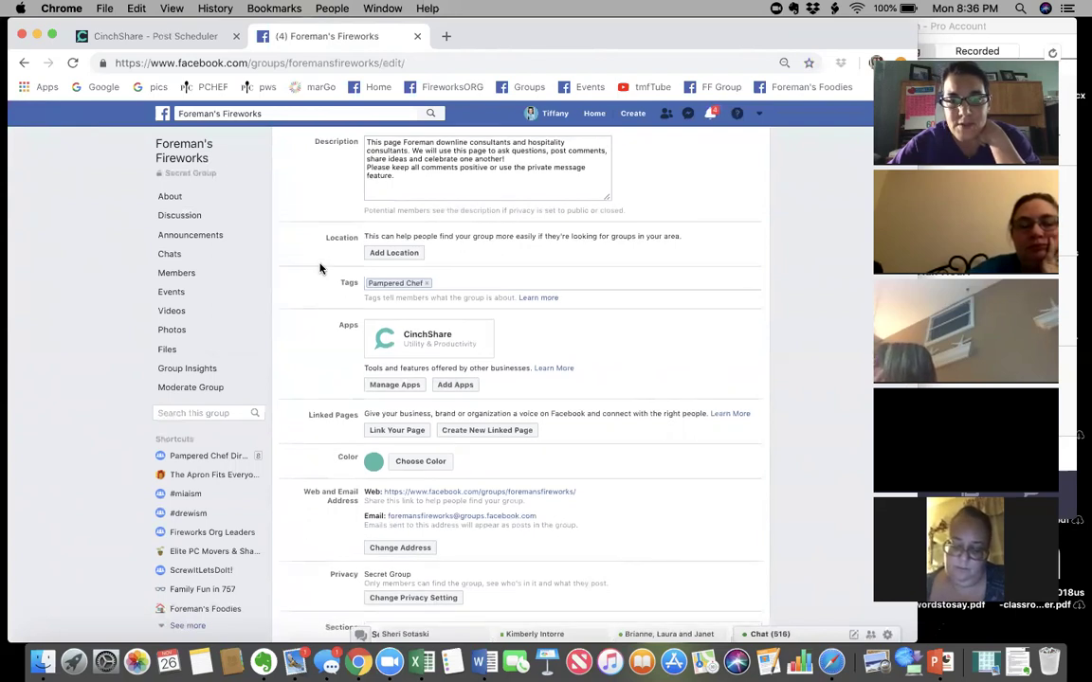
pyautogui.scroll(5, 320, 269)
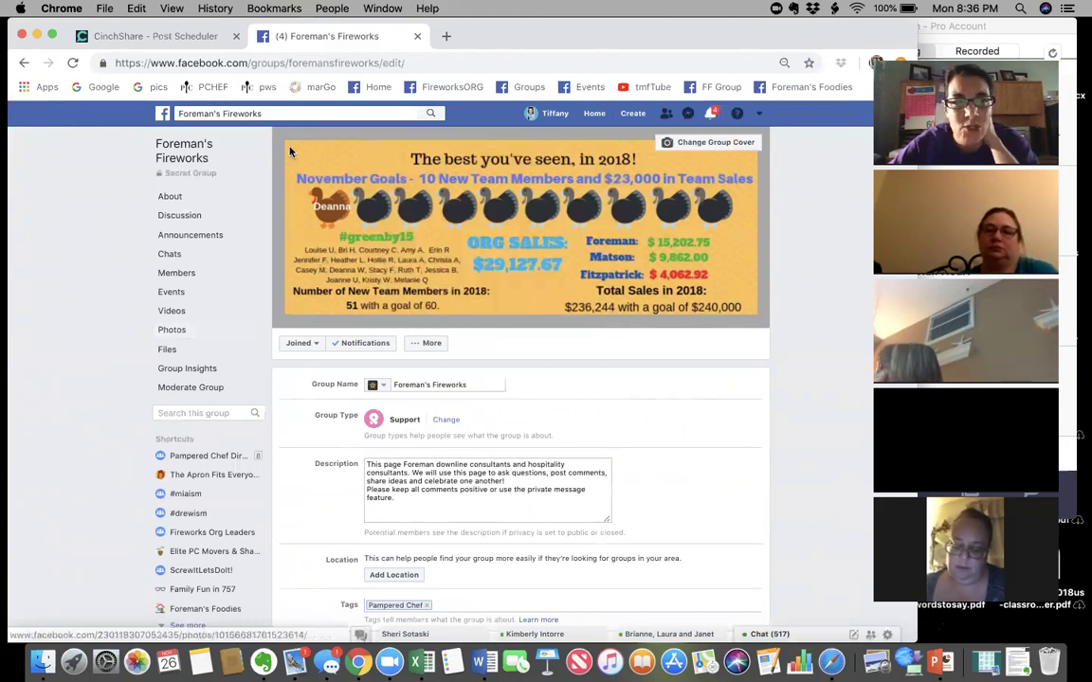
pyautogui.click(189, 45)
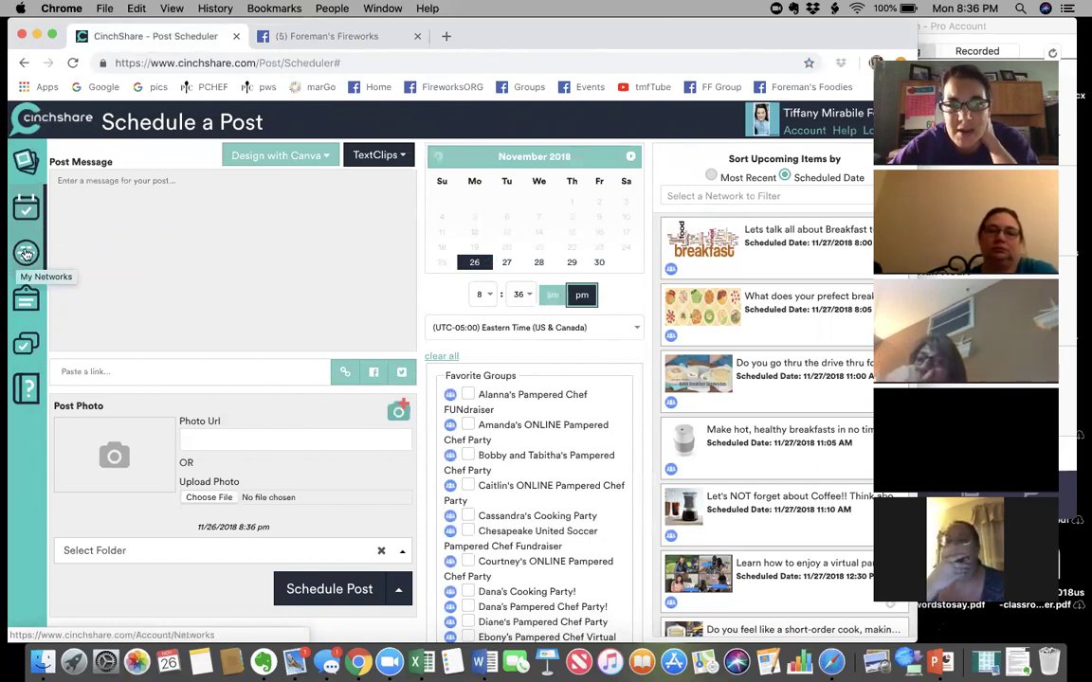
pyautogui.click(25, 254)
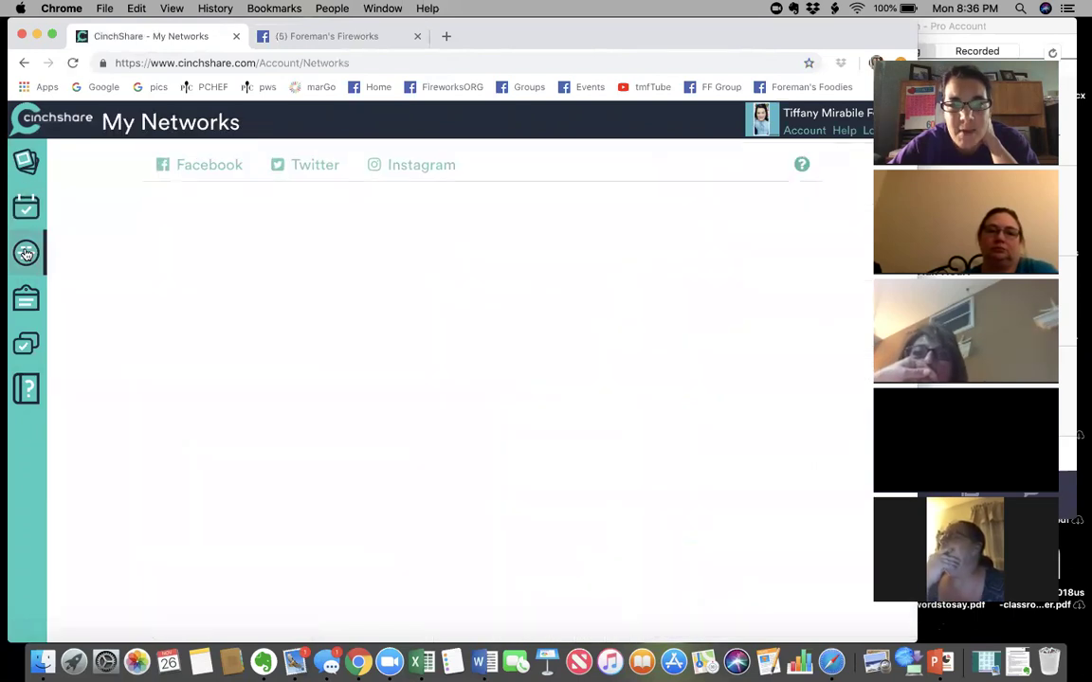
pyautogui.click(192, 171)
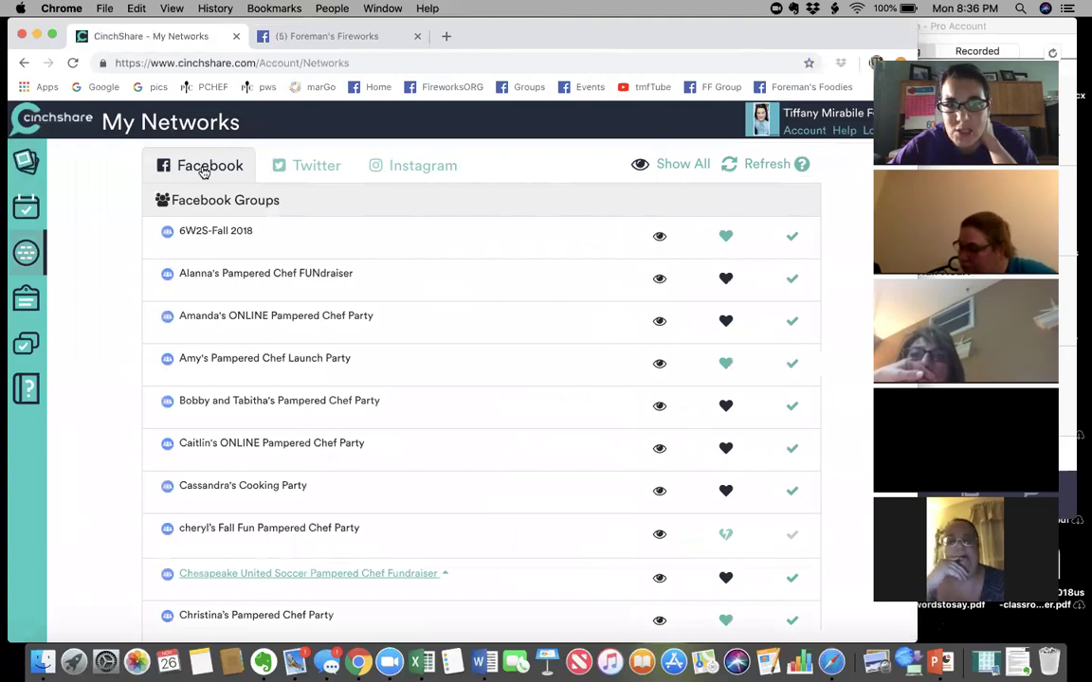
pyautogui.click(751, 163)
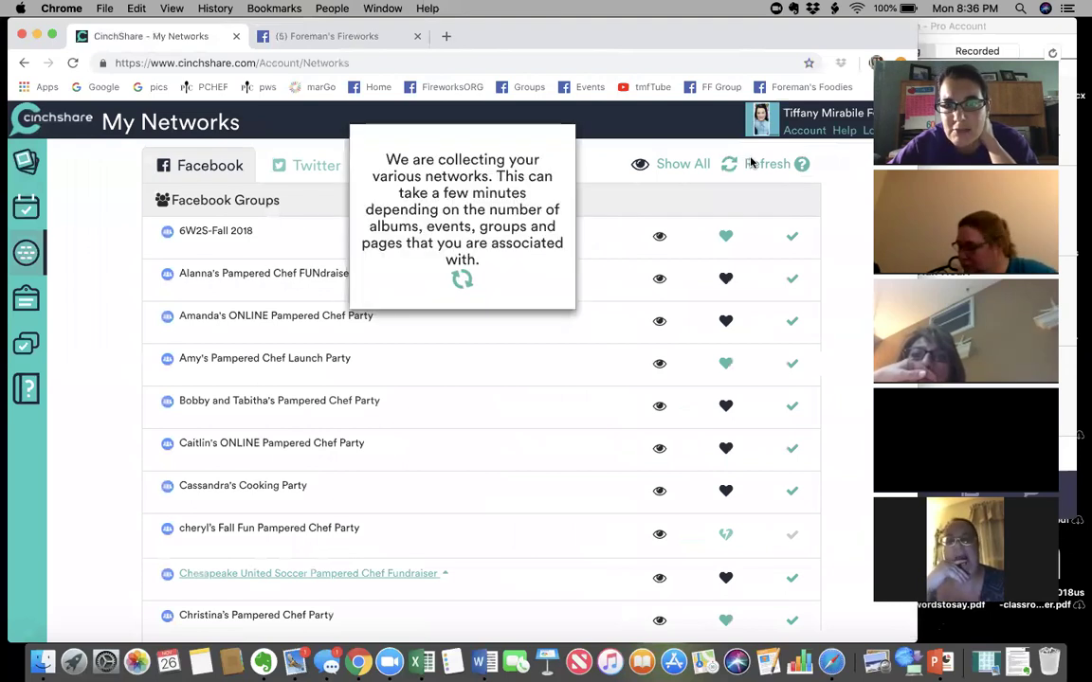
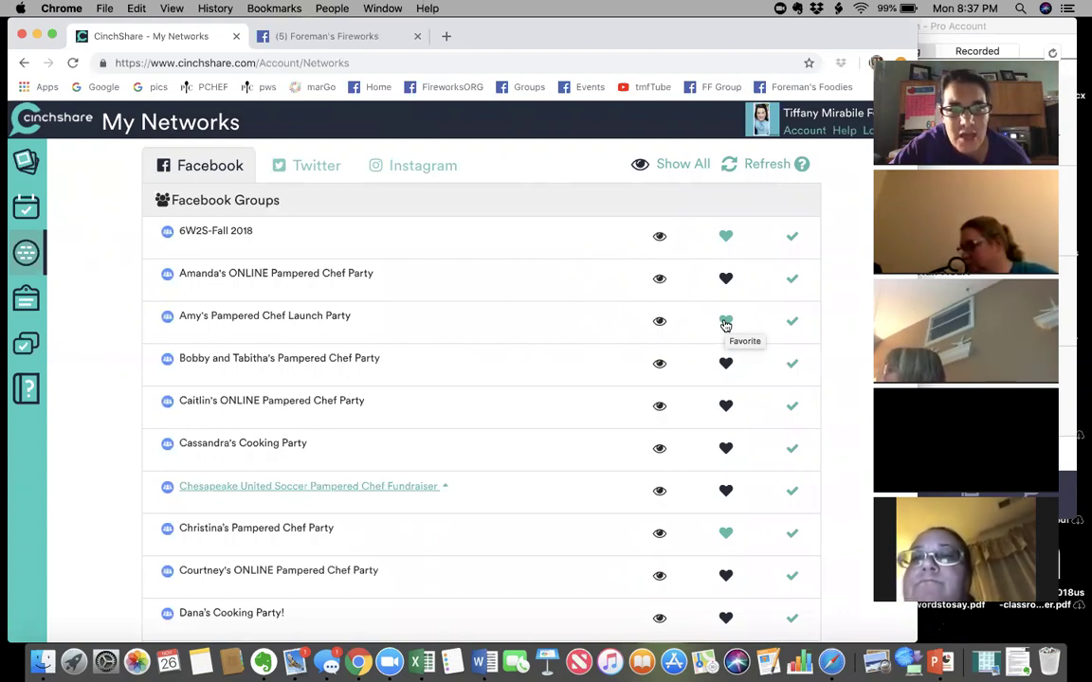
# Step: Examine the favorite and action-required markers of the Facebook groups and pages throughout the networks list
pyautogui.scroll(-1, 725, 325)
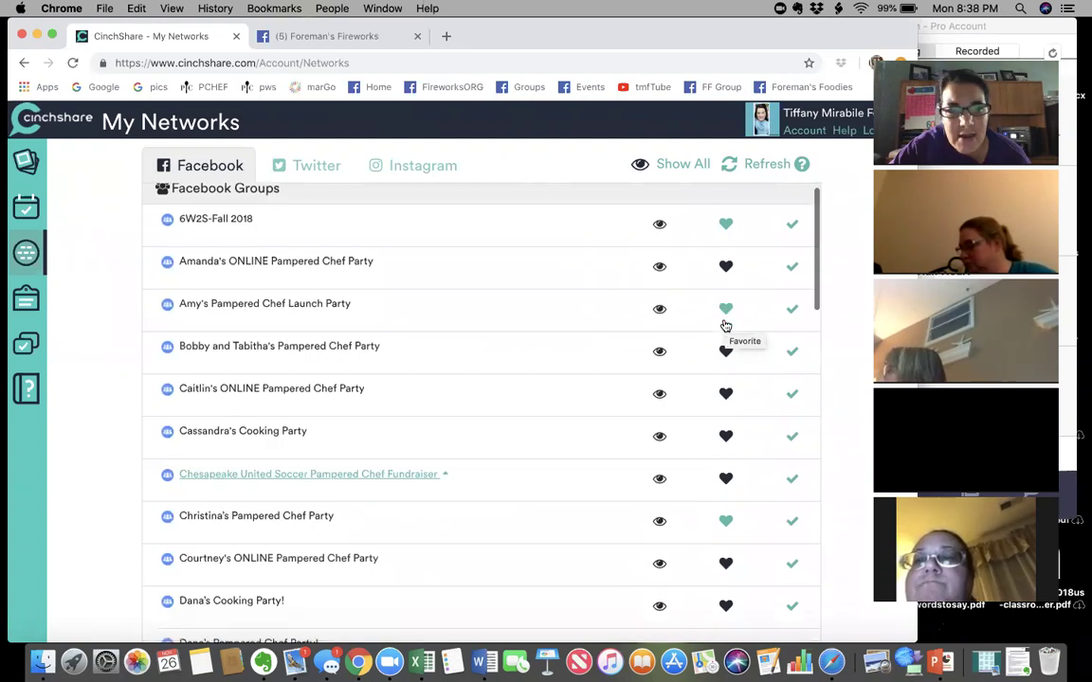
pyautogui.scroll(-5, 725, 325)
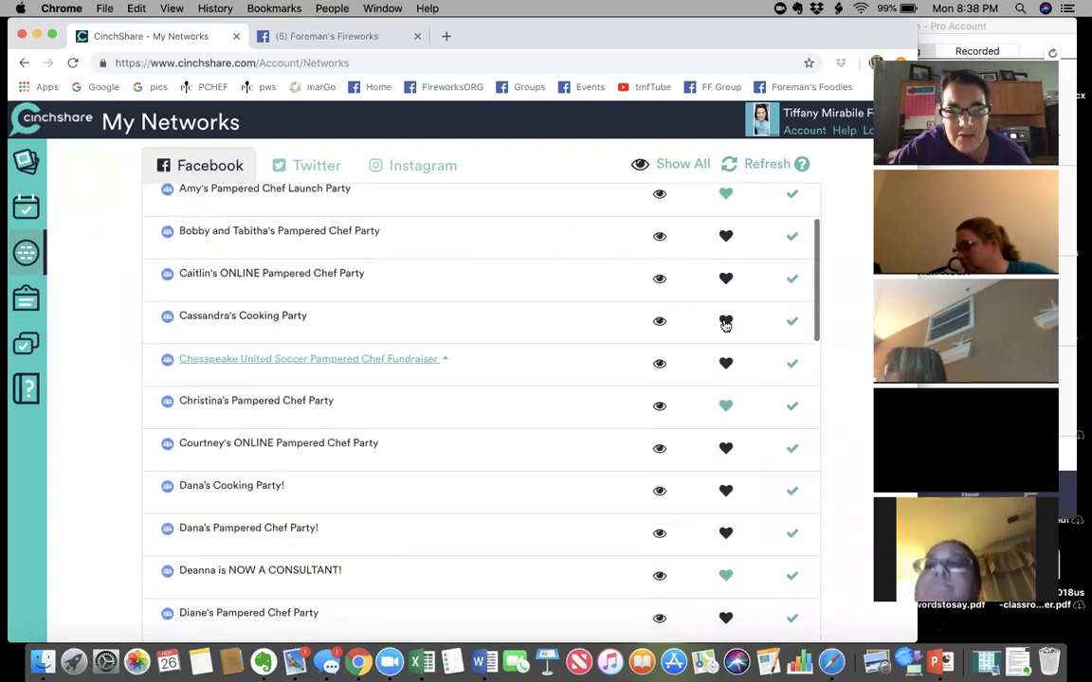
pyautogui.scroll(-4, 726, 325)
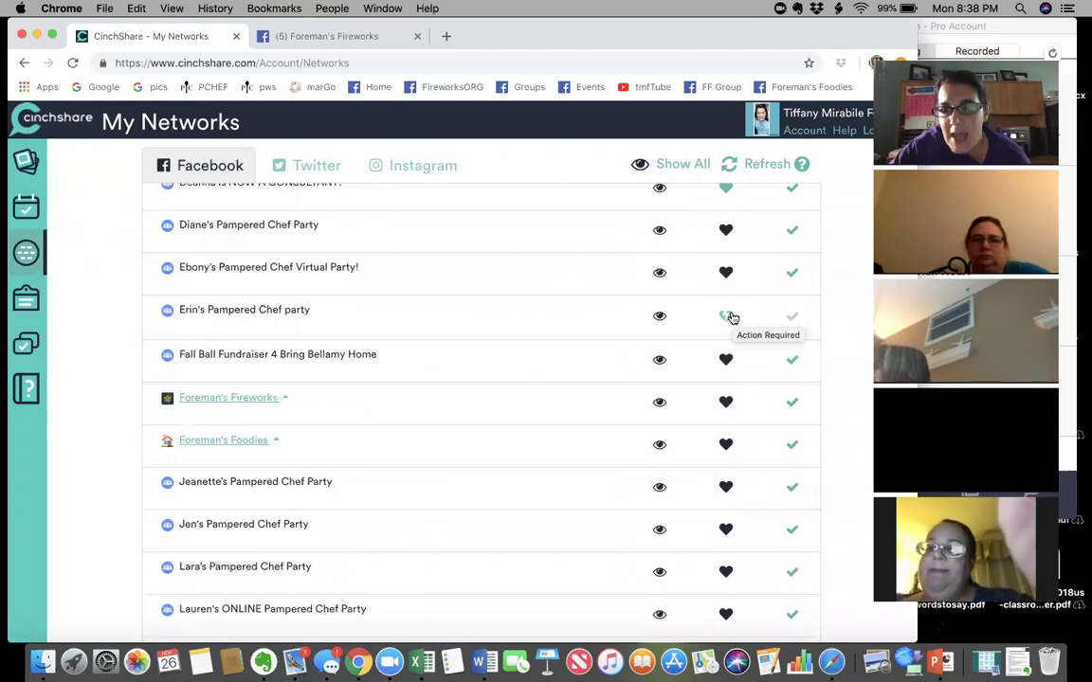
pyautogui.scroll(-5, 731, 317)
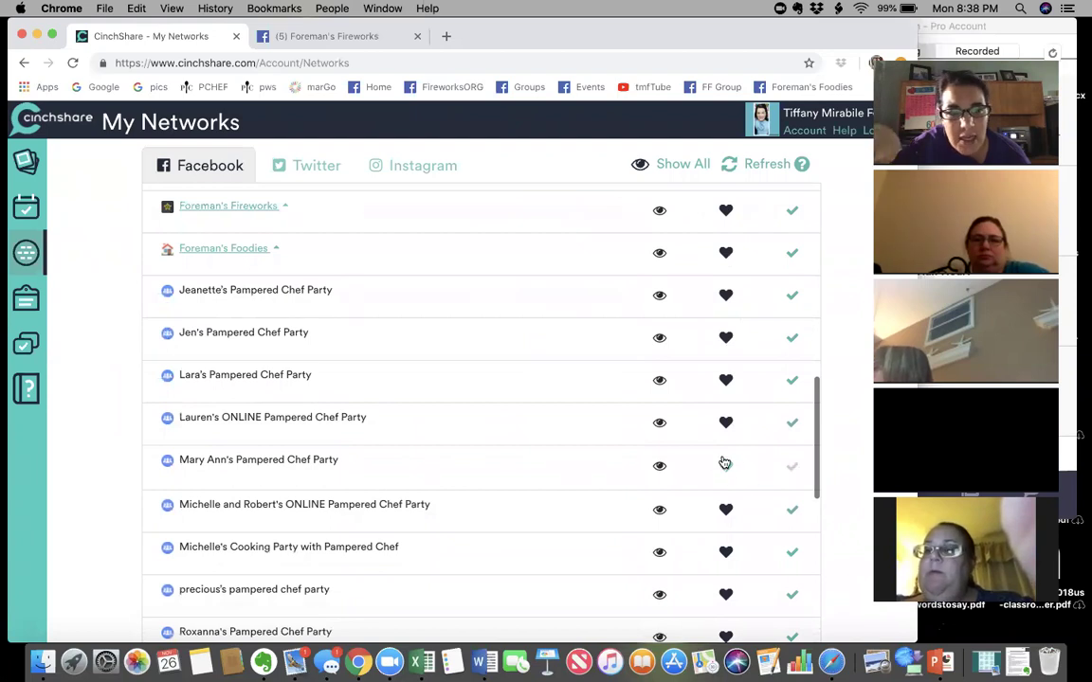
pyautogui.scroll(-10, 725, 460)
pyautogui.scroll(-1, 723, 462)
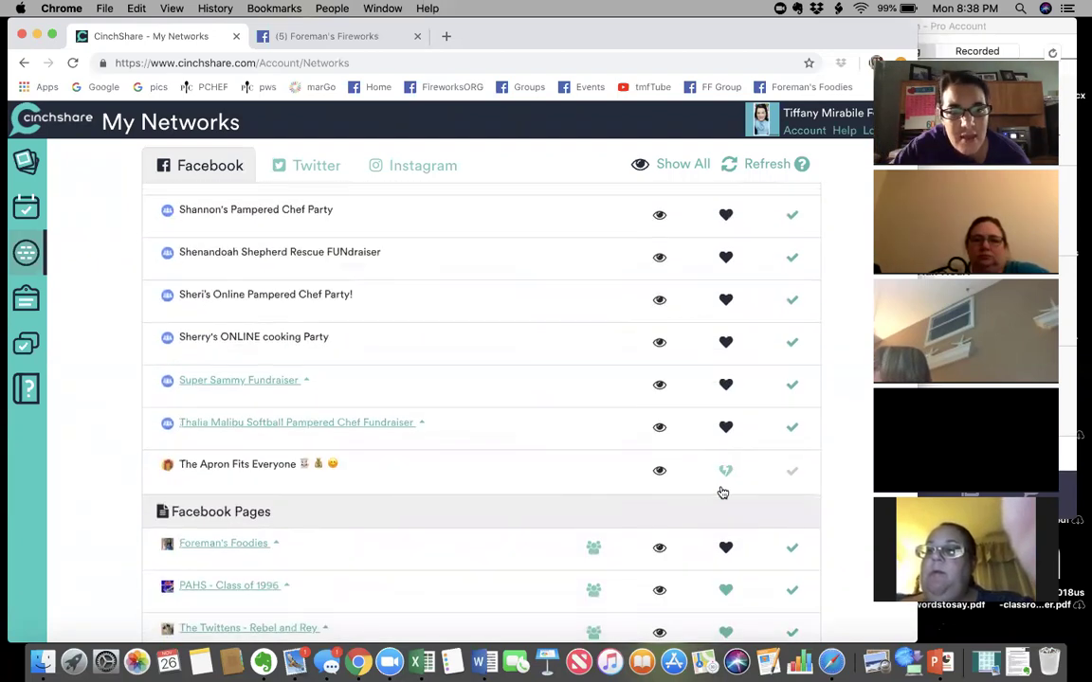
pyautogui.scroll(-1, 731, 504)
pyautogui.scroll(14, 728, 528)
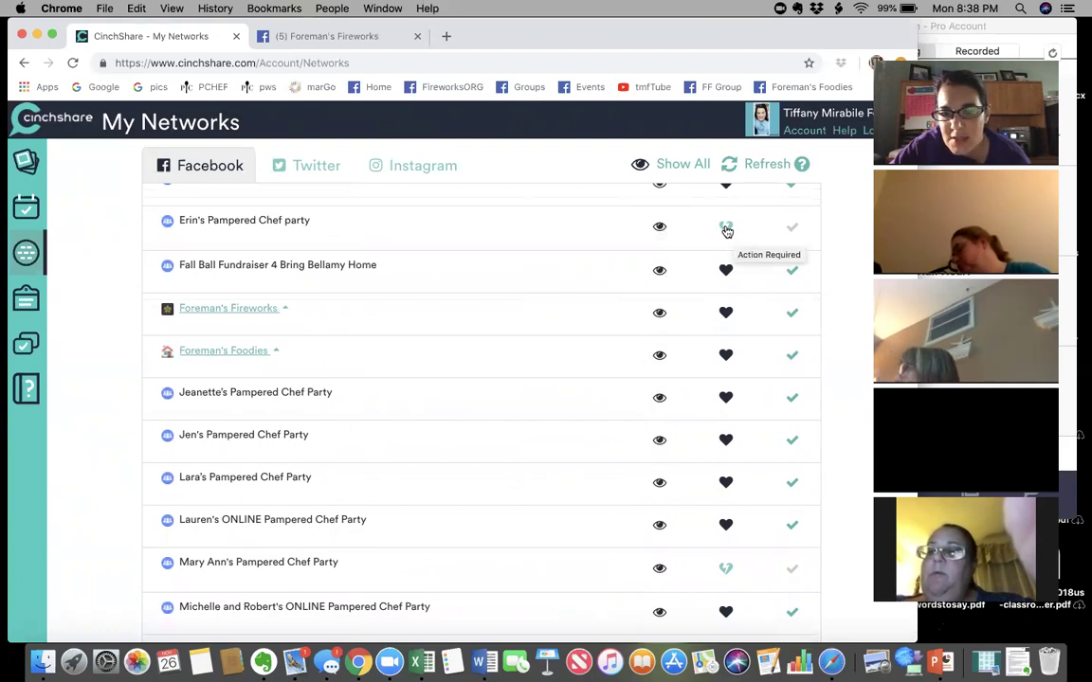
pyautogui.scroll(10, 719, 304)
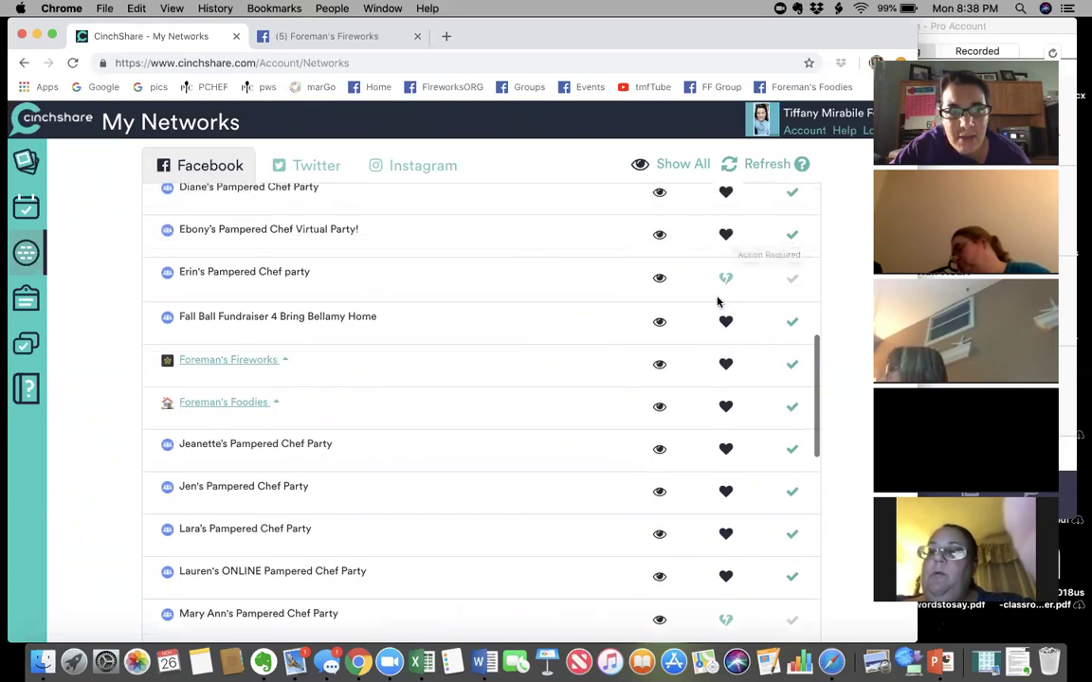
pyautogui.scroll(1, 717, 301)
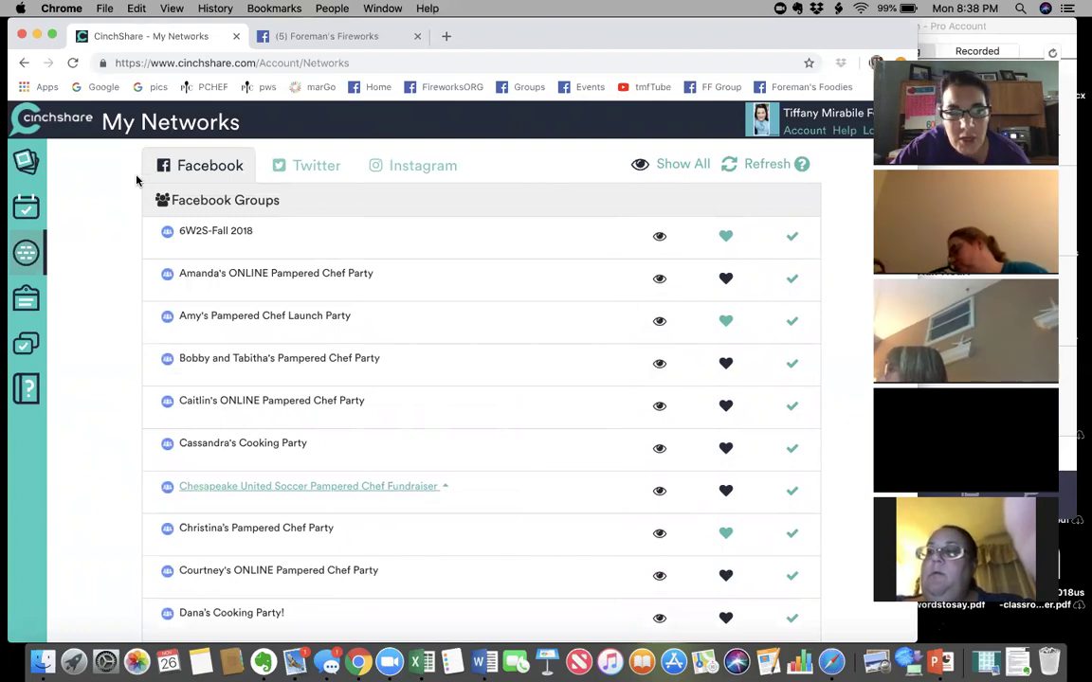
# Step: Open CinchShare's page for scheduling a post
pyautogui.click(23, 210)
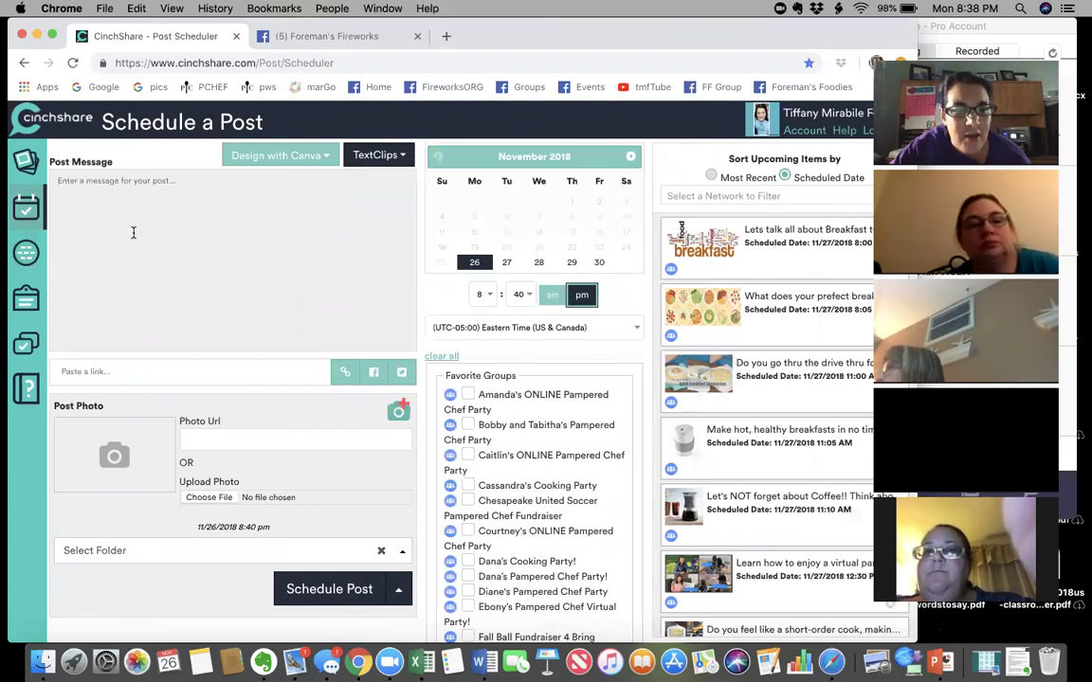
# Step: Upload salad chopper chix.jpg as the post photo from Dropbox's 01-Pampered Chef - TMF's files, Virtual Parties, Fall 2018 Posts folder
pyautogui.click(207, 497)
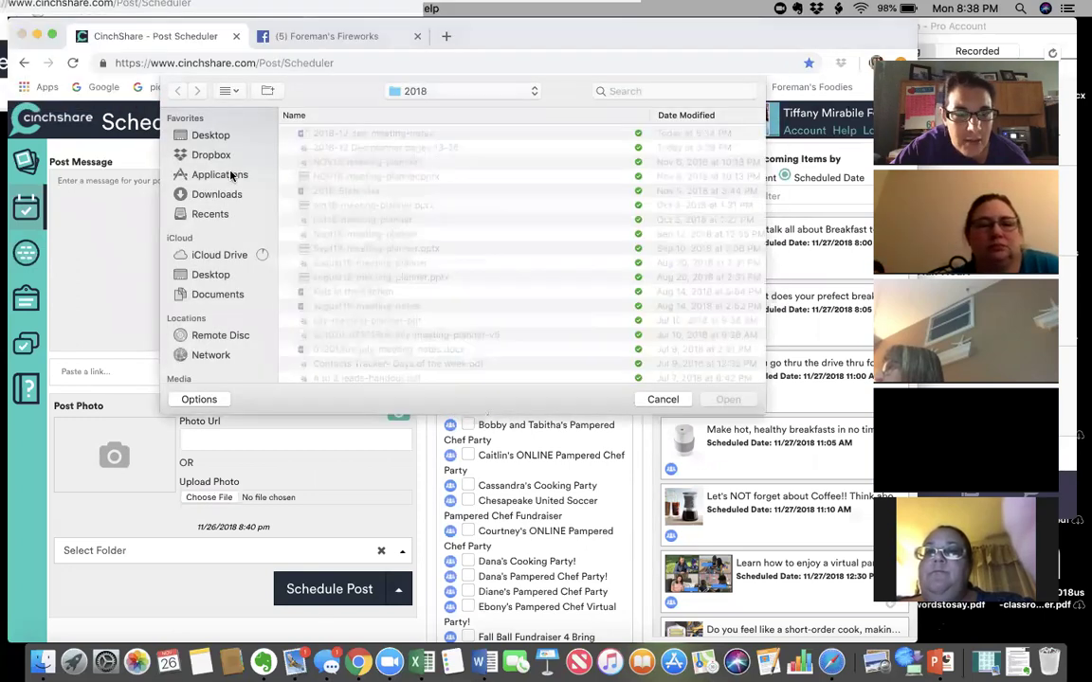
pyautogui.click(210, 156)
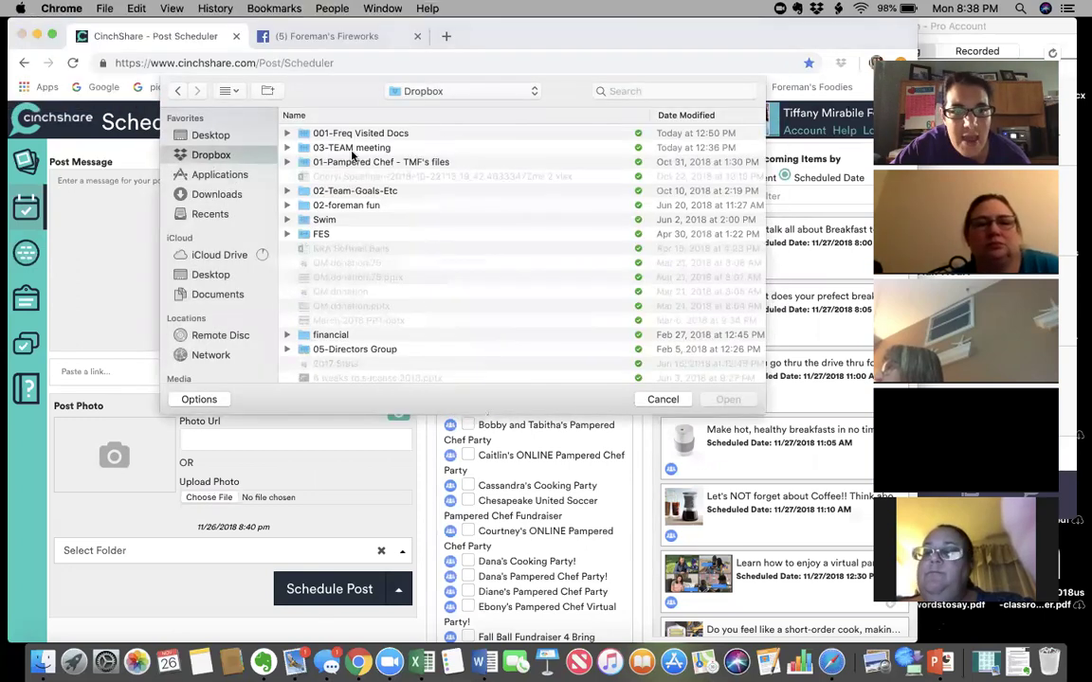
pyautogui.doubleClick(351, 162)
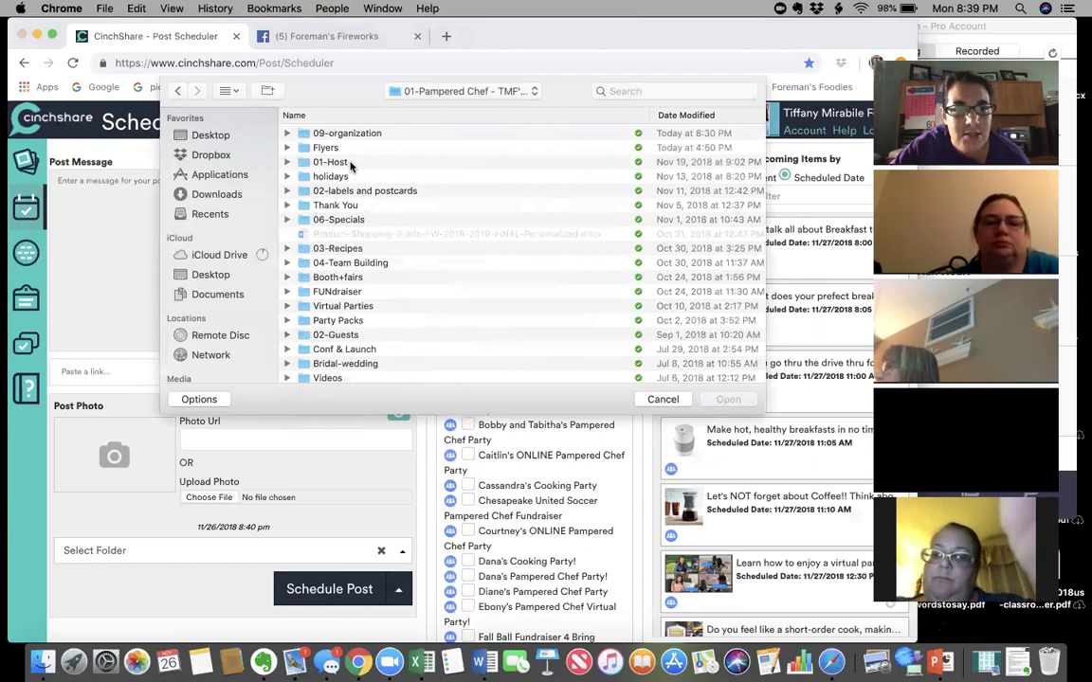
pyautogui.doubleClick(333, 306)
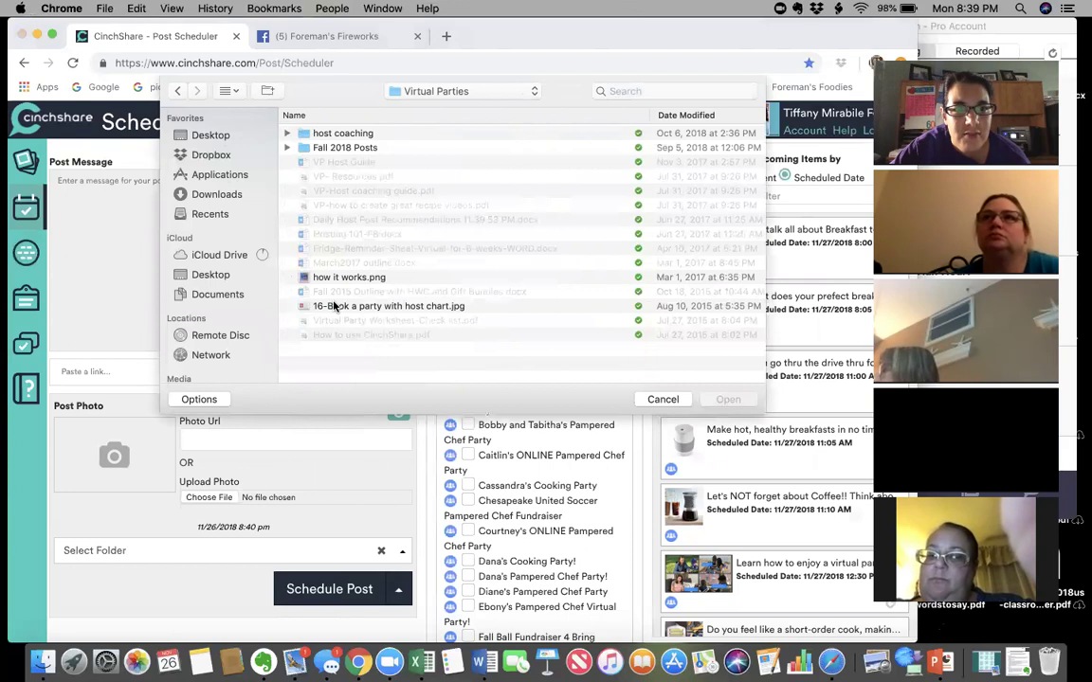
pyautogui.click(343, 149)
pyautogui.doubleClick(344, 149)
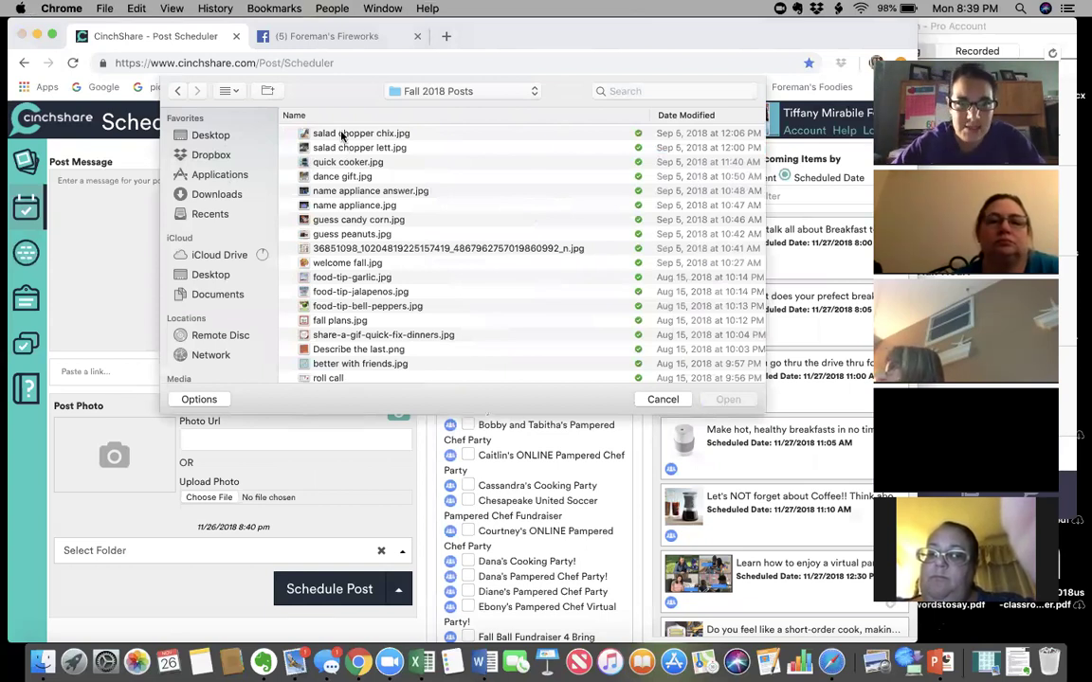
pyautogui.click(344, 134)
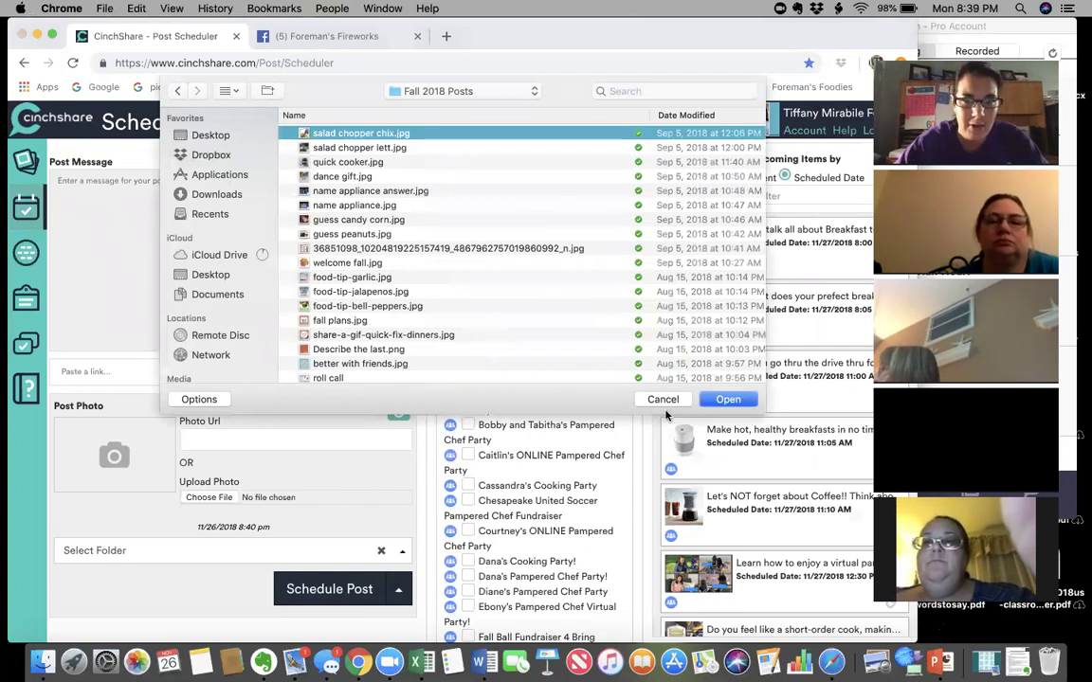
pyautogui.click(727, 400)
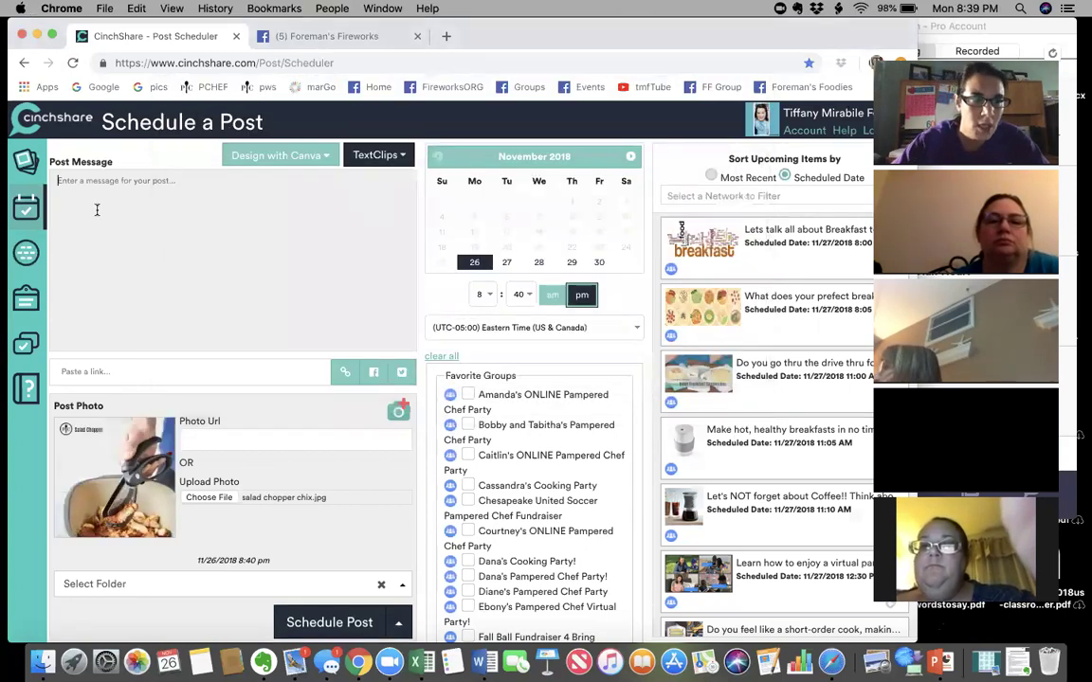
# Step: Enter the post message "blah blah blah testing" and set the posting time to 8:41 pm
pyautogui.click(97, 210)
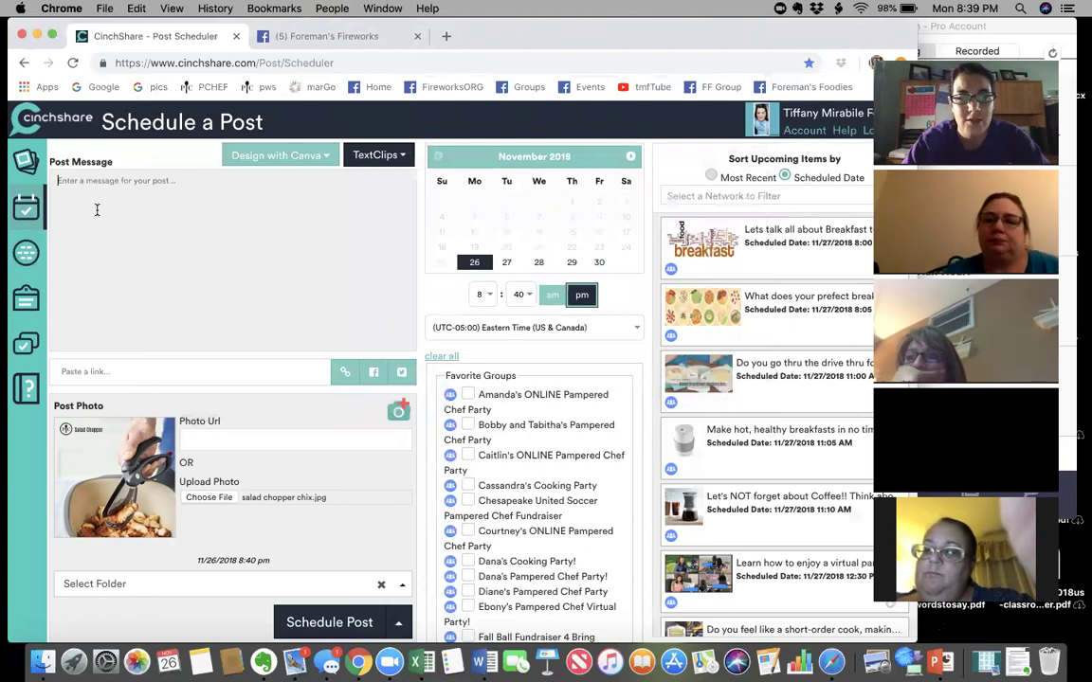
pyautogui.write('blah blah blah tresting')
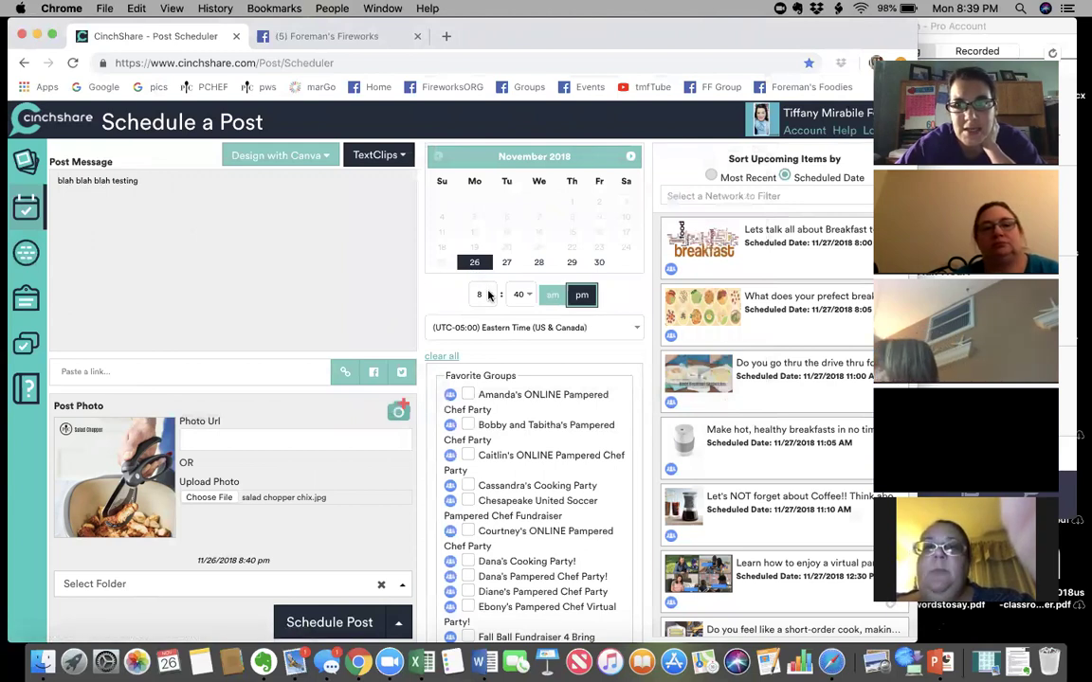
pyautogui.click(520, 297)
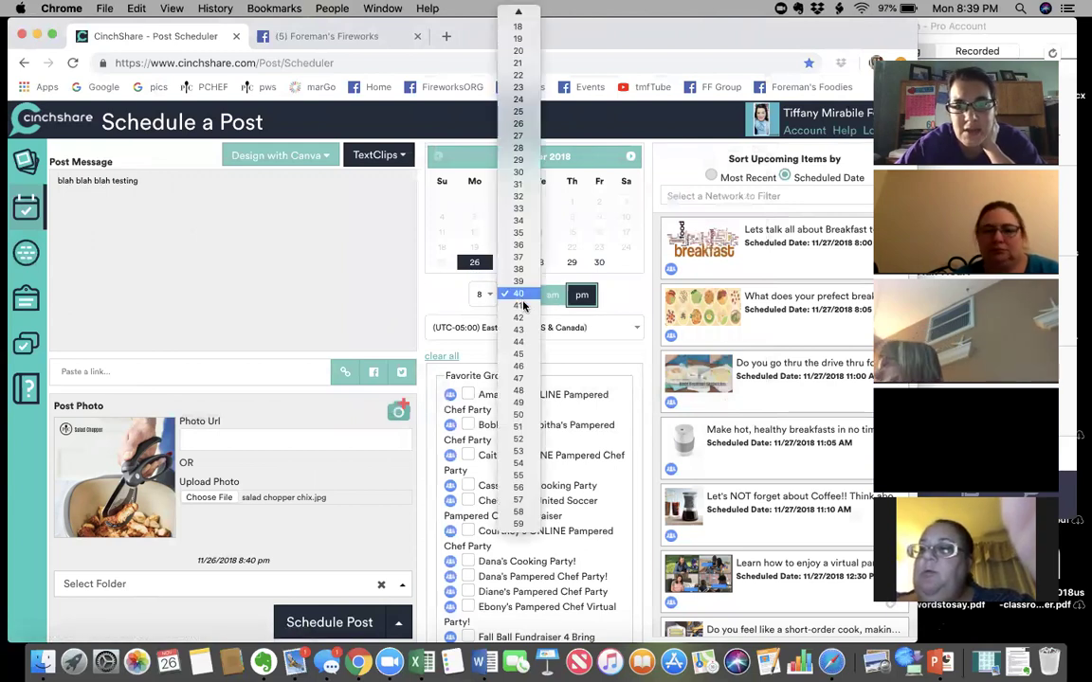
pyautogui.click(524, 306)
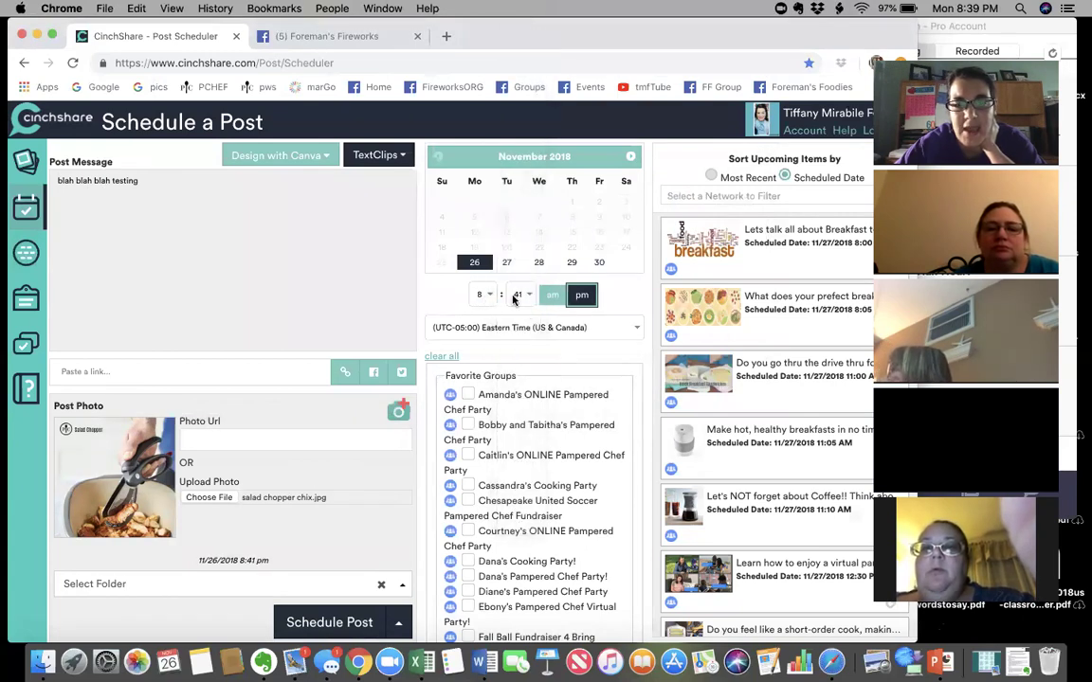
# Step: Choose the Foreman's Fireworks group from the favorite groups as the destination and schedule the post
pyautogui.scroll(-5, 540, 386)
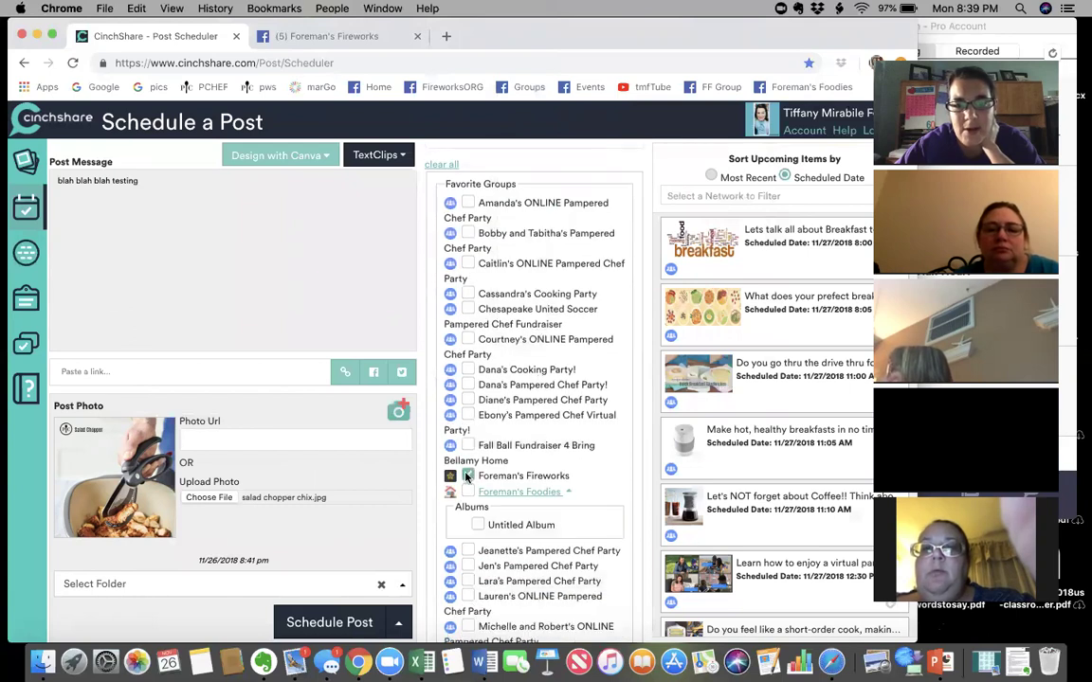
pyautogui.click(467, 476)
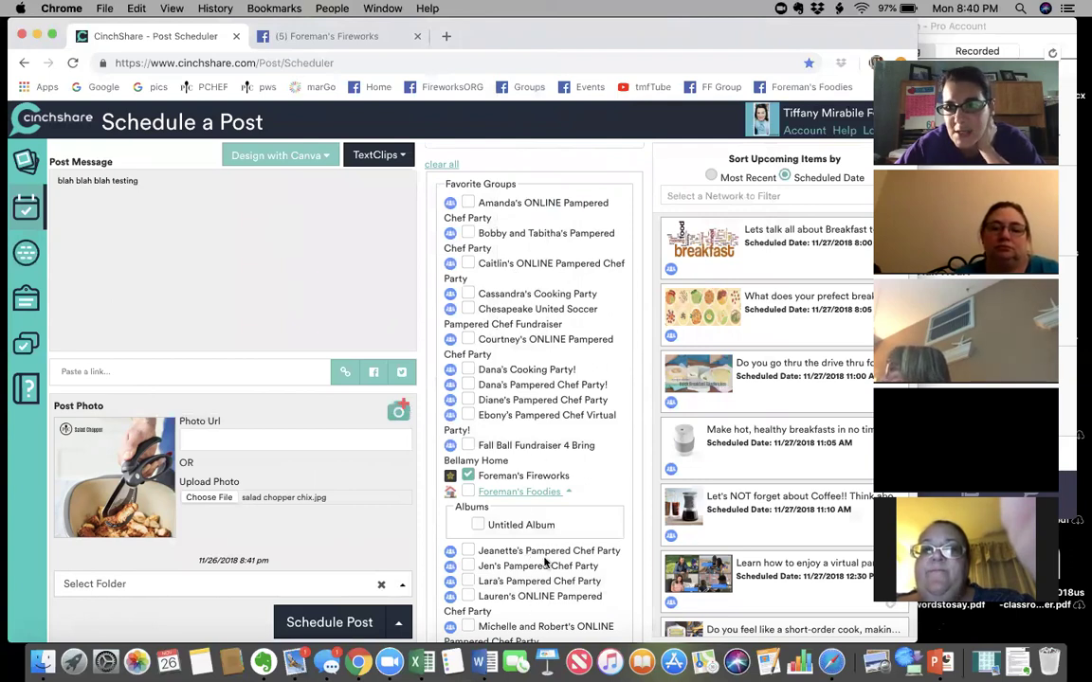
pyautogui.scroll(-5, 513, 381)
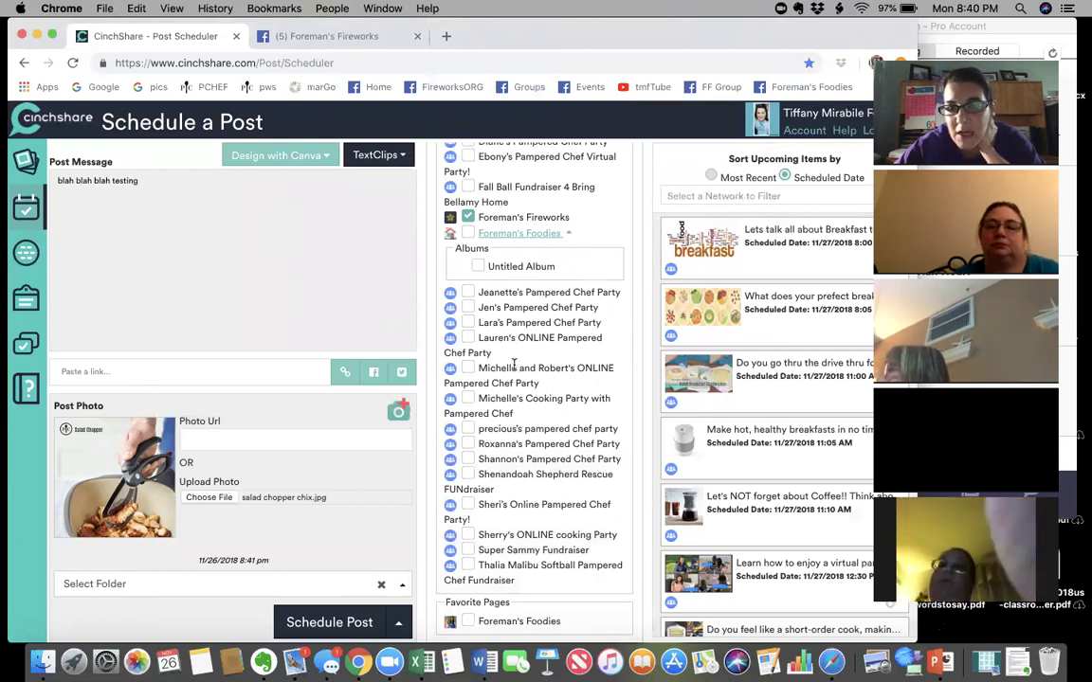
pyautogui.scroll(4, 522, 284)
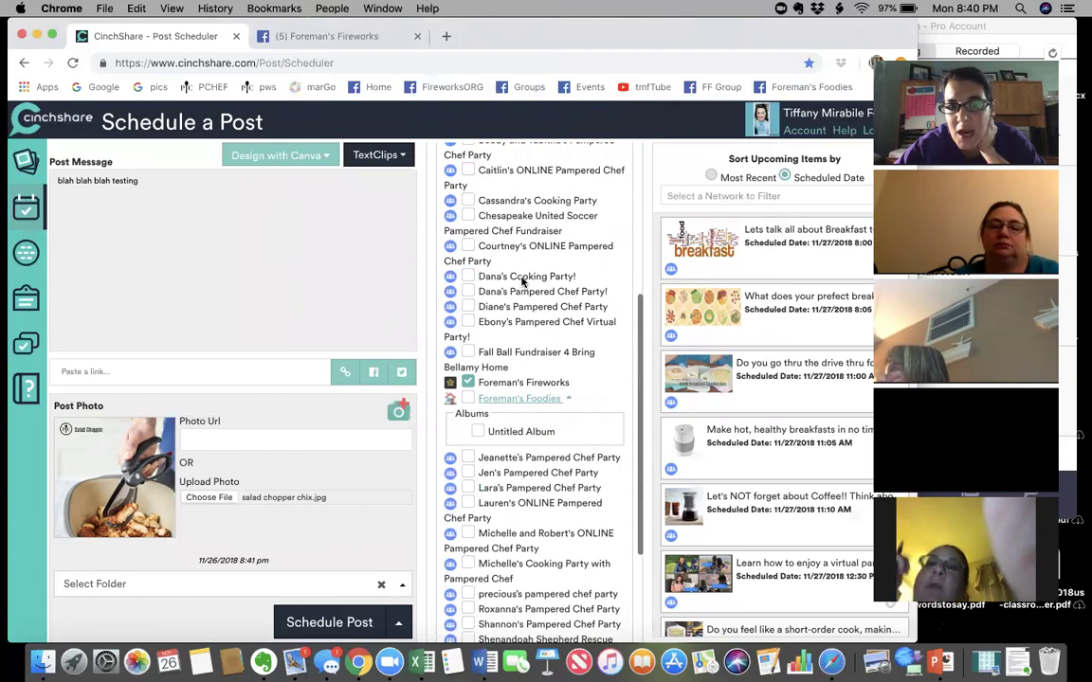
pyautogui.scroll(1, 522, 284)
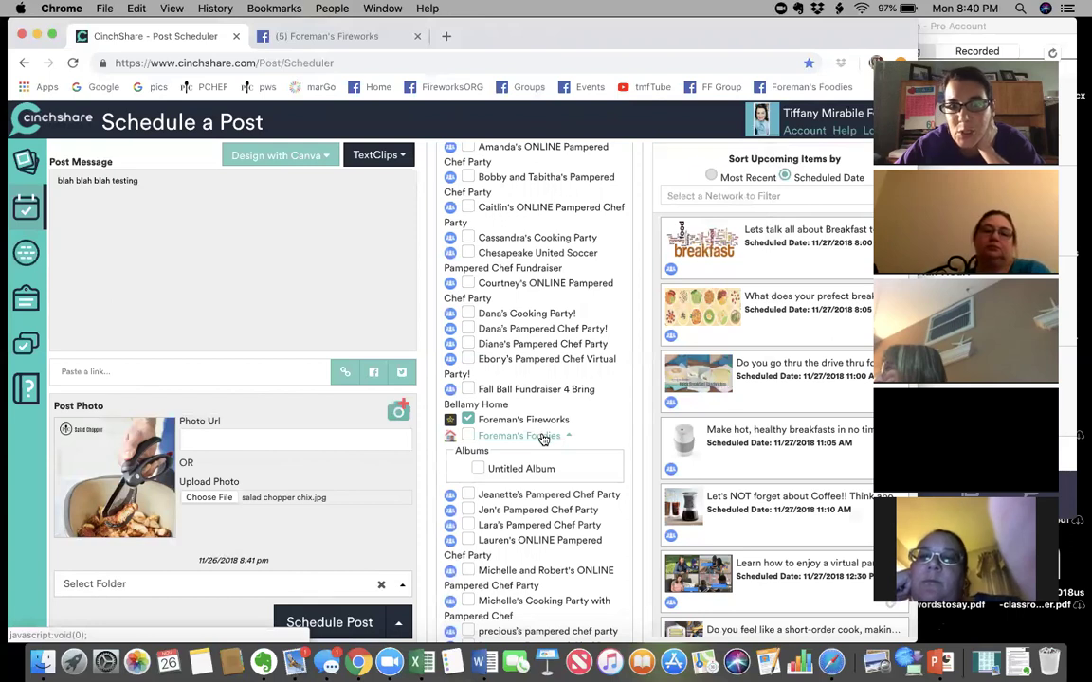
pyautogui.scroll(3, 544, 342)
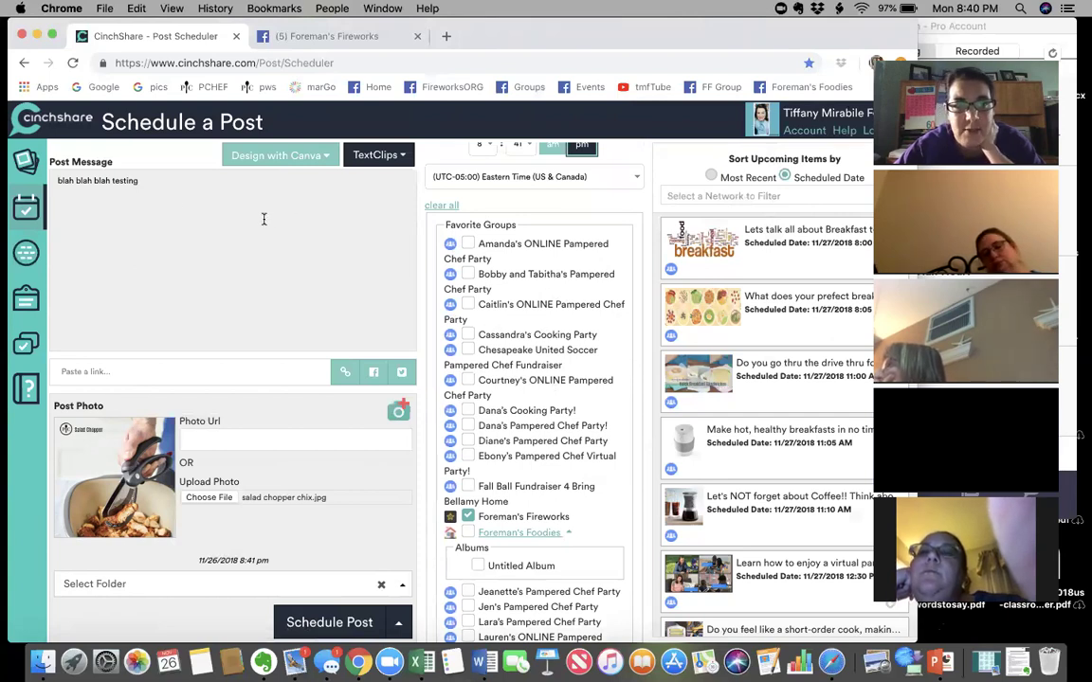
pyautogui.scroll(-1, 293, 446)
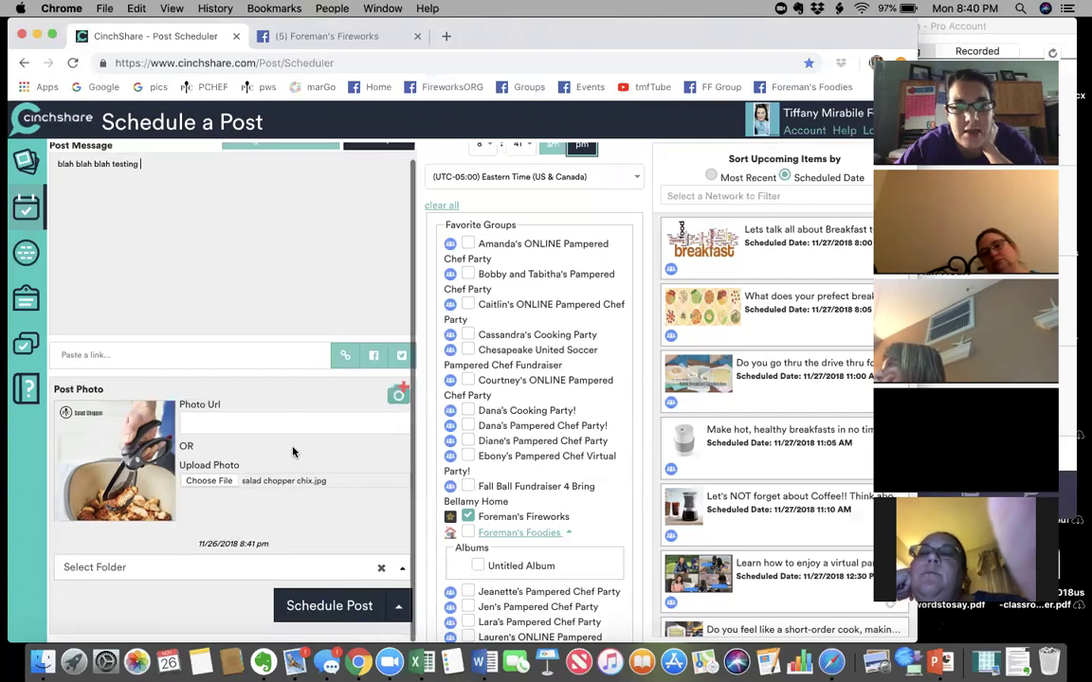
pyautogui.click(306, 612)
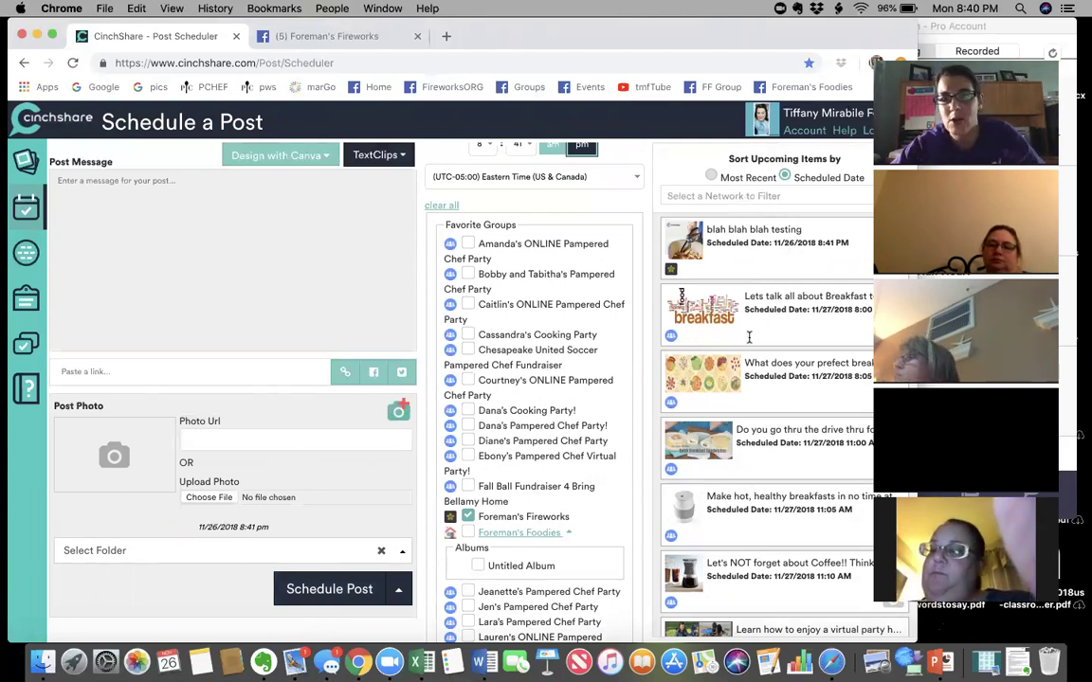
# Step: Filter the upcoming scheduled items by the Foreman's Fireworks network, searching for "fir"
pyautogui.click(737, 199)
pyautogui.write('fir')
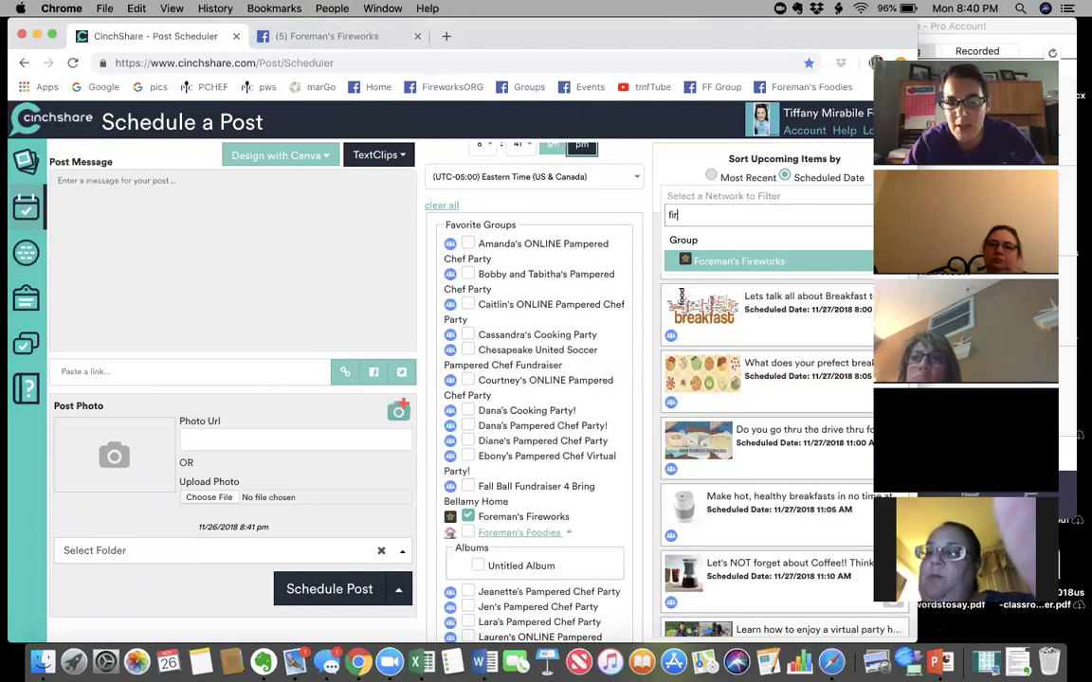
pyautogui.click(740, 263)
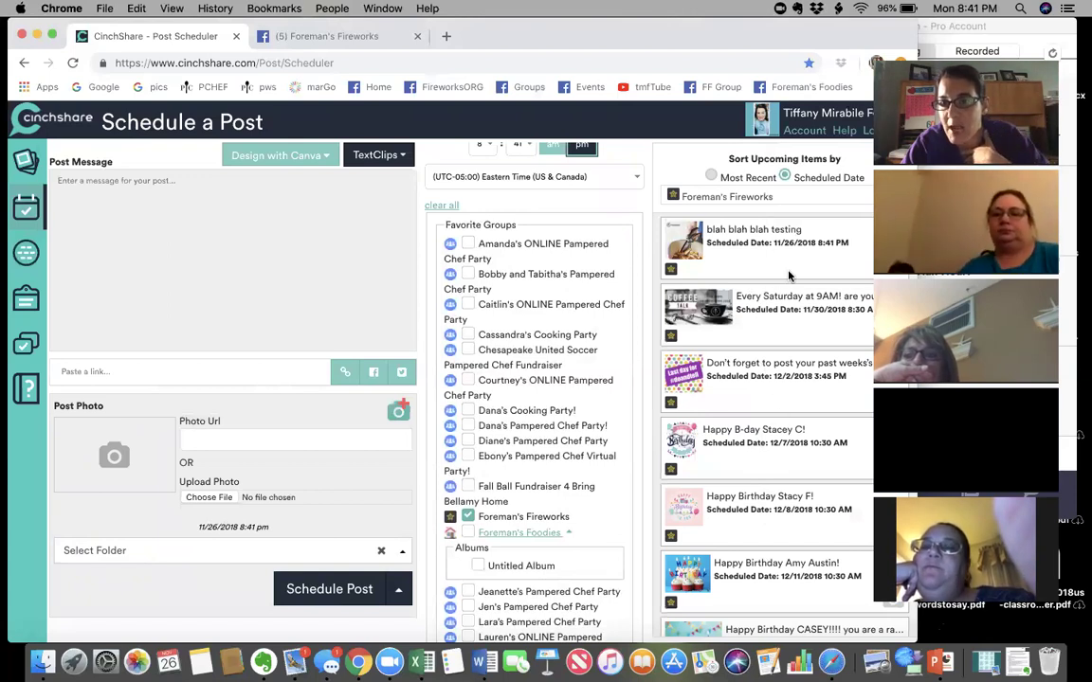
# Step: Switch the upcoming items filter to one host's Online Pampered Chef Party and uncover the list's hidden edge
pyautogui.click(792, 203)
pyautogui.click(797, 282)
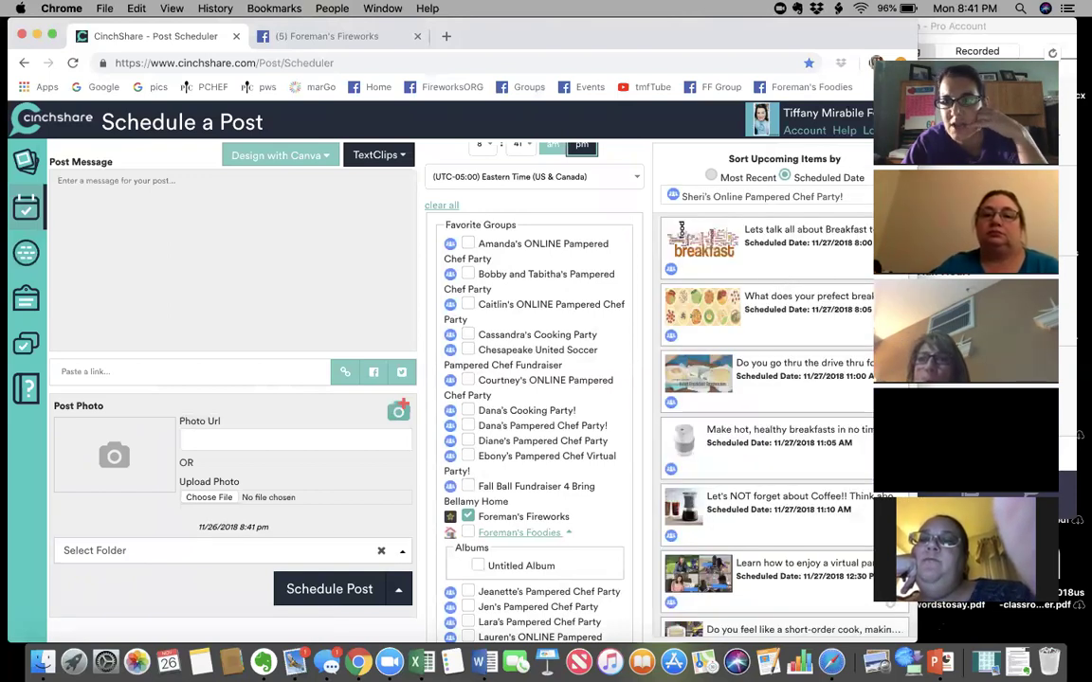
pyautogui.moveTo(989, 51); pyautogui.dragTo(1012, 50)
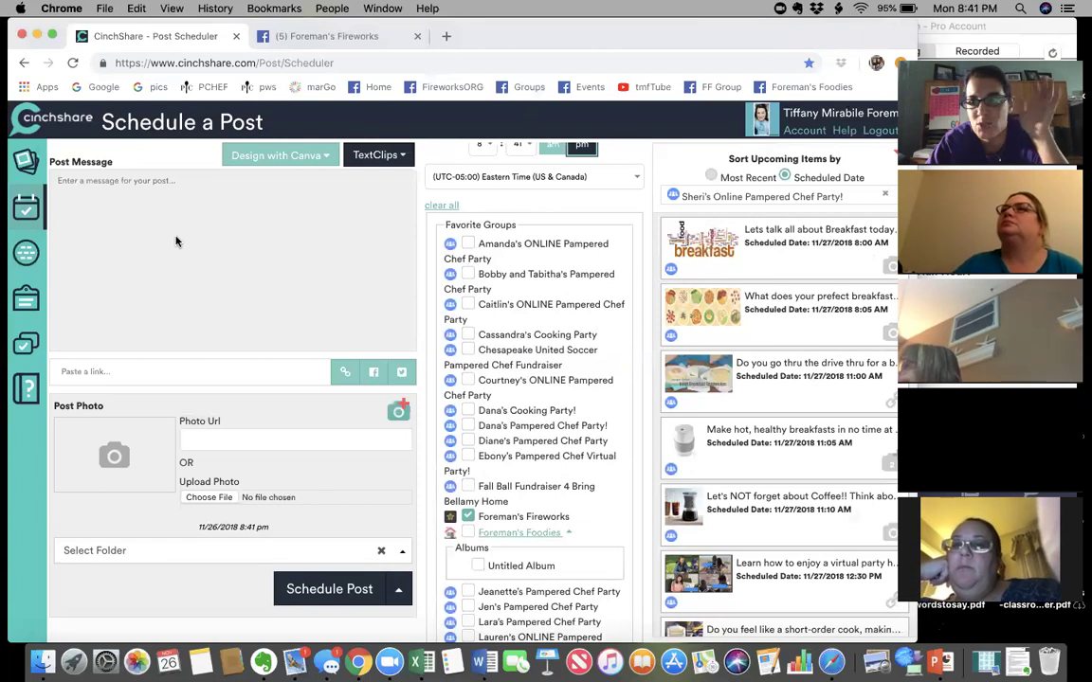
# Step: Add name appliance answer.jpg, name appliance.jpg, guess candy corn.jpg and guess peanuts.jpg as additional photos and update the post
pyautogui.click(398, 411)
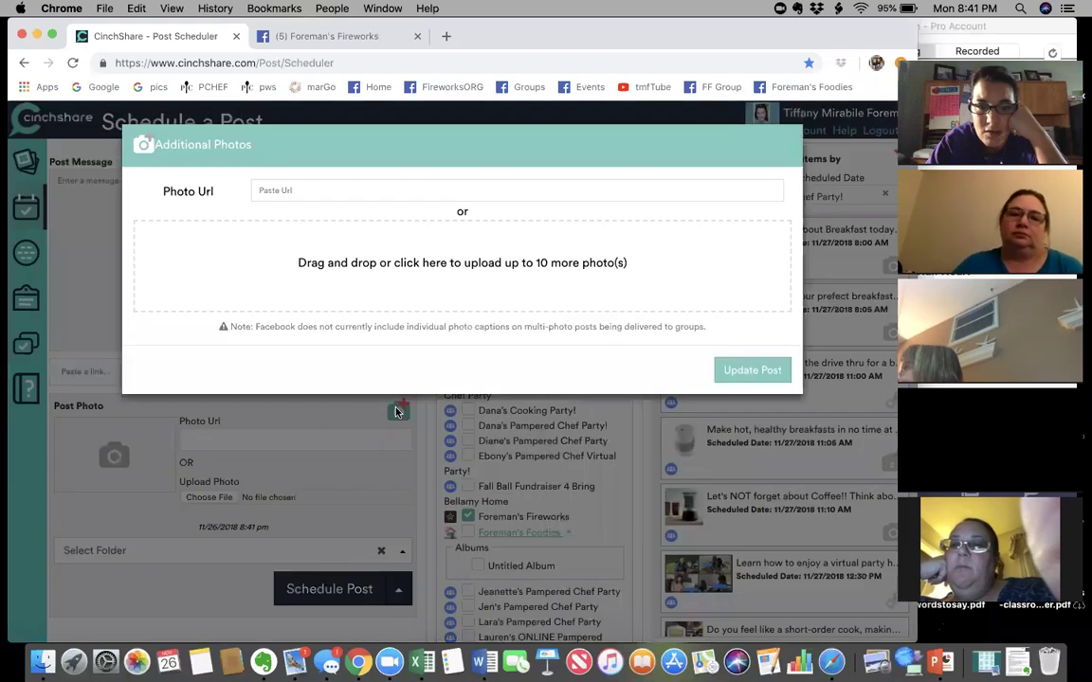
pyautogui.click(428, 275)
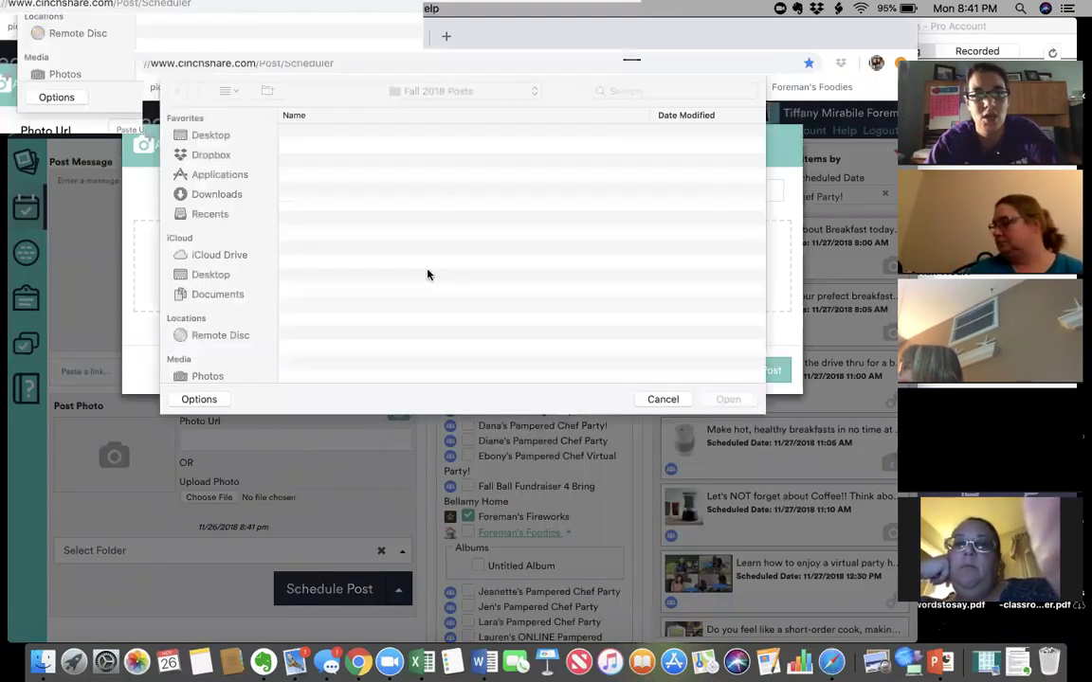
pyautogui.click(383, 193)
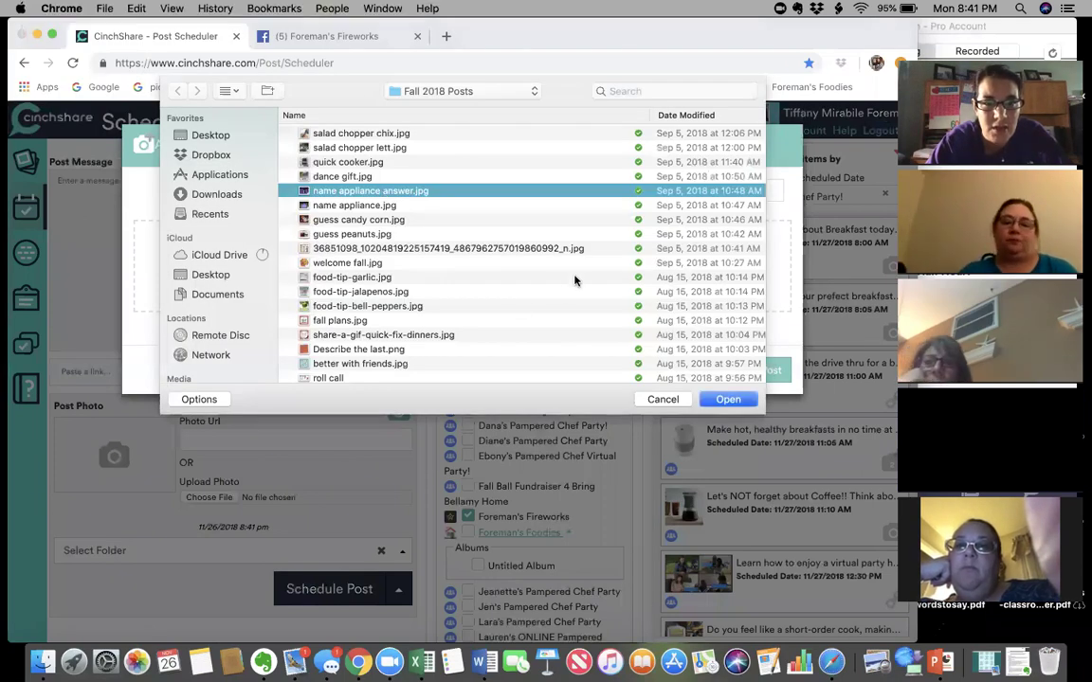
pyautogui.keyDown('shift'); pyautogui.click(363, 208); pyautogui.keyUp('shift')
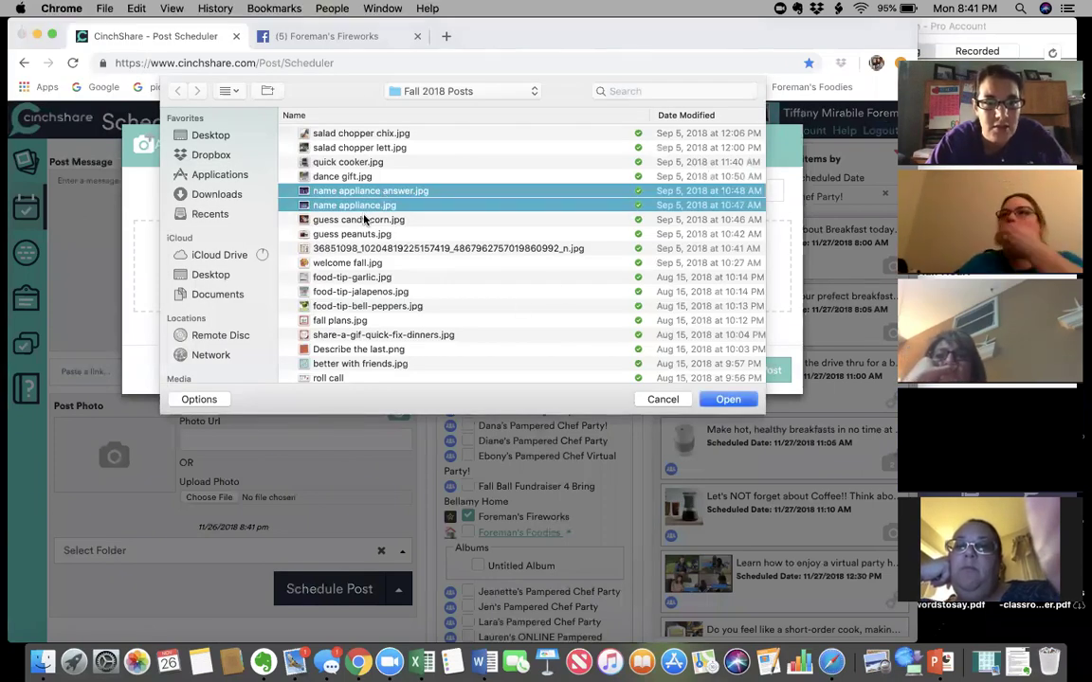
pyautogui.keyDown('shift'); pyautogui.click(366, 219); pyautogui.keyUp('shift')
pyautogui.keyDown('shift'); pyautogui.click(366, 234); pyautogui.keyUp('shift')
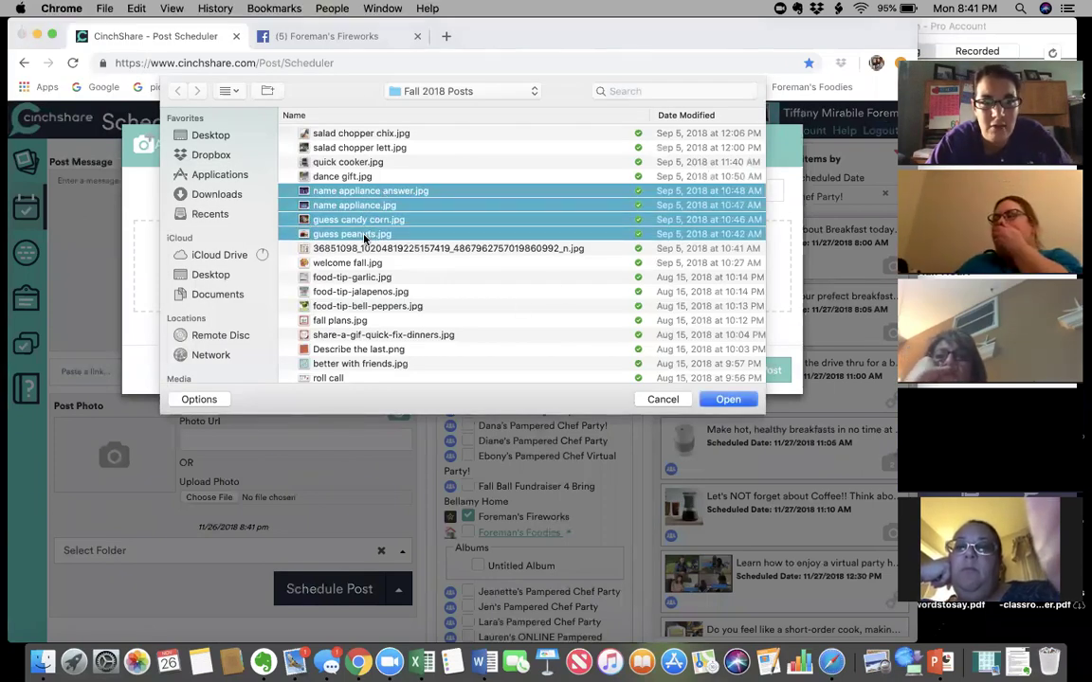
pyautogui.click(728, 400)
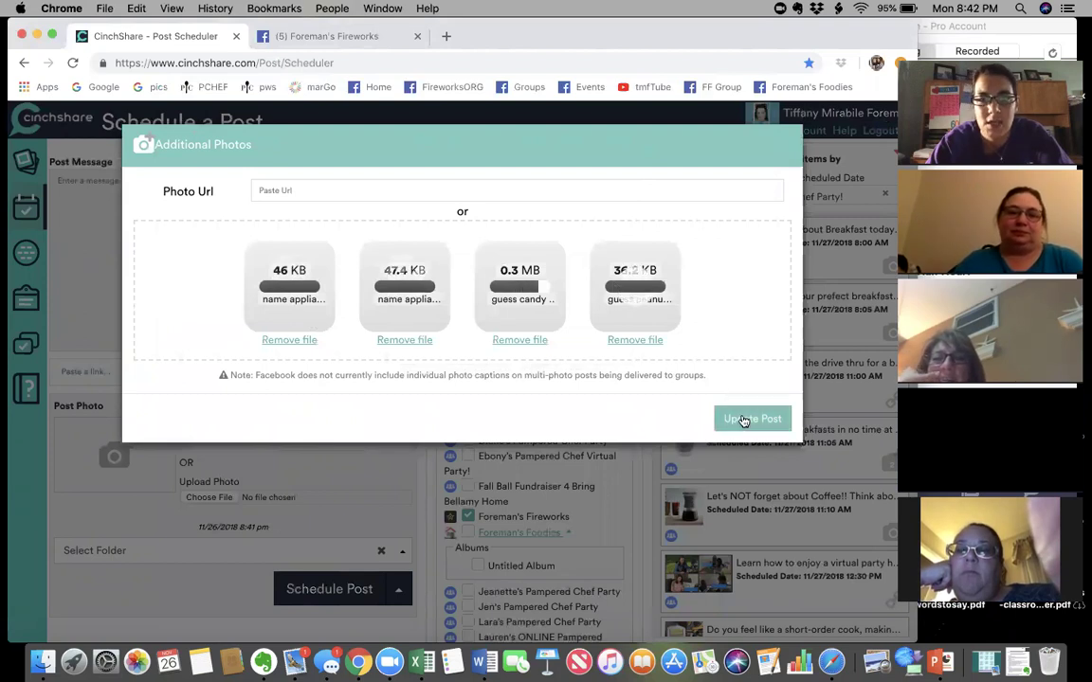
pyautogui.click(747, 419)
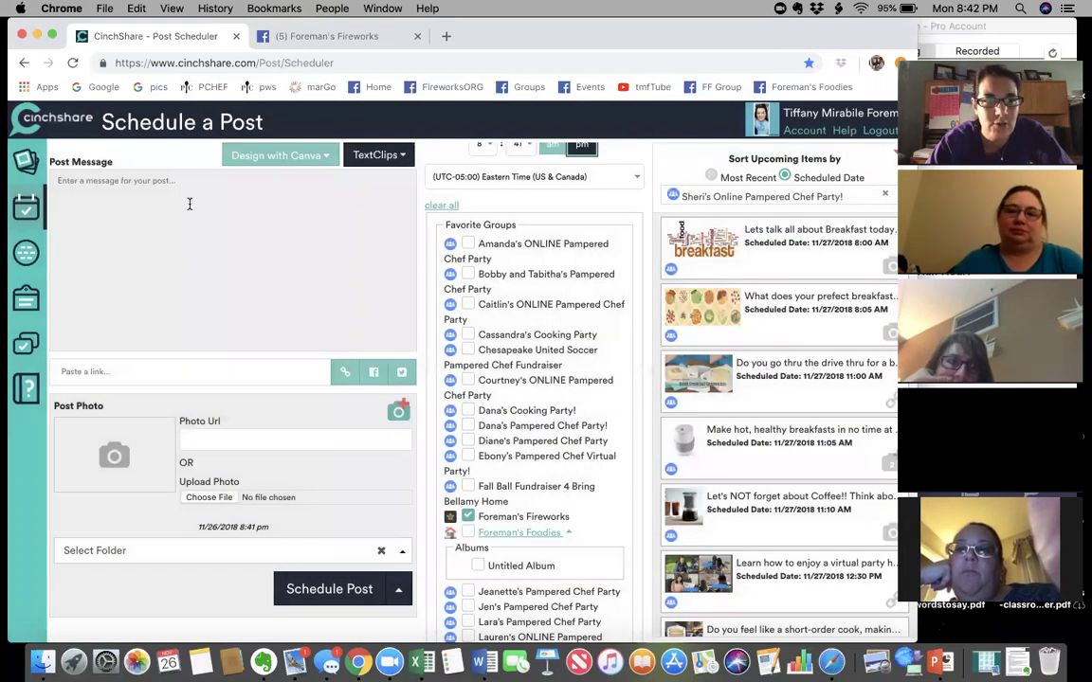
# Step: Enter "testing 2 - group pics" as the message of the new post
pyautogui.click(190, 202)
pyautogui.write('testing 2 - group p')
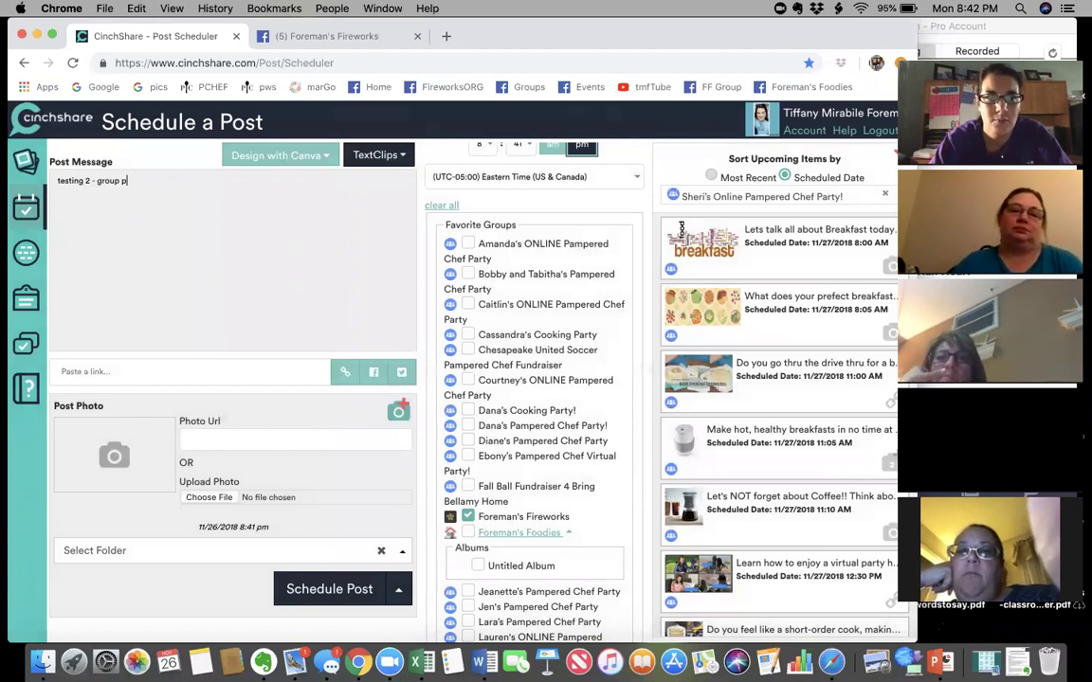
pyautogui.write('oic')
pyautogui.press('BackSpace')
pyautogui.press('BackSpace')
pyautogui.press('BackSpace')
pyautogui.write('ics')
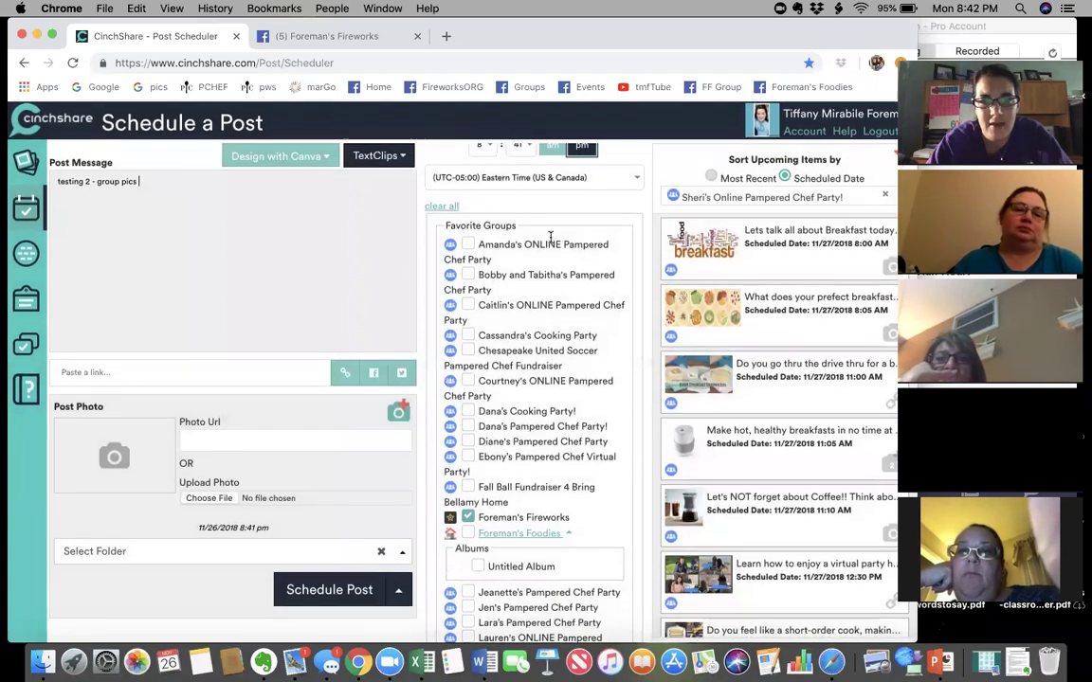
# Step: Set the posting time of the multi-photo post to 8:45 pm
pyautogui.scroll(3, 531, 242)
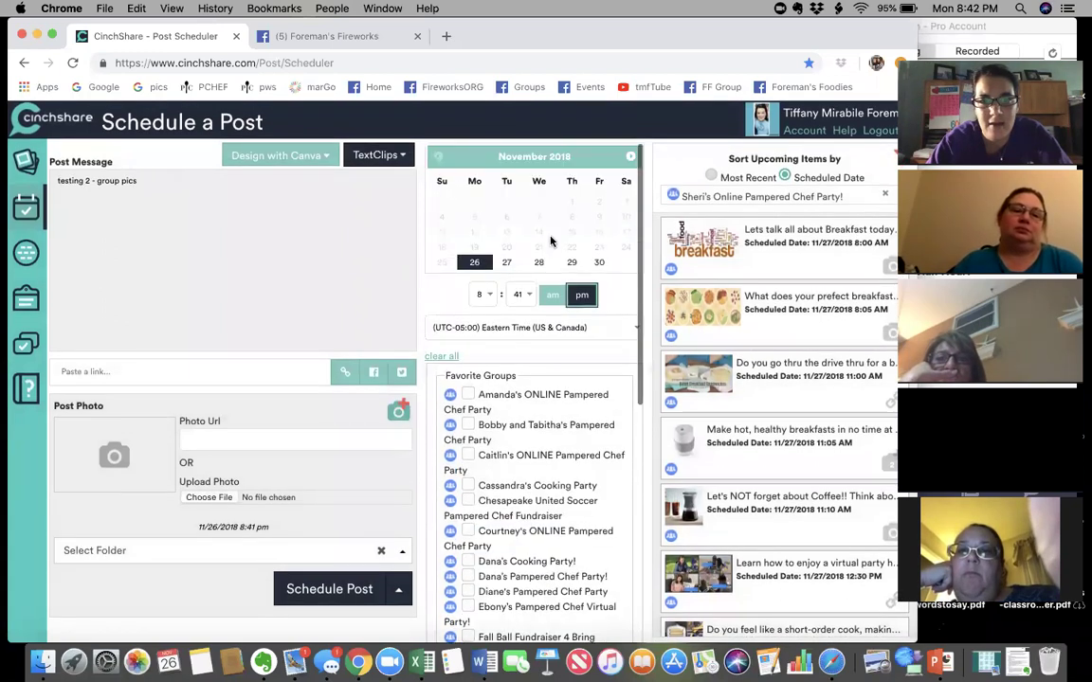
pyautogui.click(519, 295)
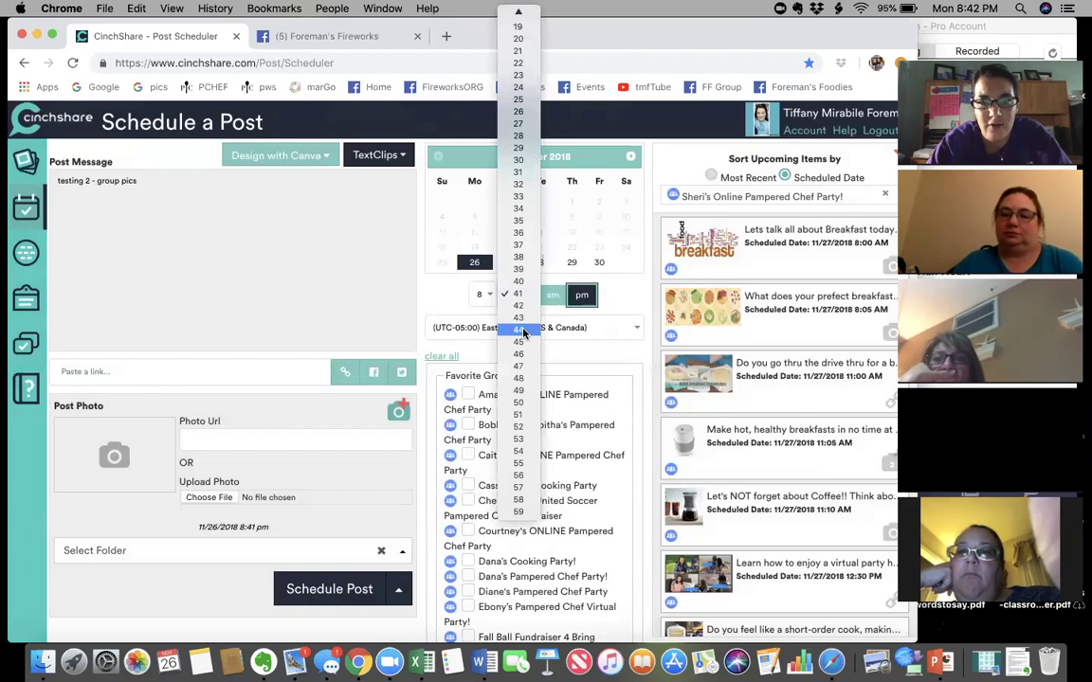
pyautogui.click(518, 341)
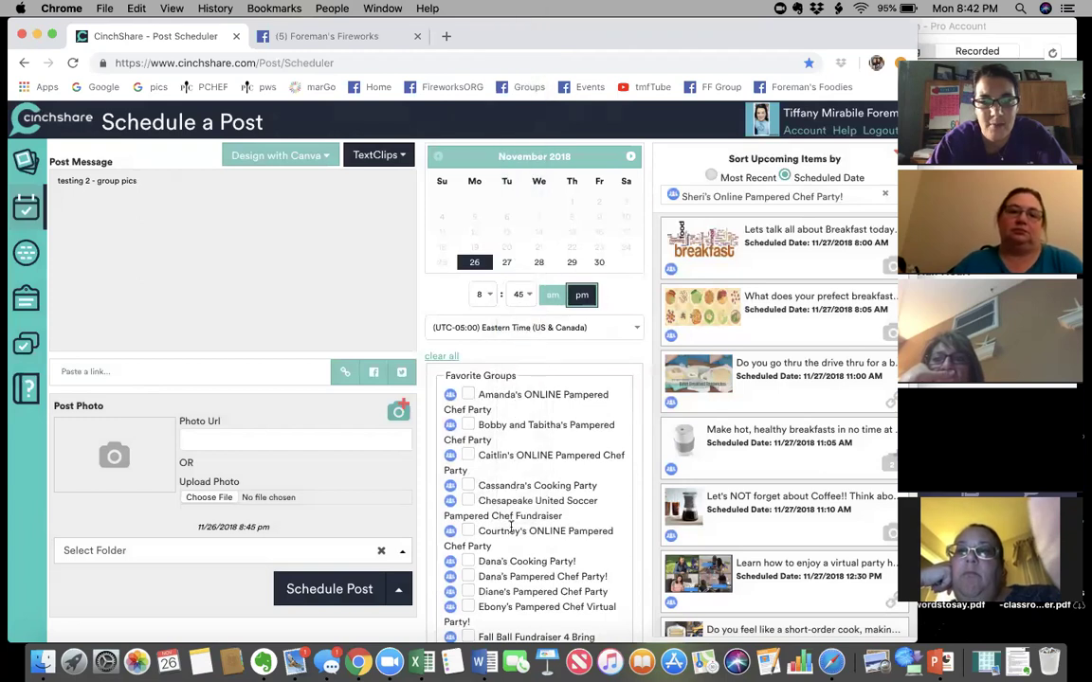
# Step: Check that the Foreman's Fireworks group is selected and schedule the "testing 2 - group pics" post
pyautogui.scroll(-3, 512, 527)
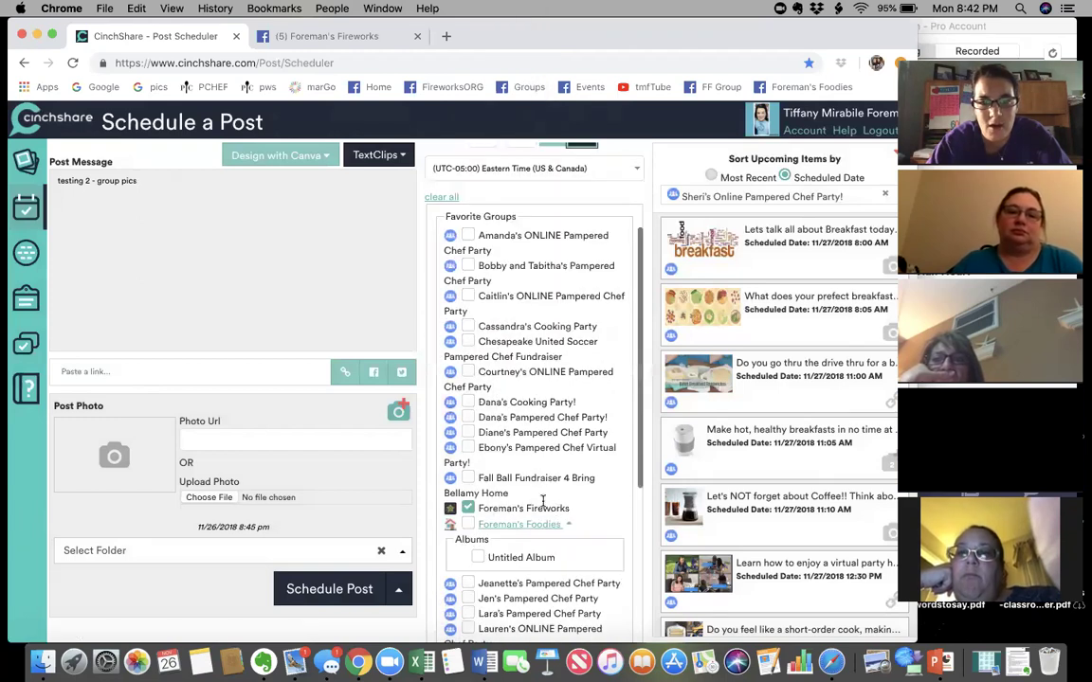
pyautogui.scroll(-6, 507, 406)
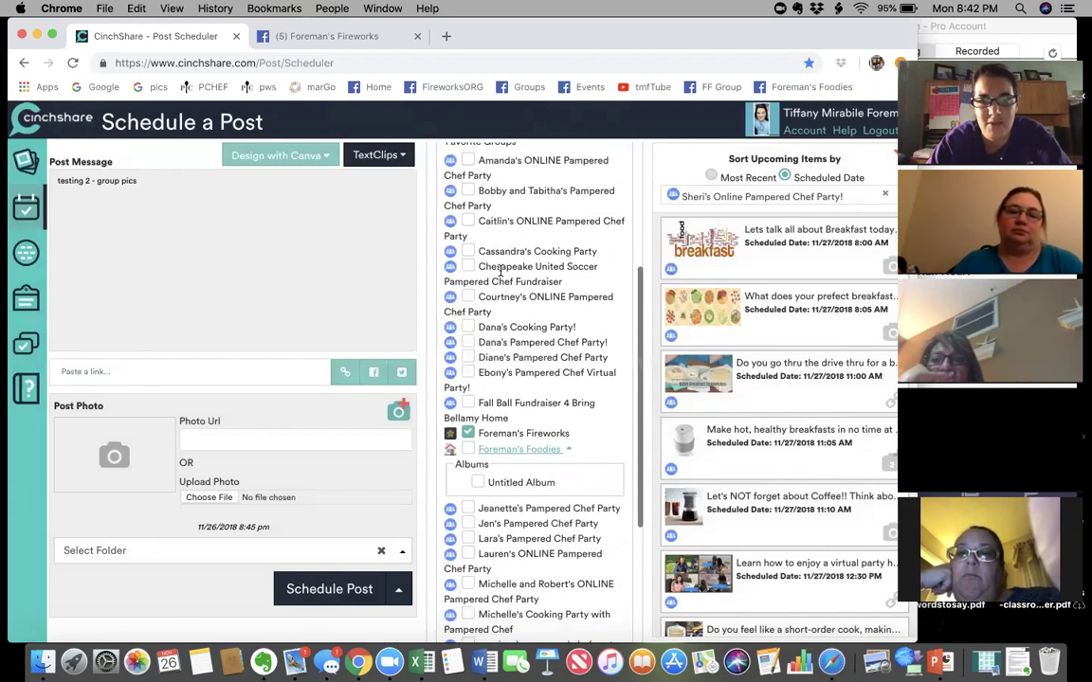
pyautogui.scroll(10, 501, 271)
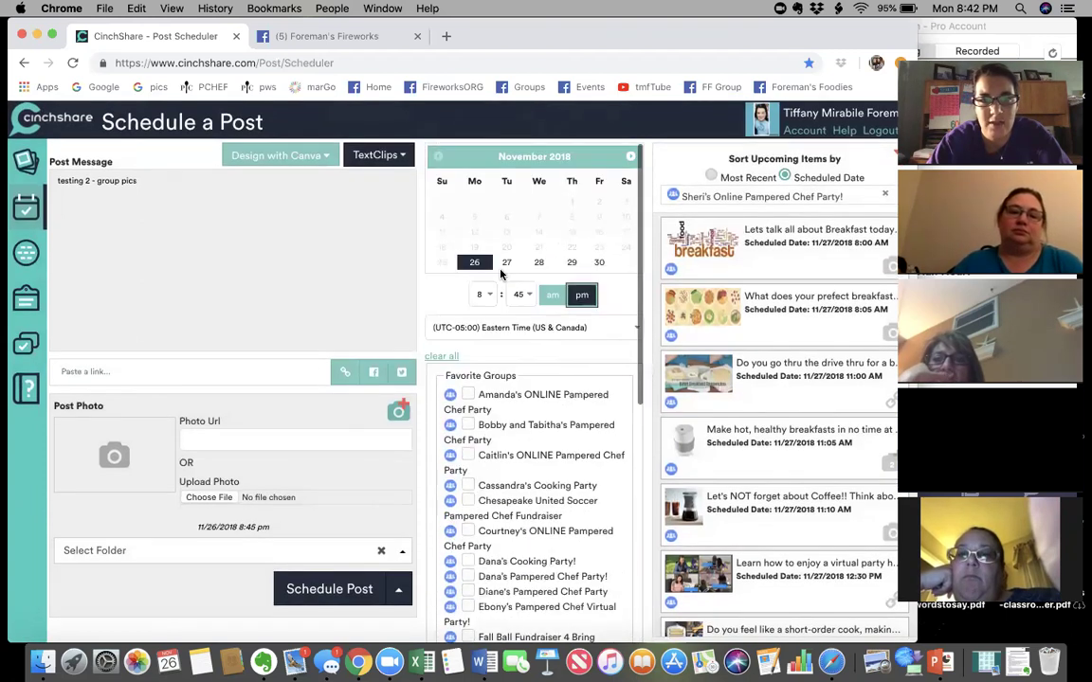
pyautogui.click(306, 589)
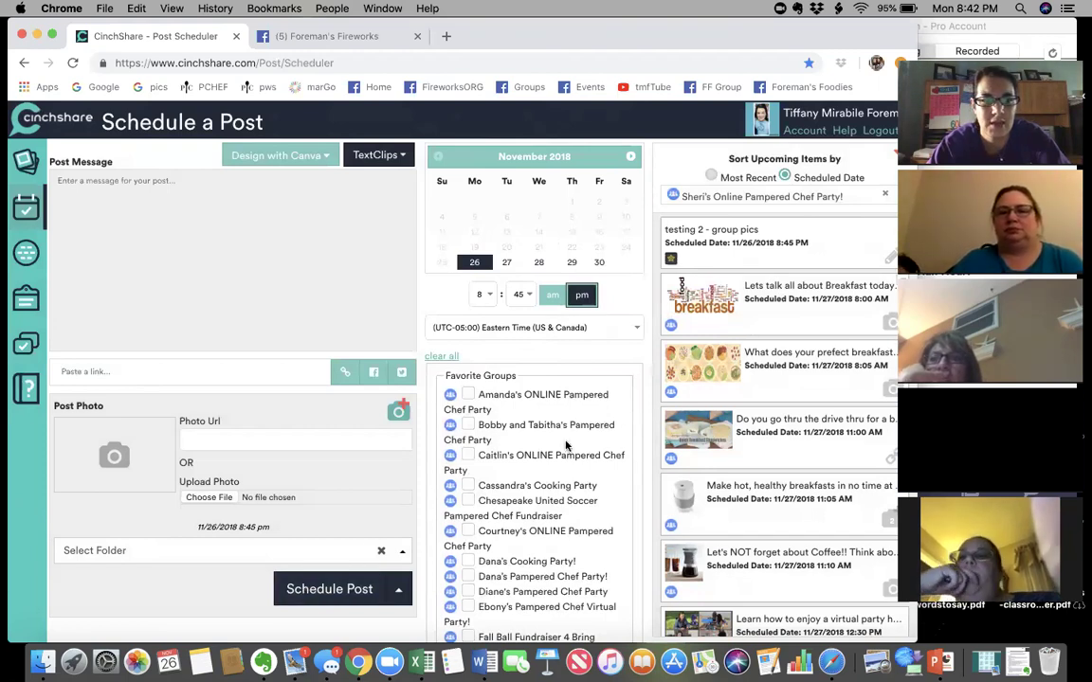
# Step: Reopen the "testing 2 - group pics" post for editing and upload name appliance answer.jpg, name appliance.jpg, guess candy corn.jpg and guess peanuts.jpg as additional photos
pyautogui.click(891, 256)
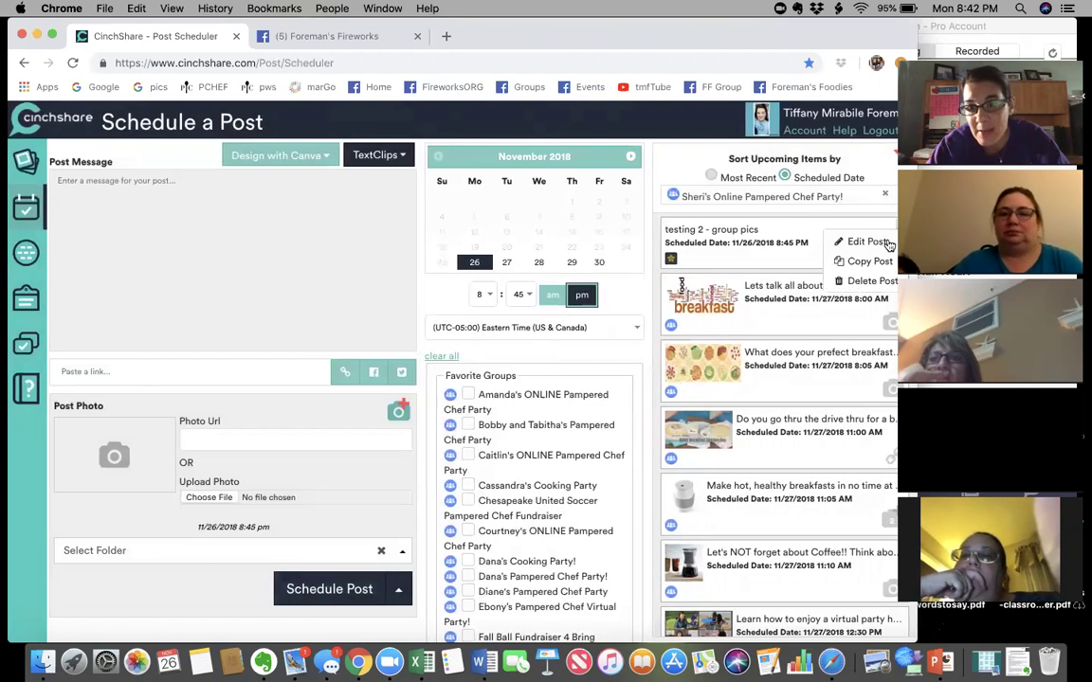
pyautogui.click(886, 241)
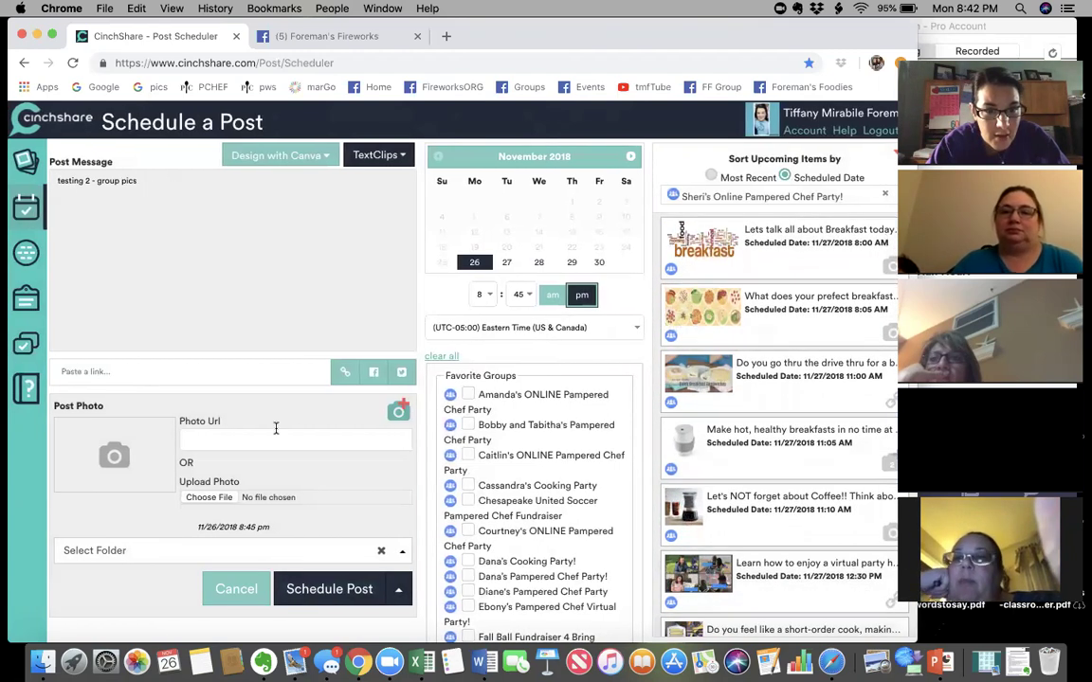
pyautogui.click(398, 414)
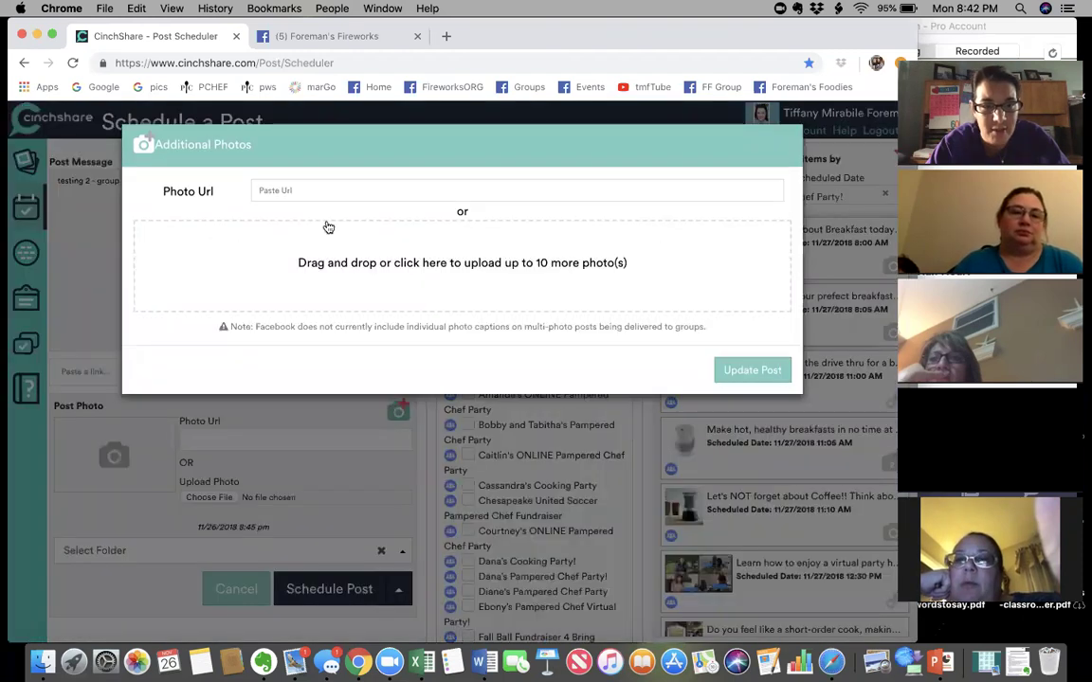
pyautogui.click(352, 272)
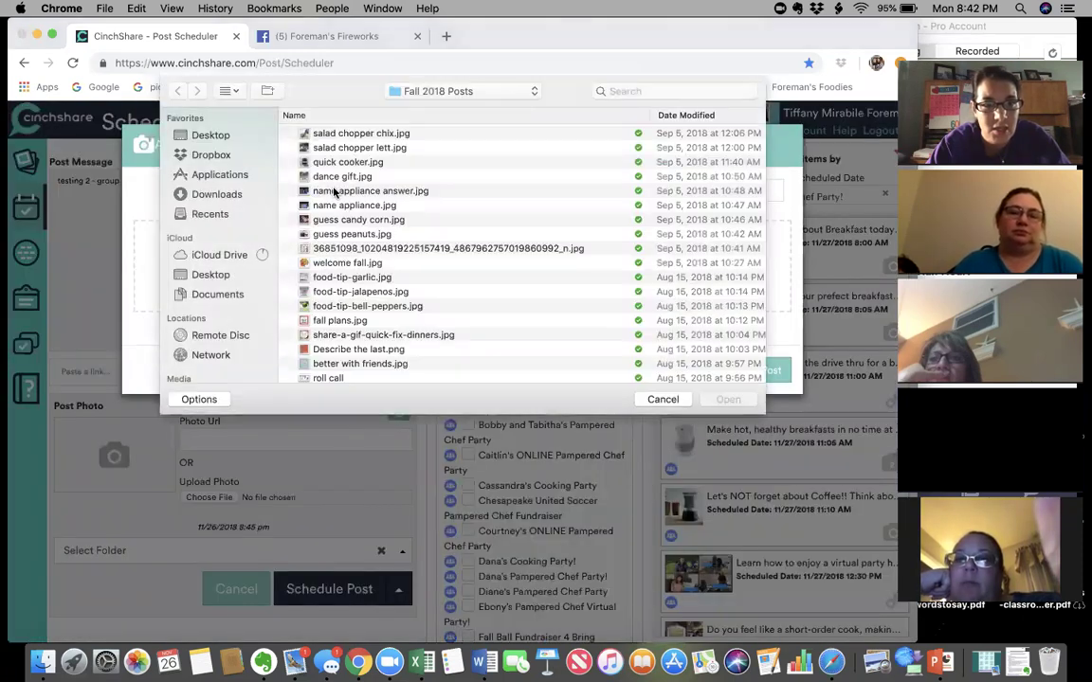
pyautogui.click(341, 191)
pyautogui.keyDown('shift'); pyautogui.click(333, 207); pyautogui.keyUp('shift')
pyautogui.keyDown('shift'); pyautogui.click(333, 219); pyautogui.keyUp('shift')
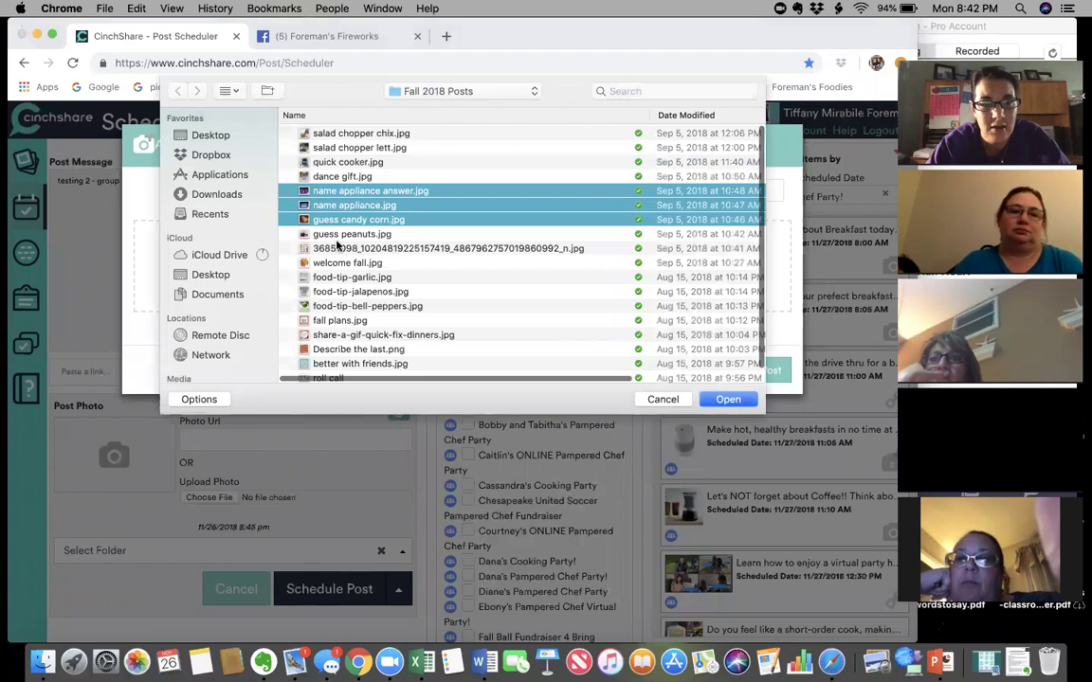
pyautogui.keyDown('shift'); pyautogui.click(336, 237); pyautogui.keyUp('shift')
pyautogui.click(728, 399)
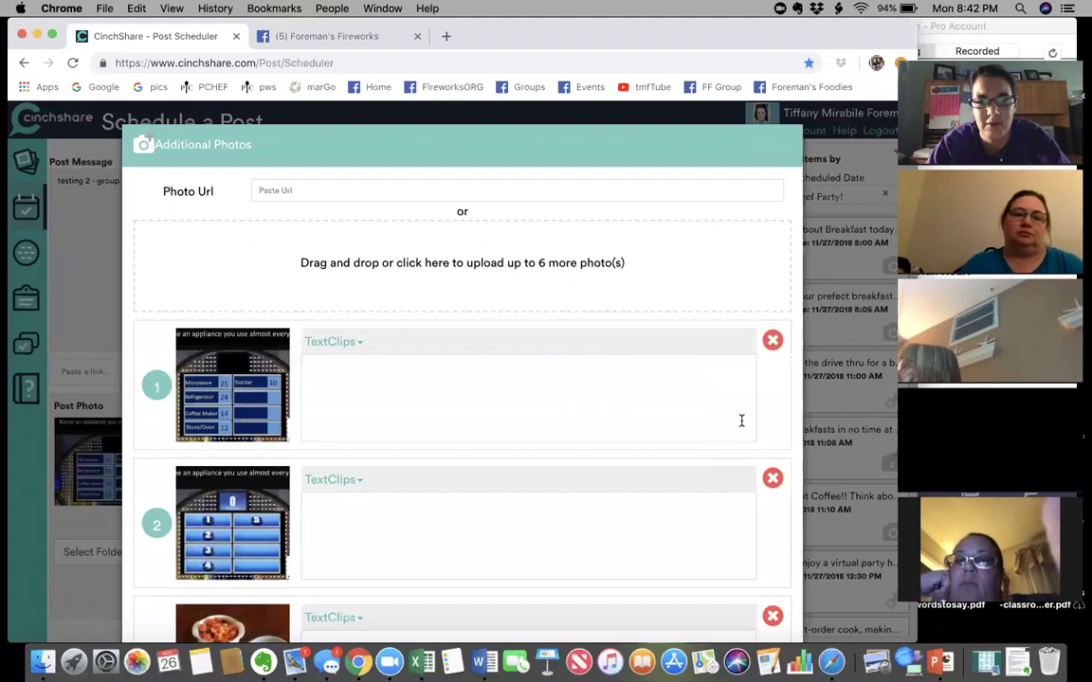
# Step: Review the caption fields of the uploaded photos, update the post without captions and schedule it again
pyautogui.scroll(-3, 741, 418)
pyautogui.click(438, 278)
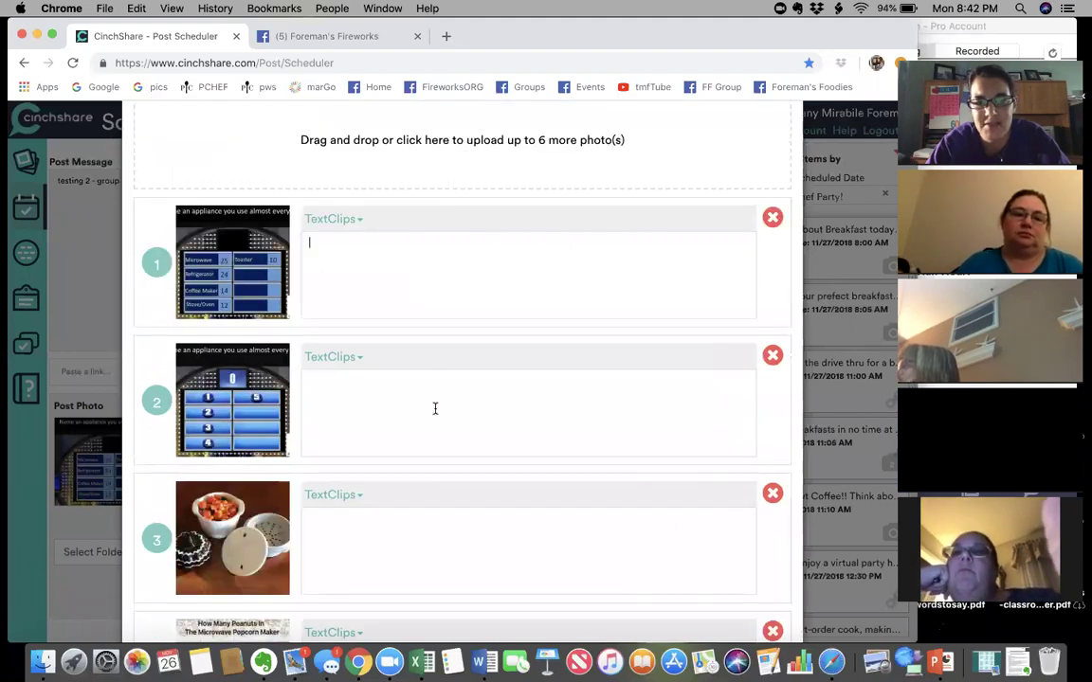
pyautogui.click(434, 407)
pyautogui.scroll(-5, 436, 528)
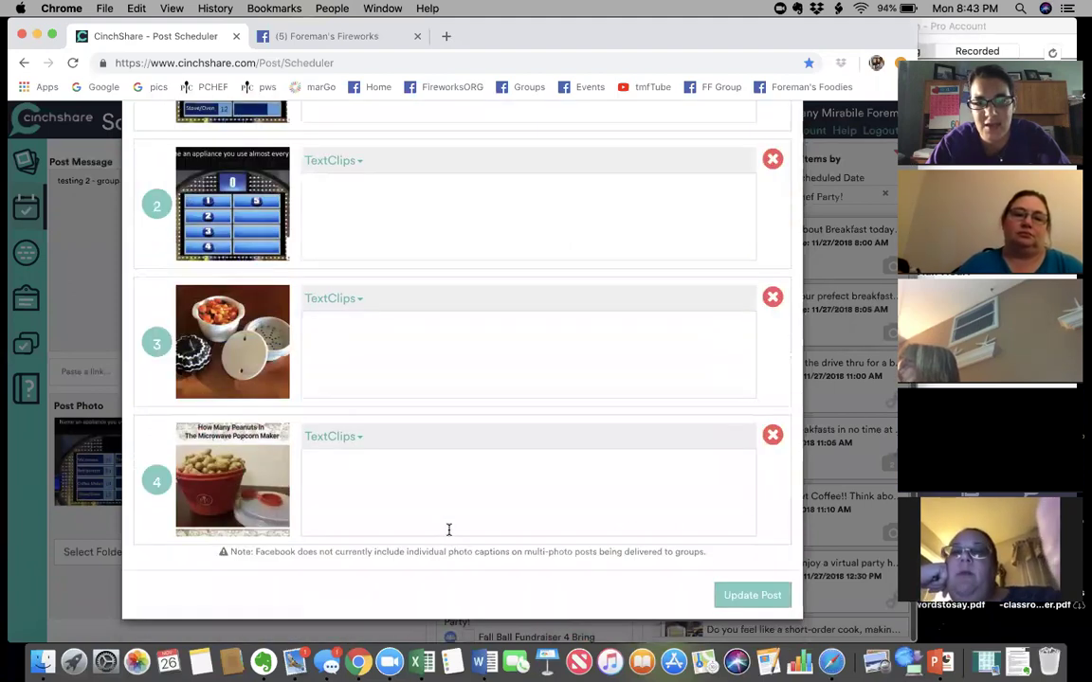
pyautogui.click(738, 596)
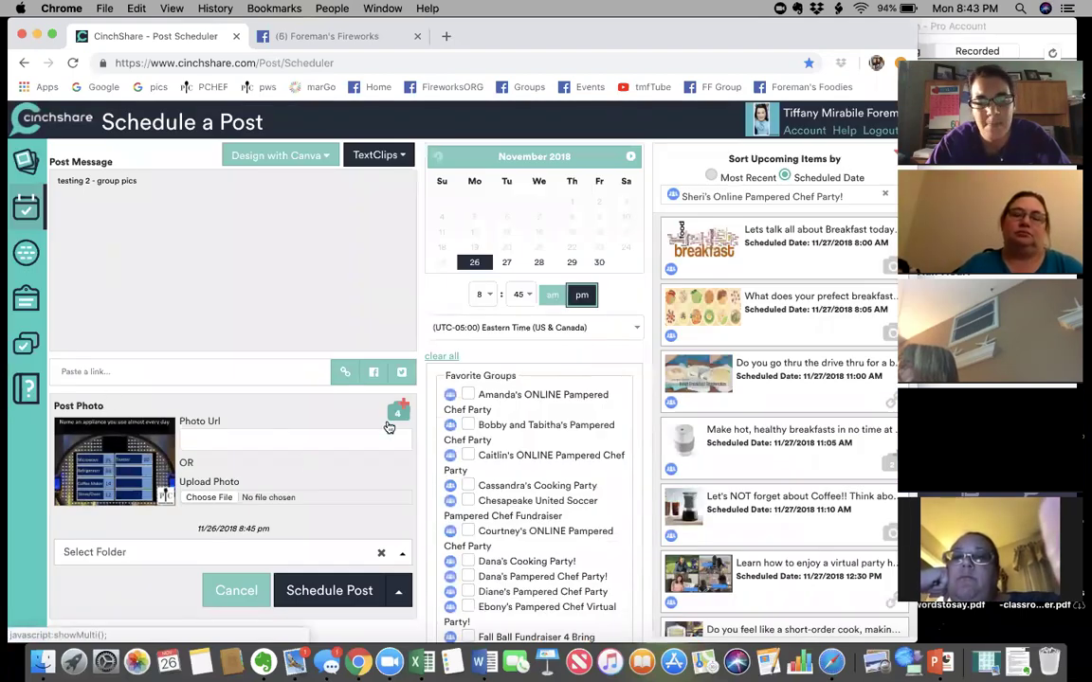
pyautogui.click(320, 600)
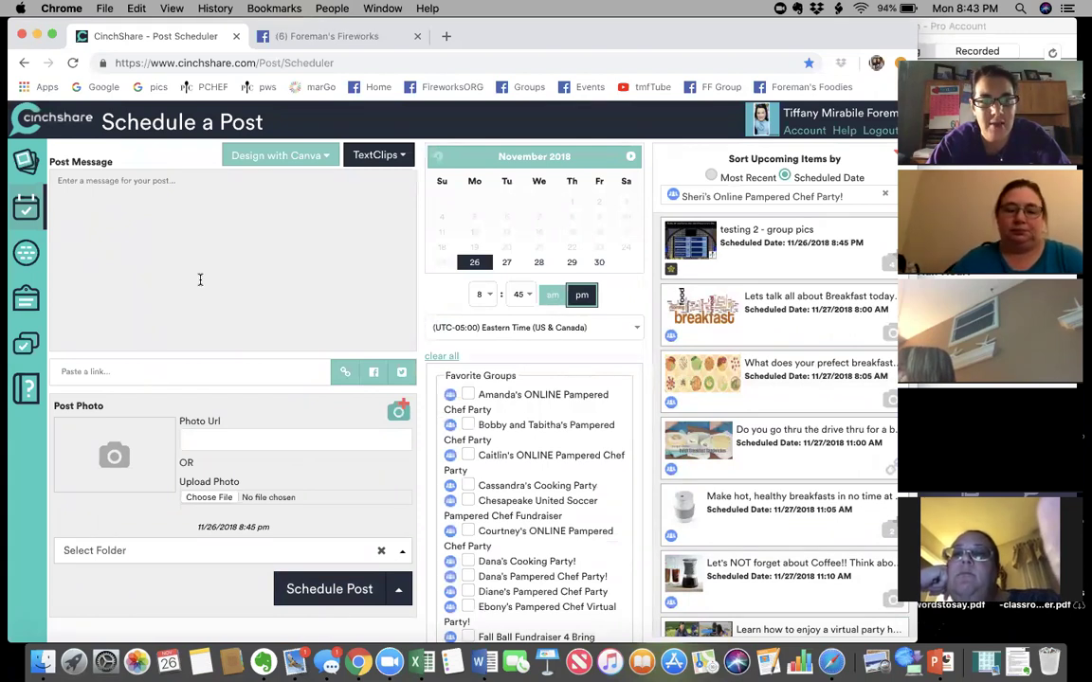
# Step: In a new browser tab, open the YouTube channel's "Perfect Gift for Everyone" video, pause it and display its share link
pyautogui.click(446, 36)
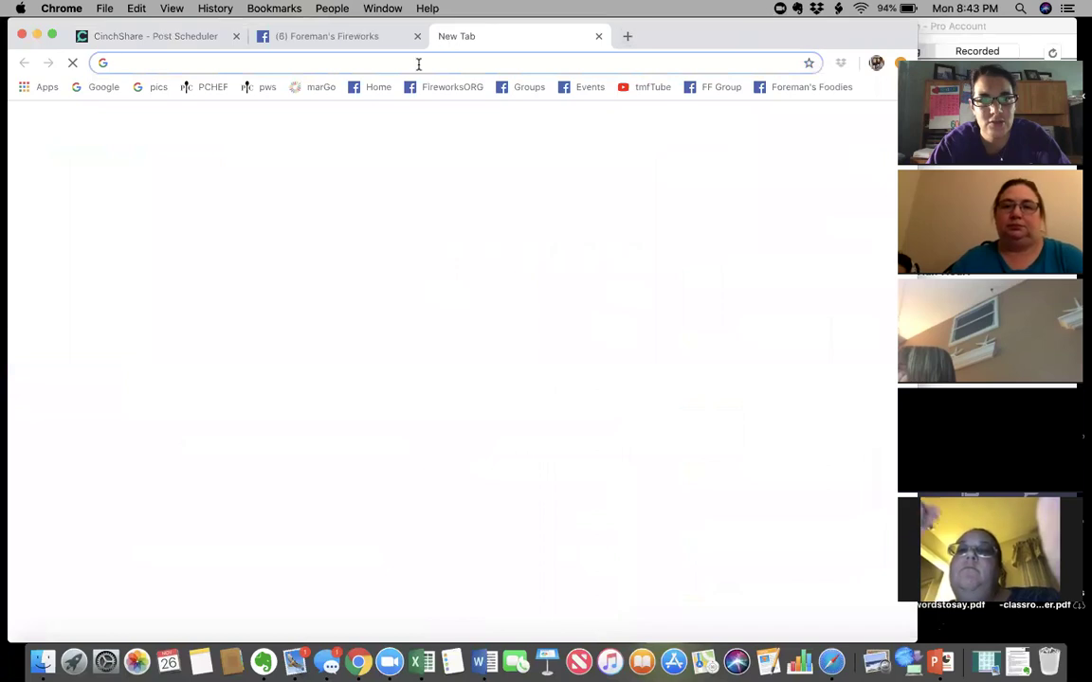
pyautogui.click(652, 89)
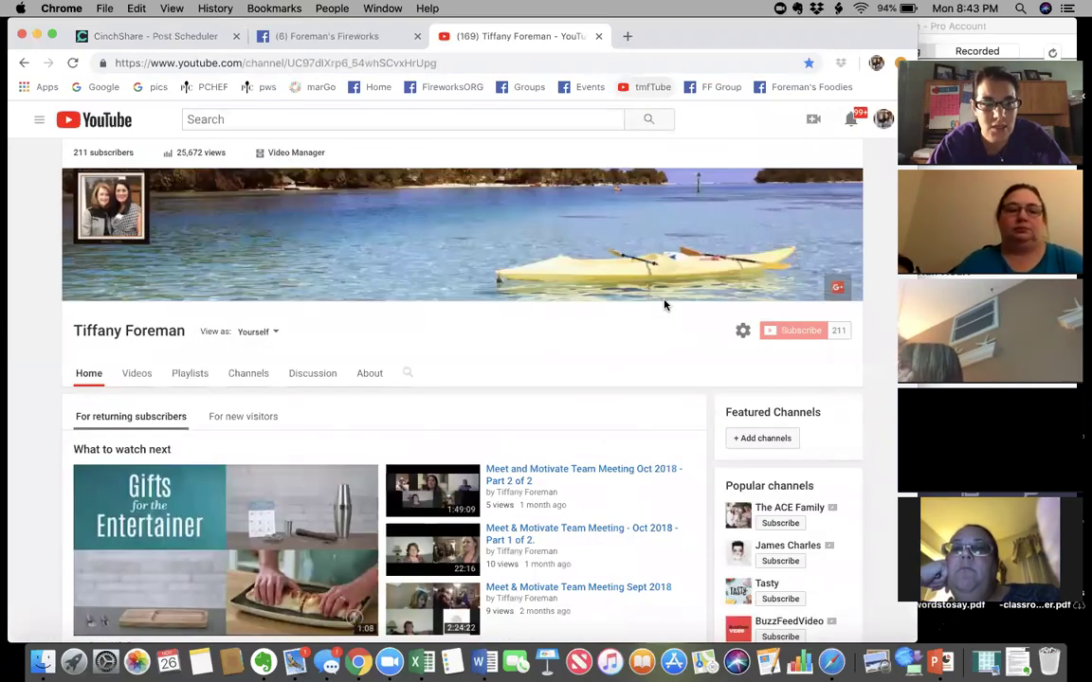
pyautogui.click(270, 554)
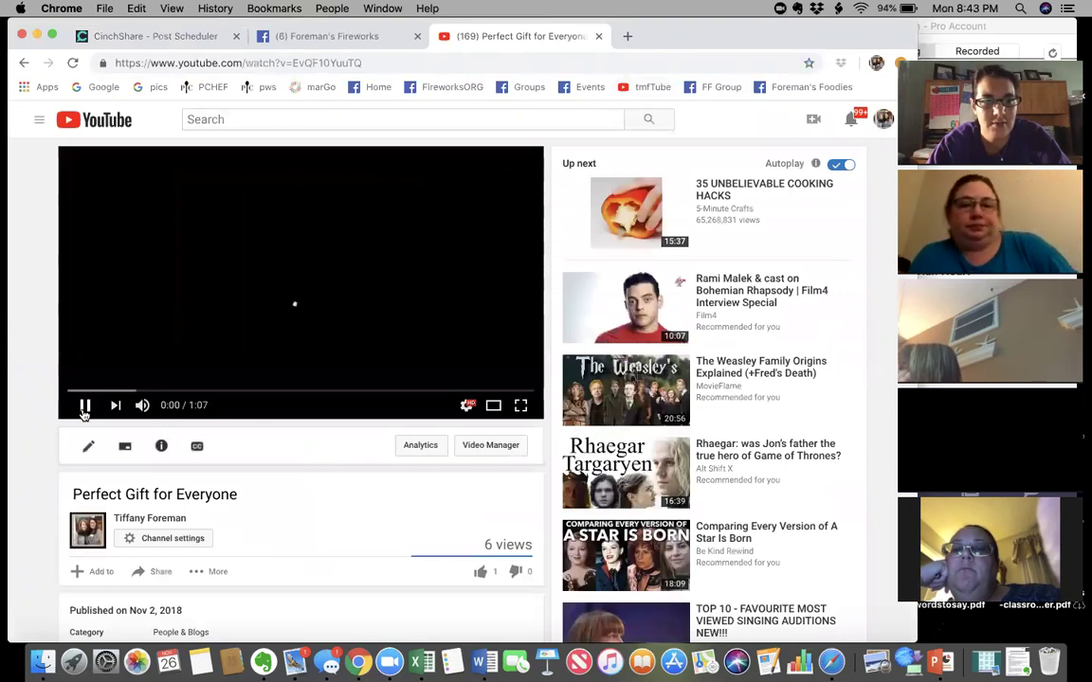
pyautogui.click(83, 408)
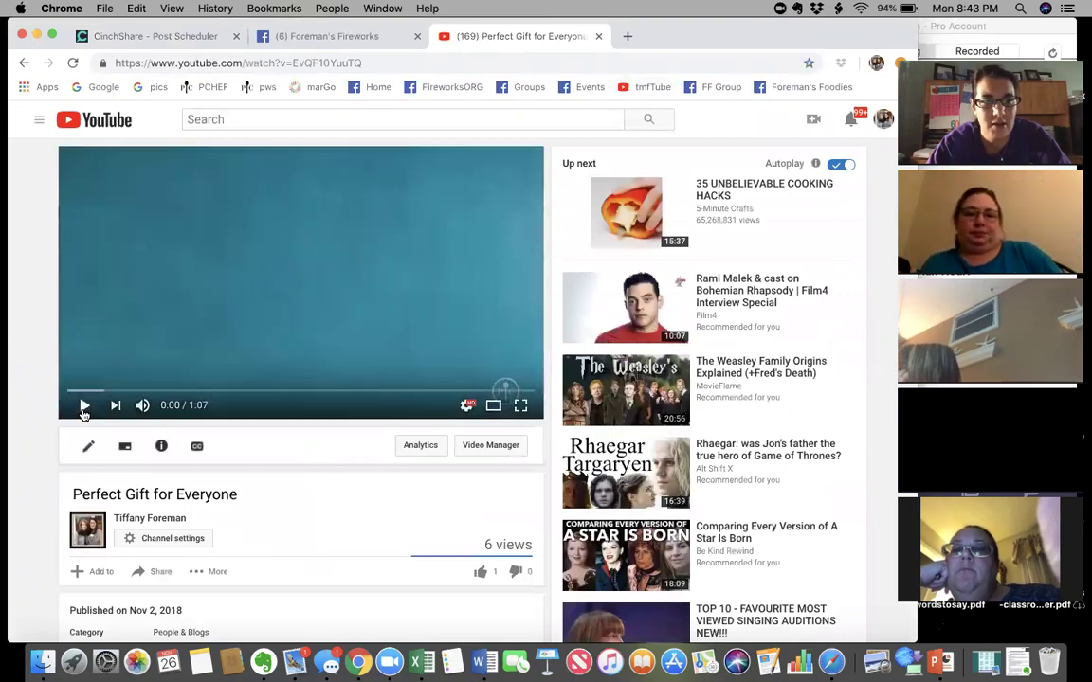
pyautogui.click(159, 576)
pyautogui.scroll(-3, 159, 580)
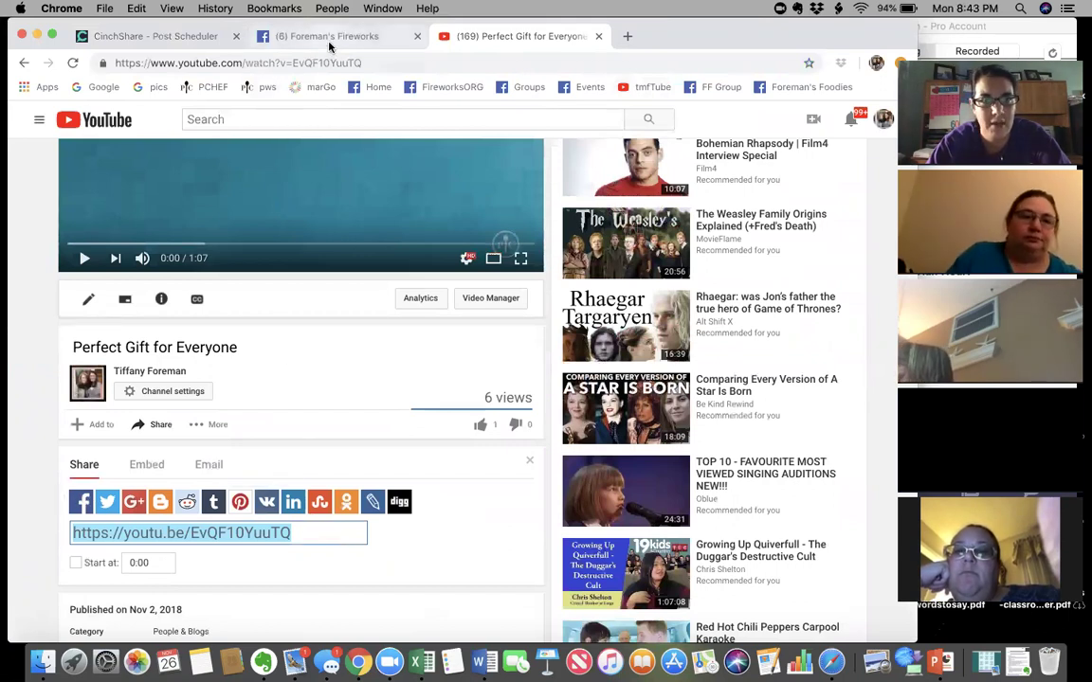
pyautogui.click(295, 39)
pyautogui.click(172, 37)
pyautogui.click(178, 372)
pyautogui.write('https://youtu.be/EvQF10YuuTQ')
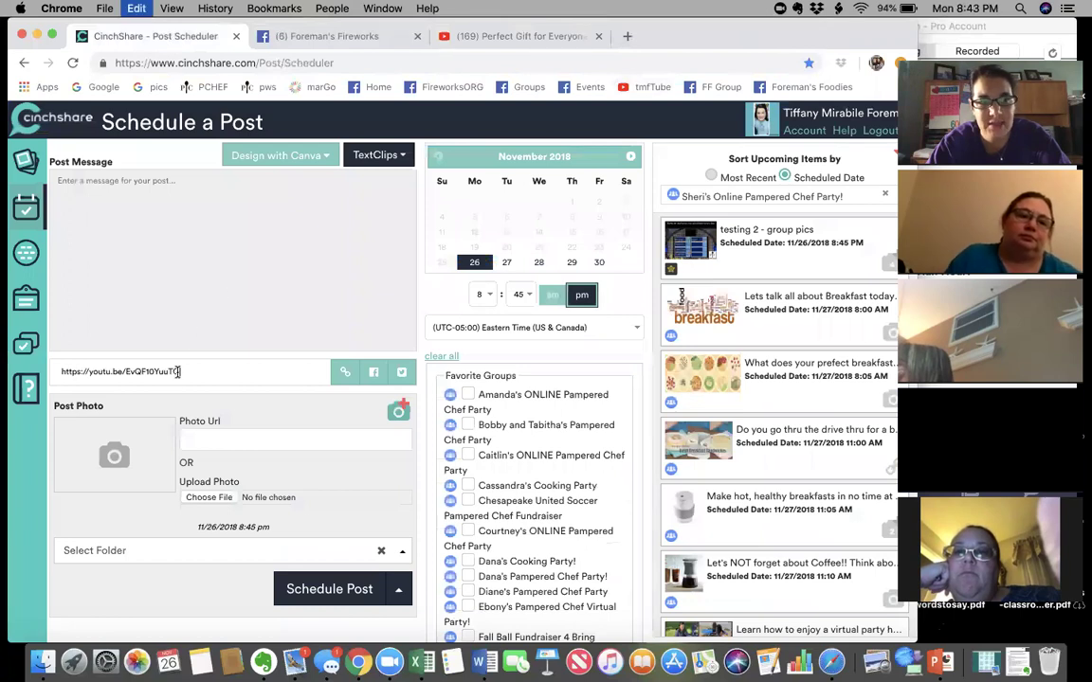
pyautogui.click(347, 379)
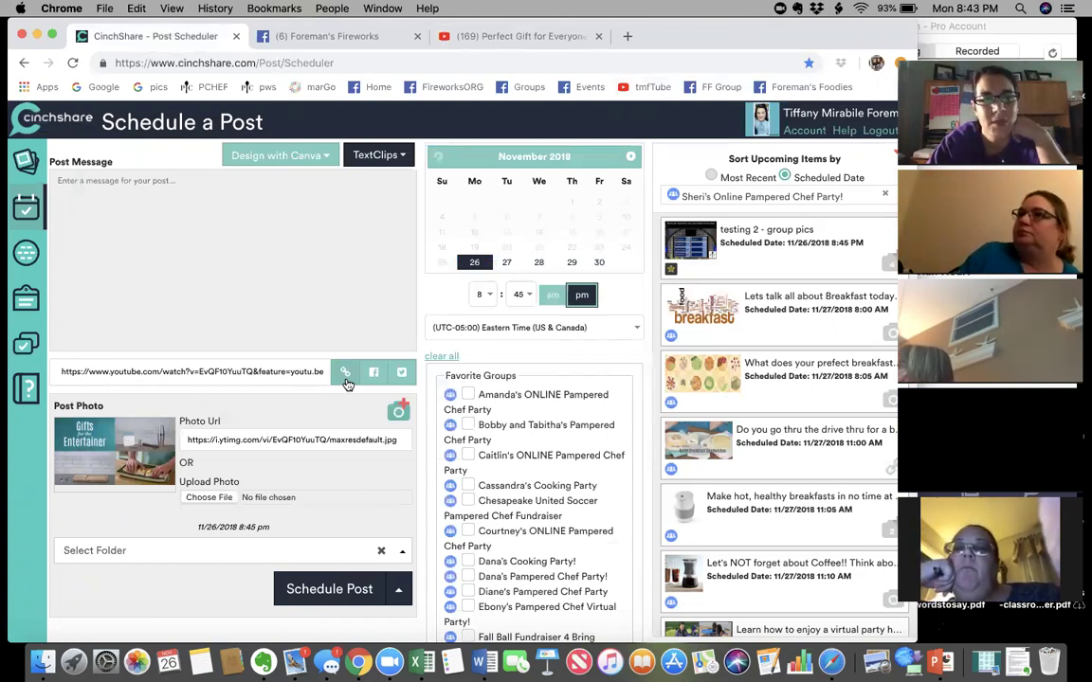
pyautogui.click(191, 204)
pyautogui.write('che')
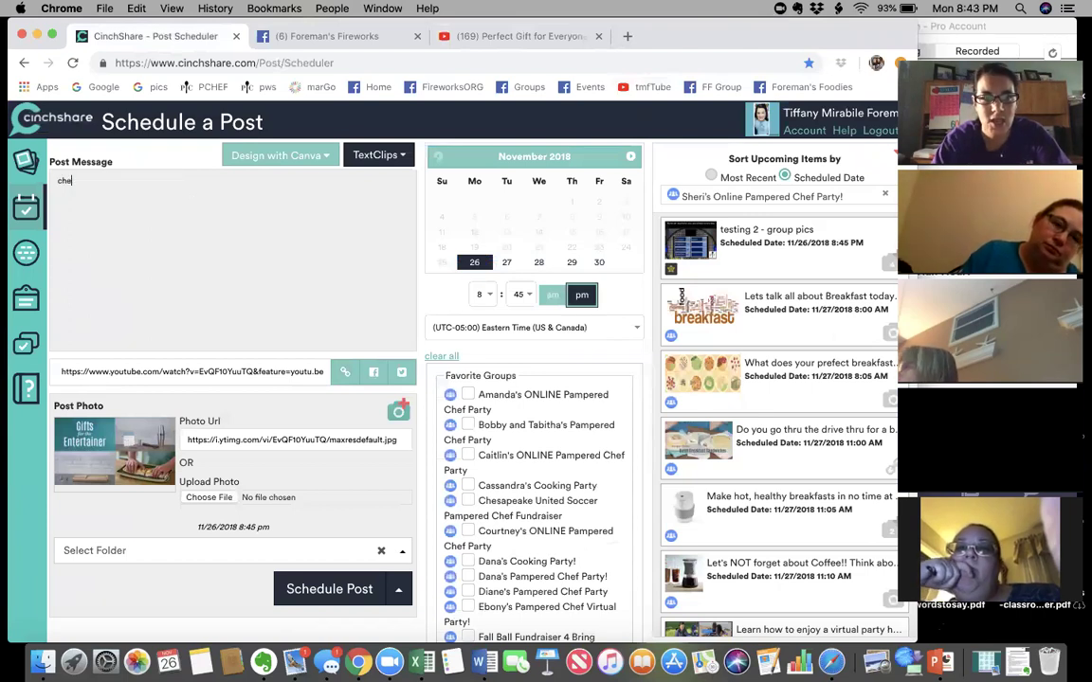
pyautogui.write('ck out my my you tube vic')
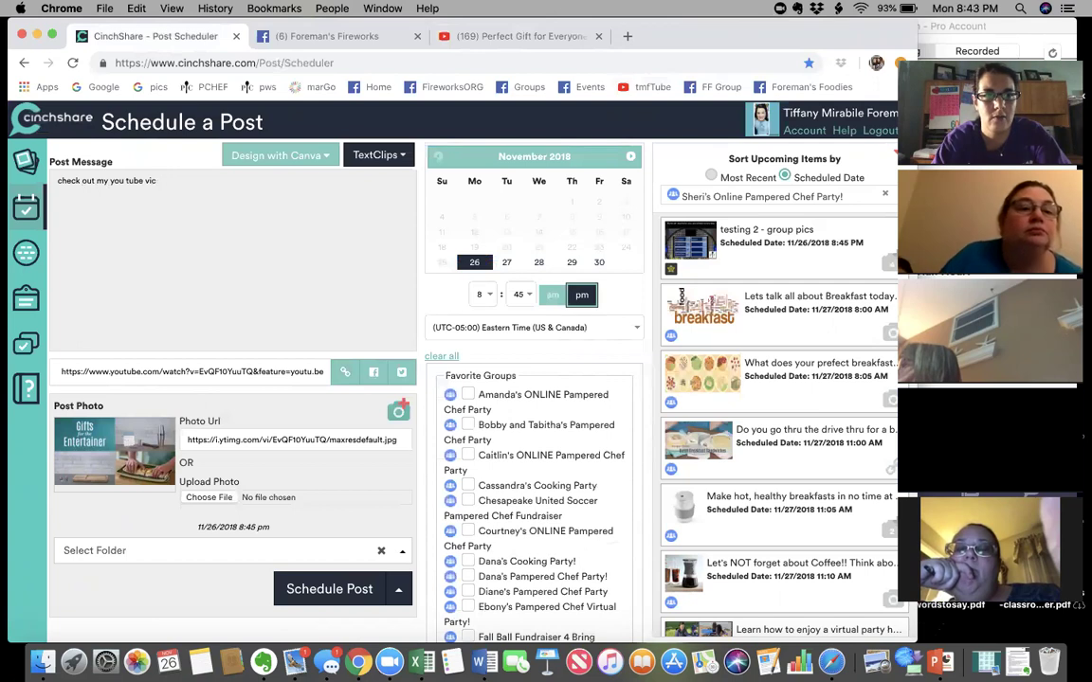
pyautogui.write('https://youtu.be/EvQF10YuuTQ')
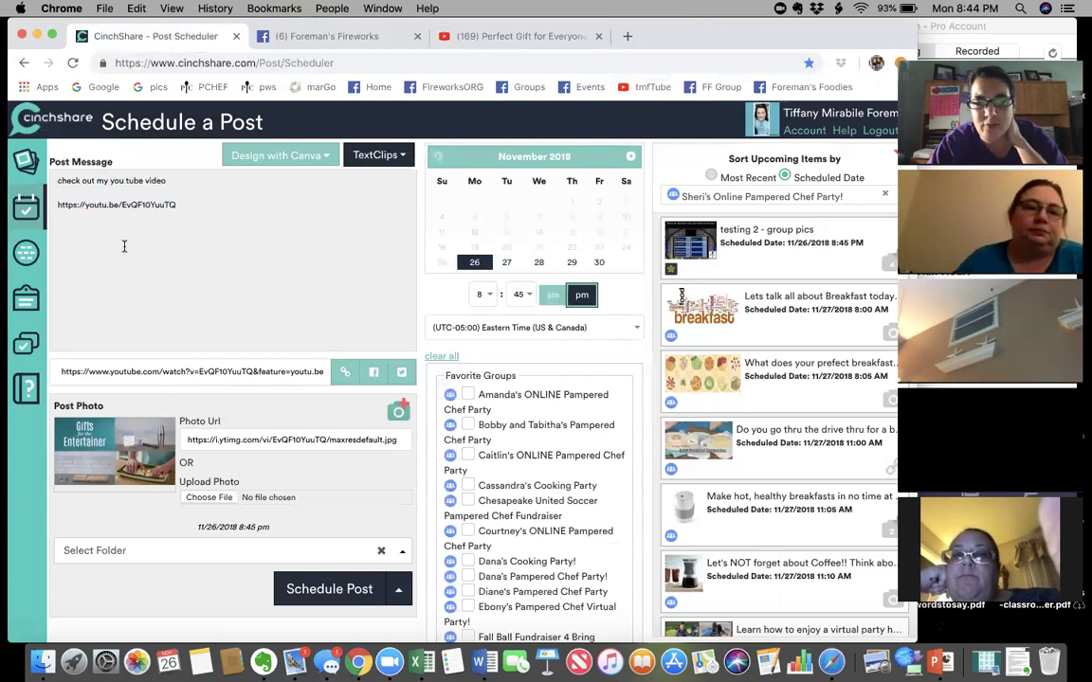
# Step: Set the video post's time to 8:47 pm and schedule it to the Foreman's Fireworks group
pyautogui.click(523, 296)
pyautogui.click(527, 319)
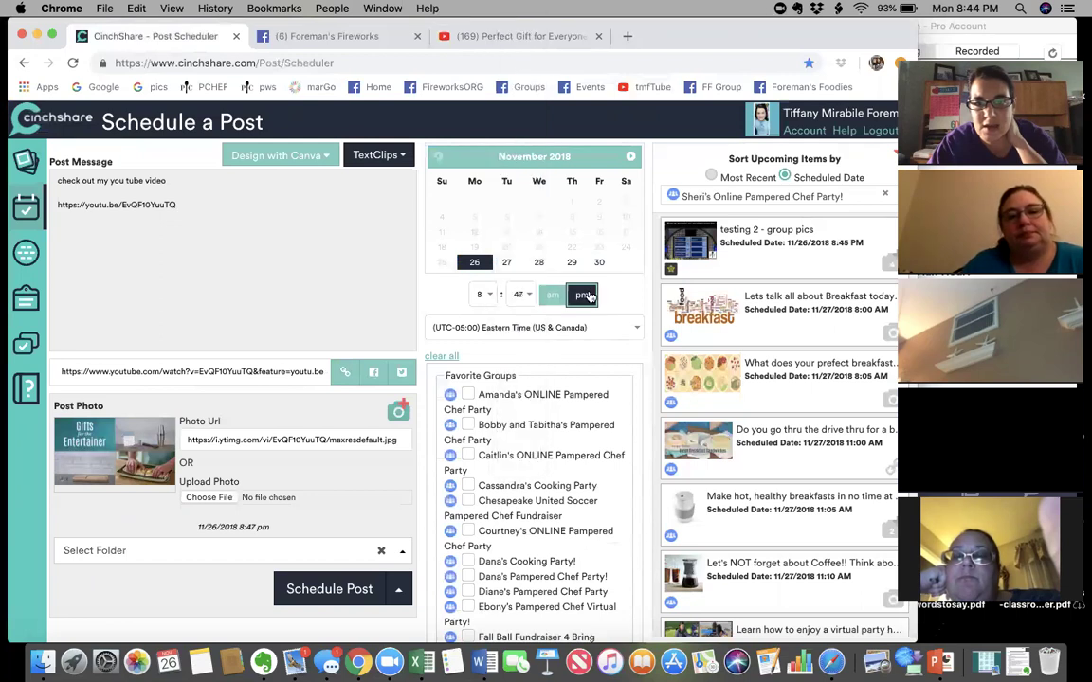
pyautogui.scroll(-3, 562, 479)
pyautogui.scroll(-2, 562, 474)
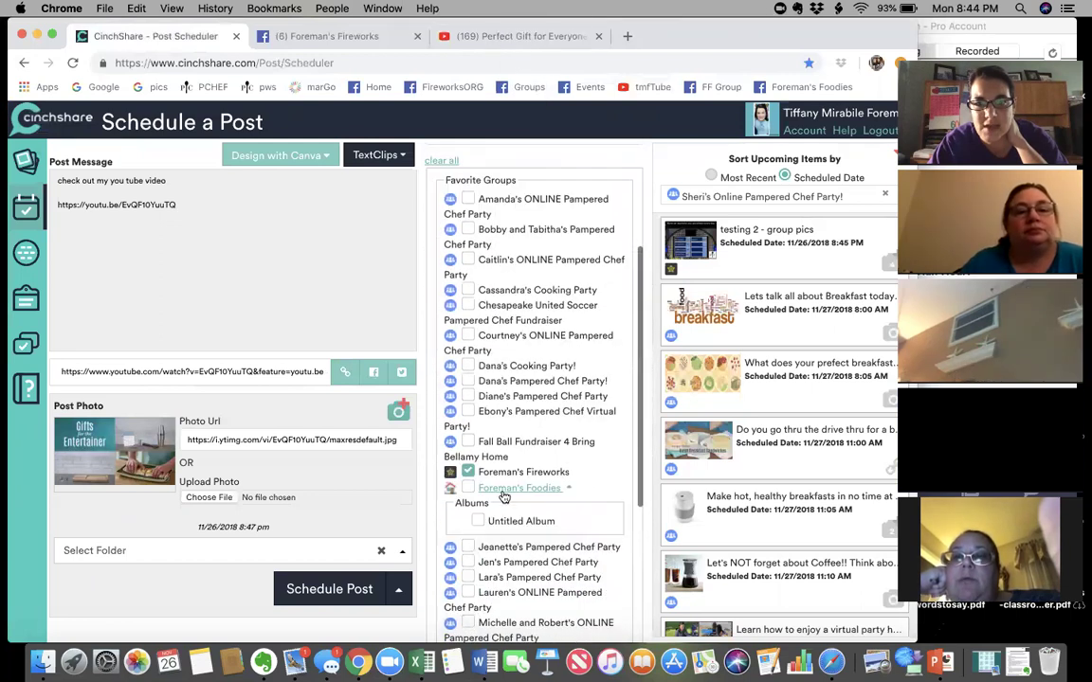
pyautogui.click(346, 592)
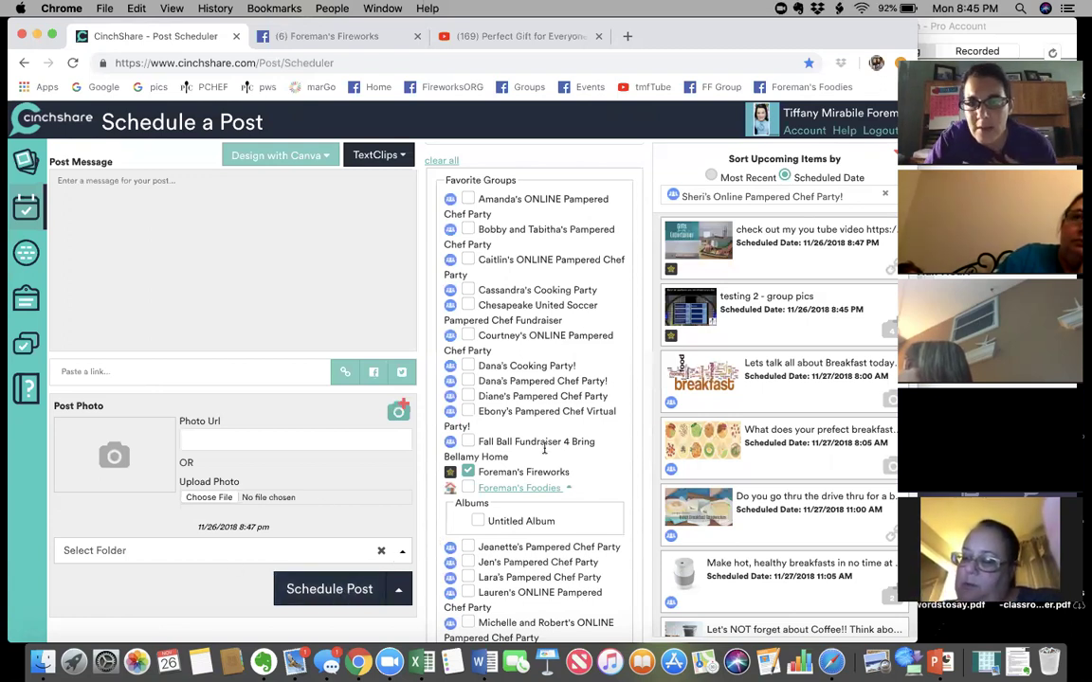
# Step: Clear the upcoming items filter and reapply it for the host's Online Pampered Chef Party group
pyautogui.click(885, 197)
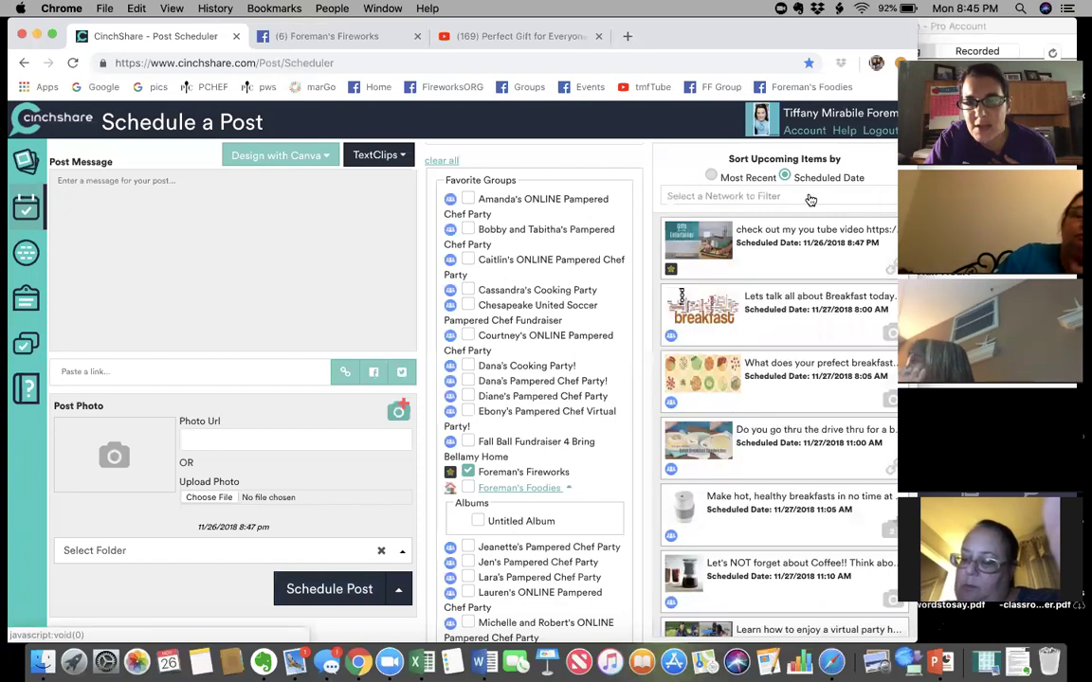
pyautogui.click(810, 199)
pyautogui.write('sher')
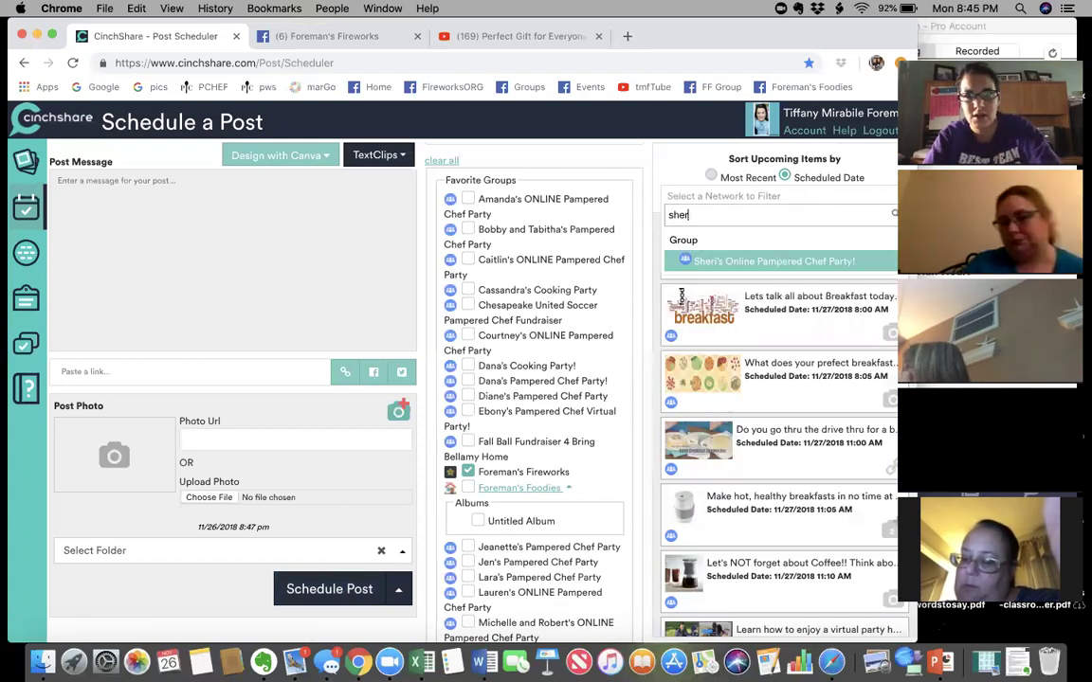
pyautogui.click(751, 261)
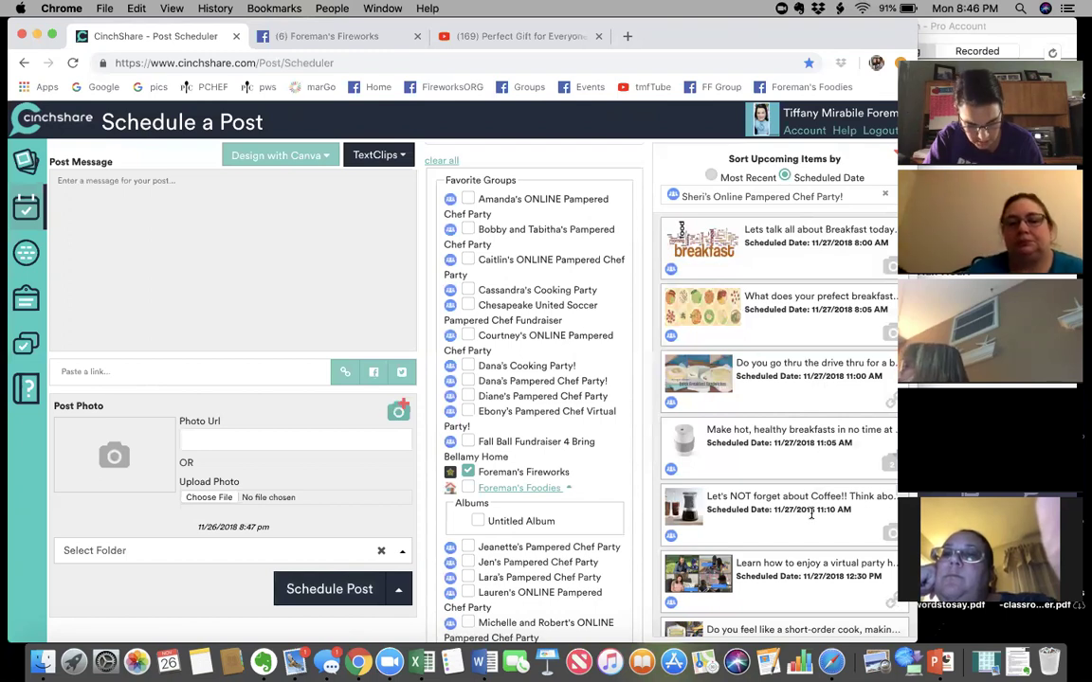
# Step: Open the "Plan your Classroom Kitchen Fundraiser" post scheduled for 11/27/2018 8:00 PM for editing, discarding the unsaved changes
pyautogui.scroll(-1, 811, 513)
pyautogui.scroll(-5, 812, 514)
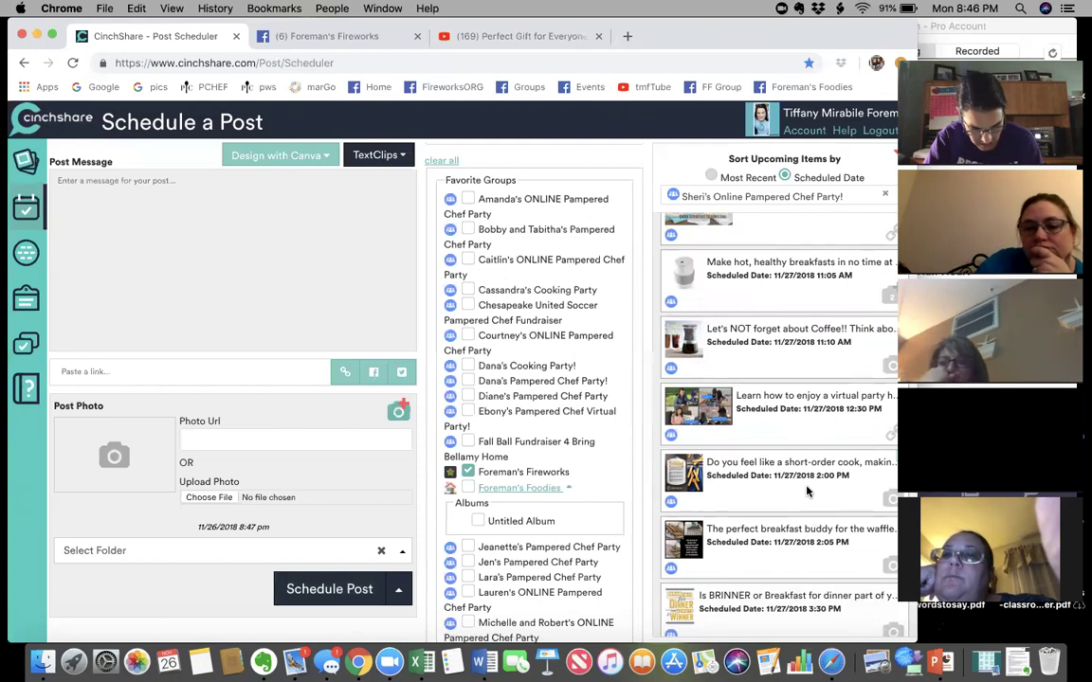
pyautogui.scroll(-3, 807, 491)
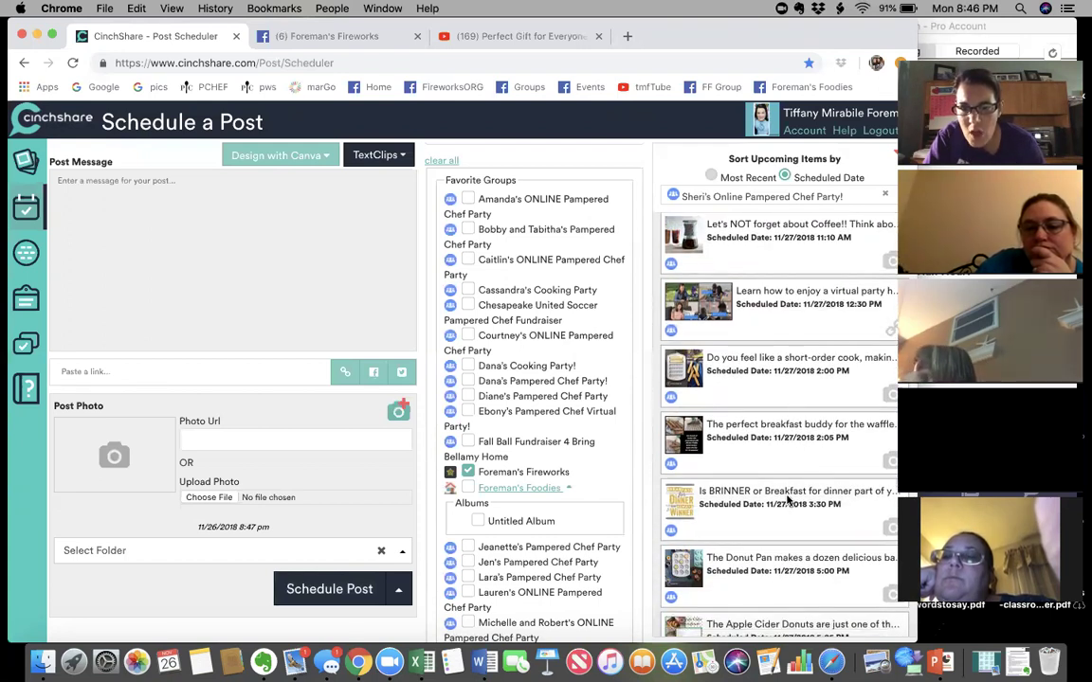
pyautogui.scroll(-4, 789, 474)
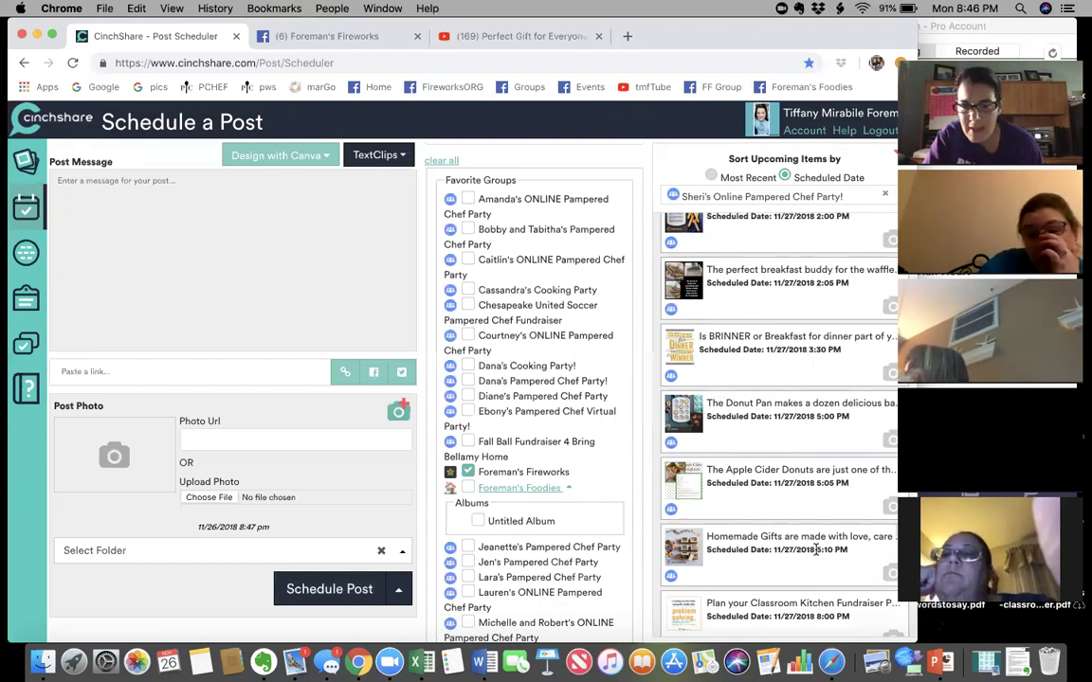
pyautogui.scroll(-3, 815, 549)
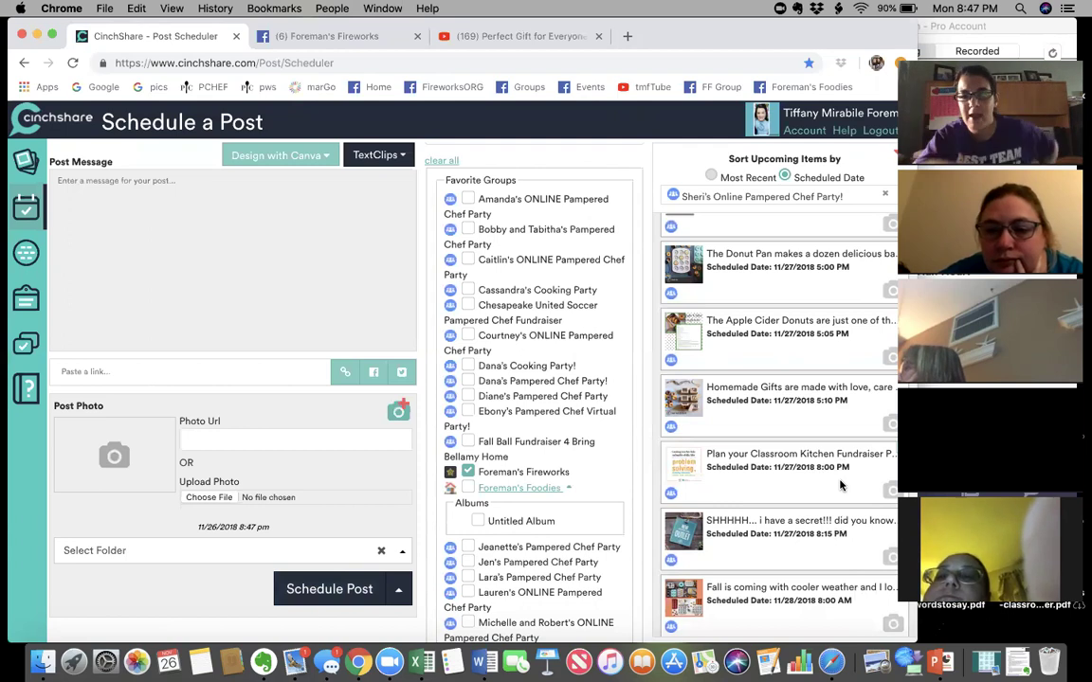
pyautogui.click(891, 489)
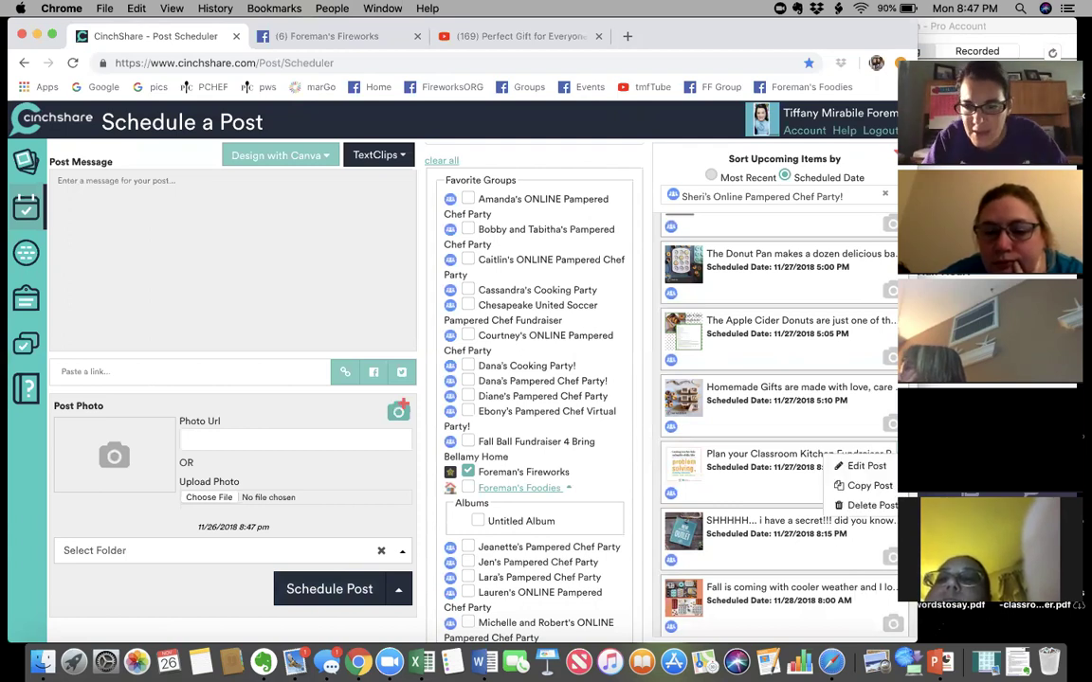
pyautogui.click(865, 466)
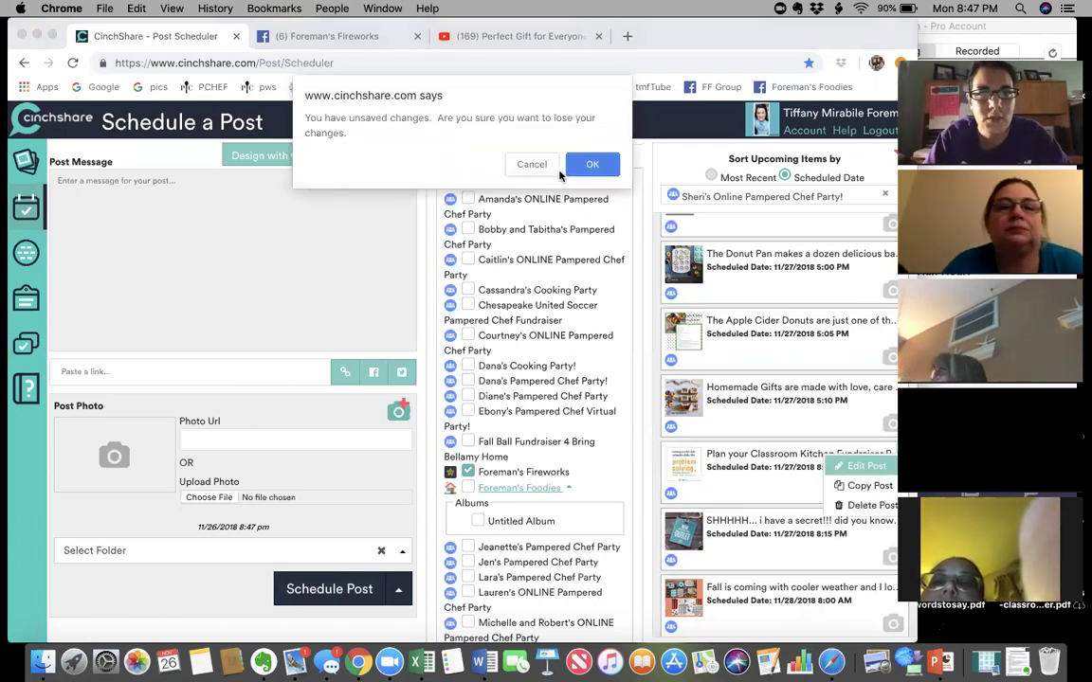
pyautogui.click(592, 164)
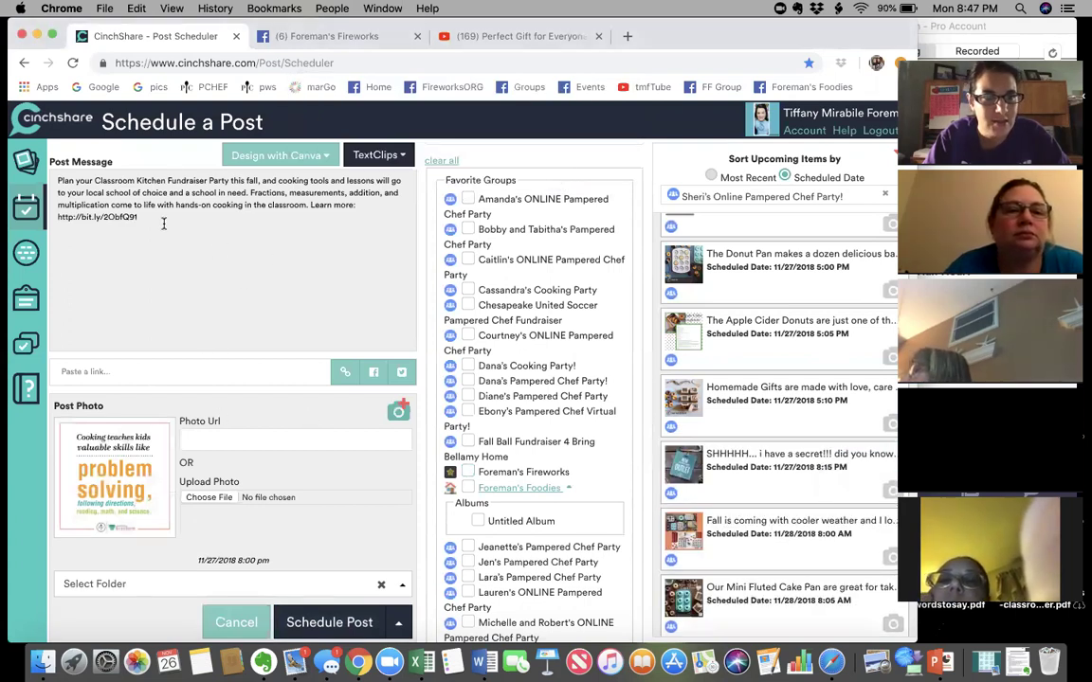
# Step: Clear the opened post's message text and remove its existing photo
pyautogui.moveTo(163, 223); pyautogui.dragTo(38, 180)
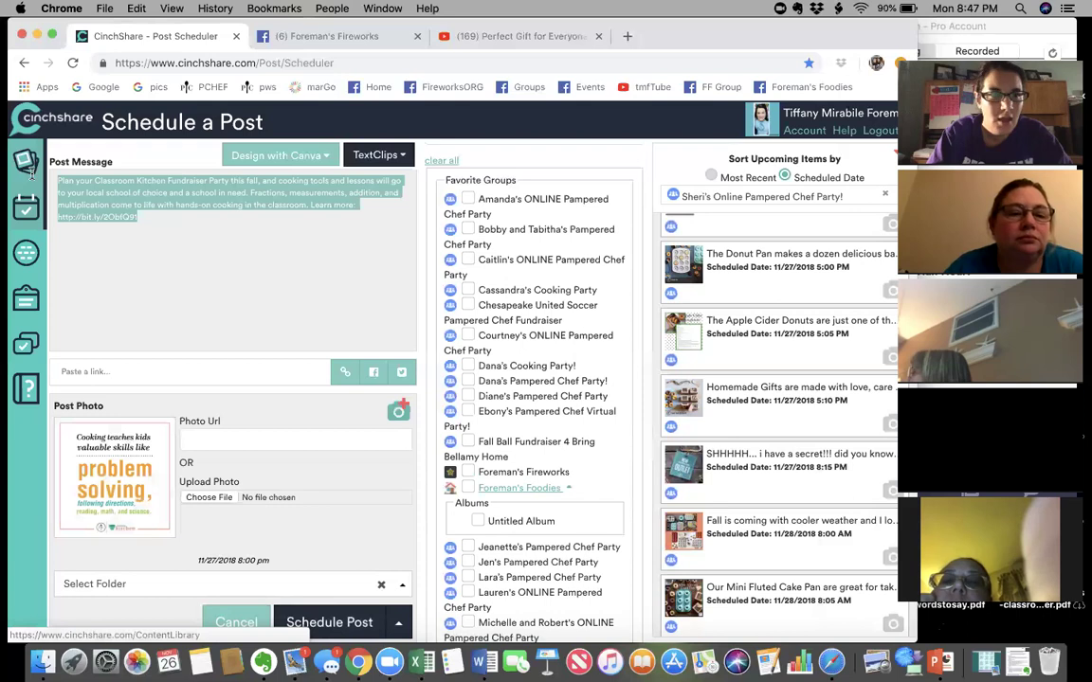
pyautogui.press('BackSpace')
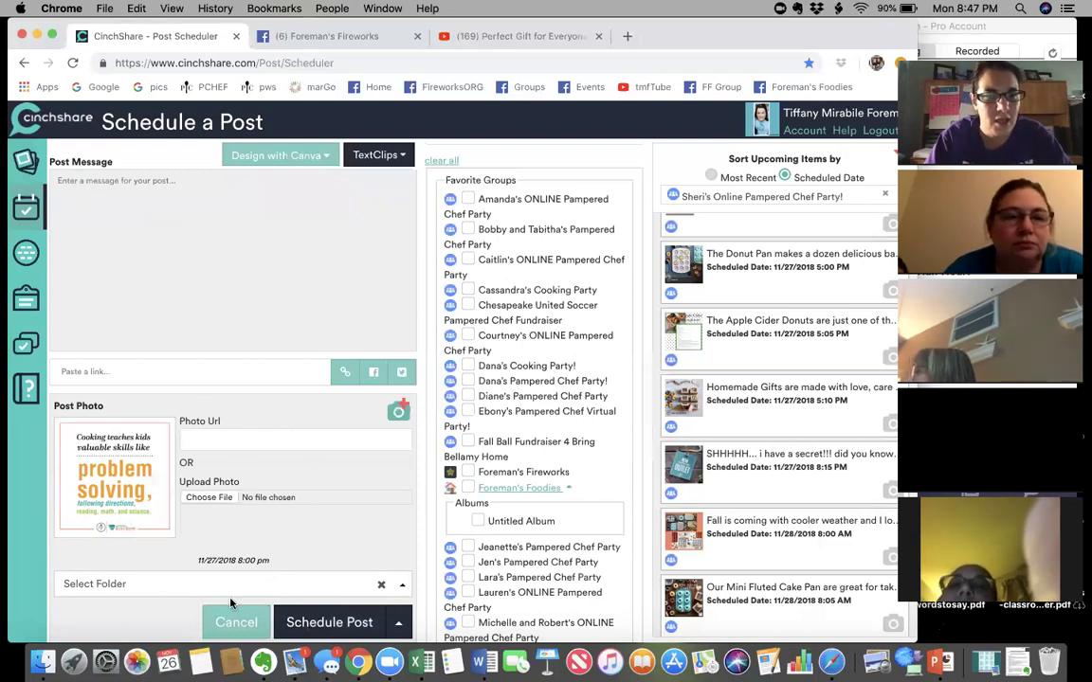
pyautogui.scroll(-1, 275, 531)
pyautogui.click(398, 395)
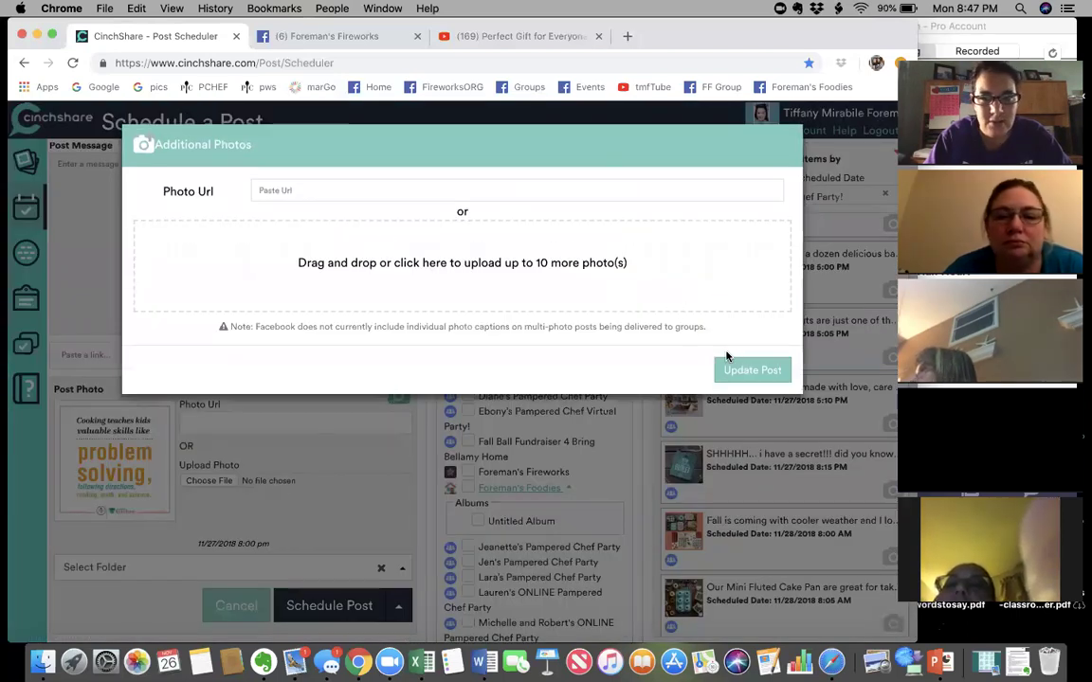
pyautogui.click(747, 374)
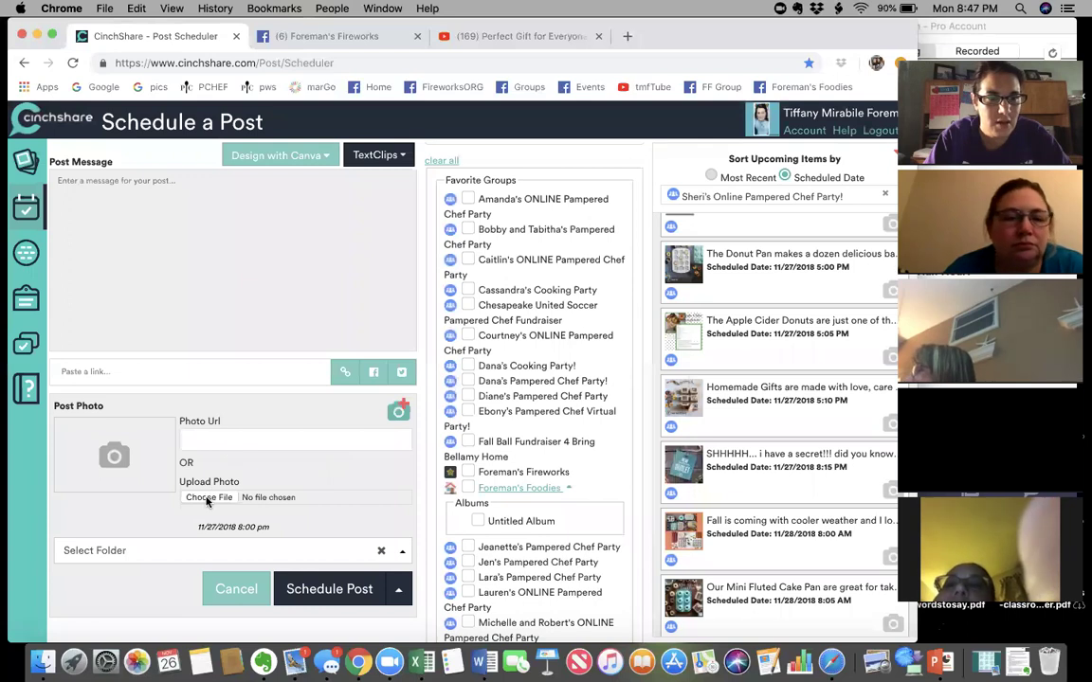
# Step: Upload post-guest-nov2018-us.jpg from the Dropbox folder 01-Pampered Chef - TMF's files/06-Specials as the post photo
pyautogui.click(209, 497)
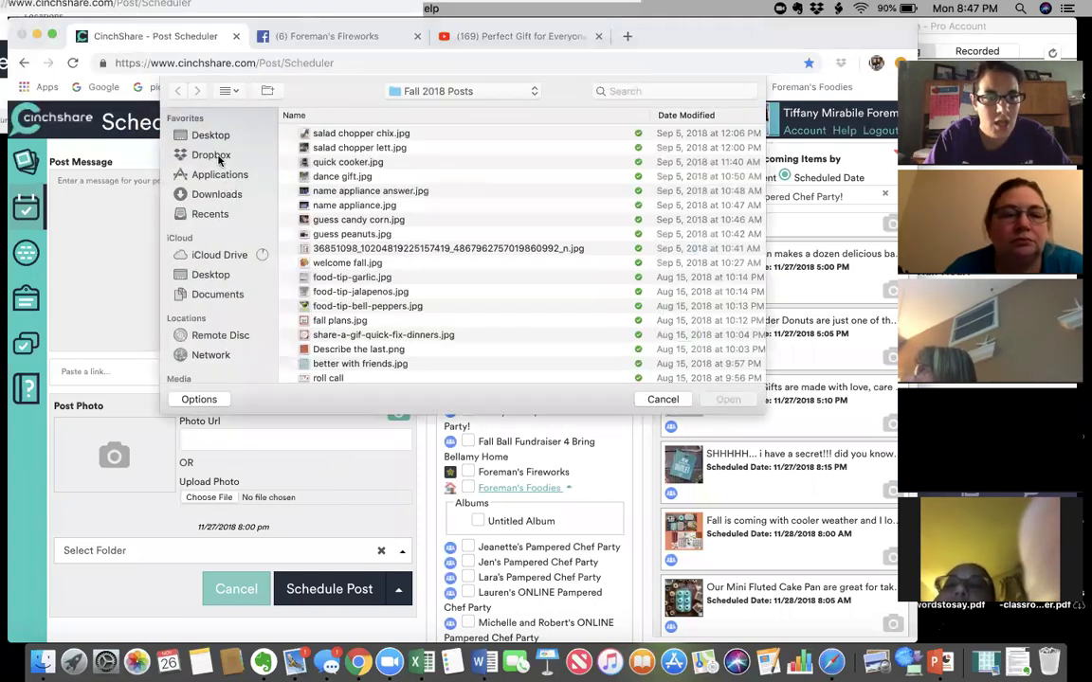
pyautogui.click(213, 154)
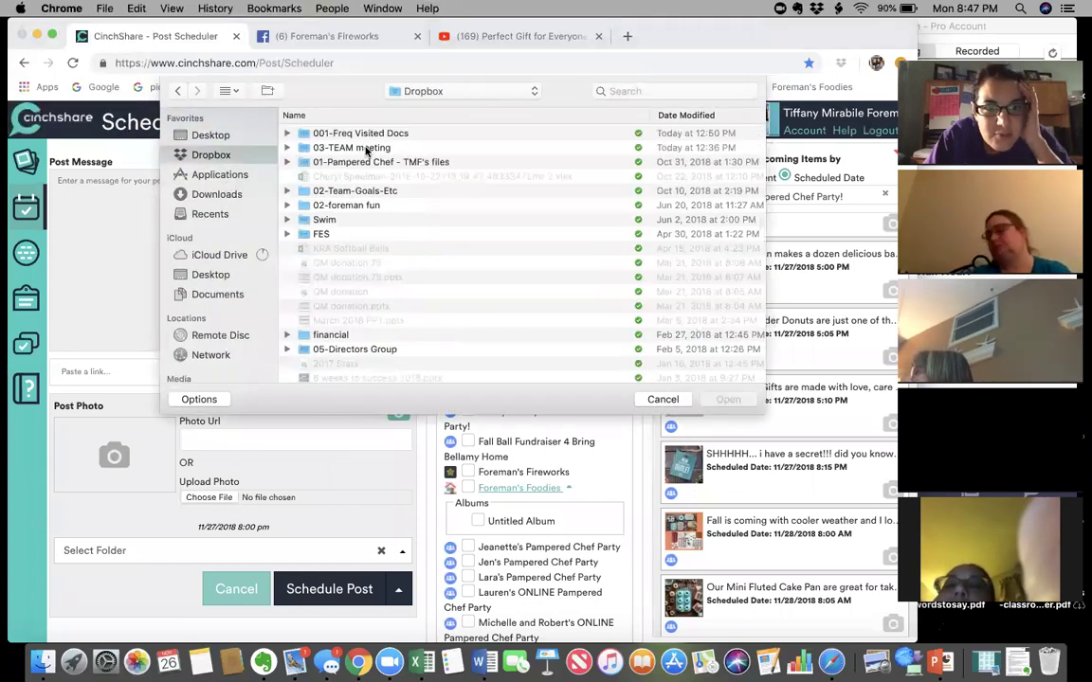
pyautogui.doubleClick(365, 162)
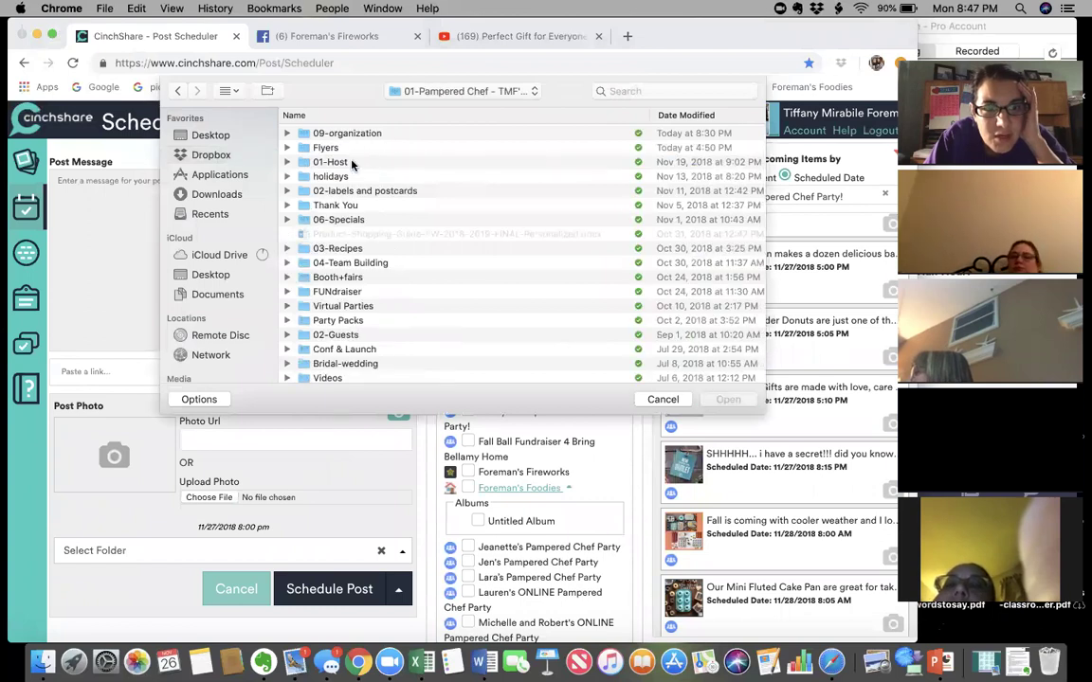
pyautogui.doubleClick(339, 220)
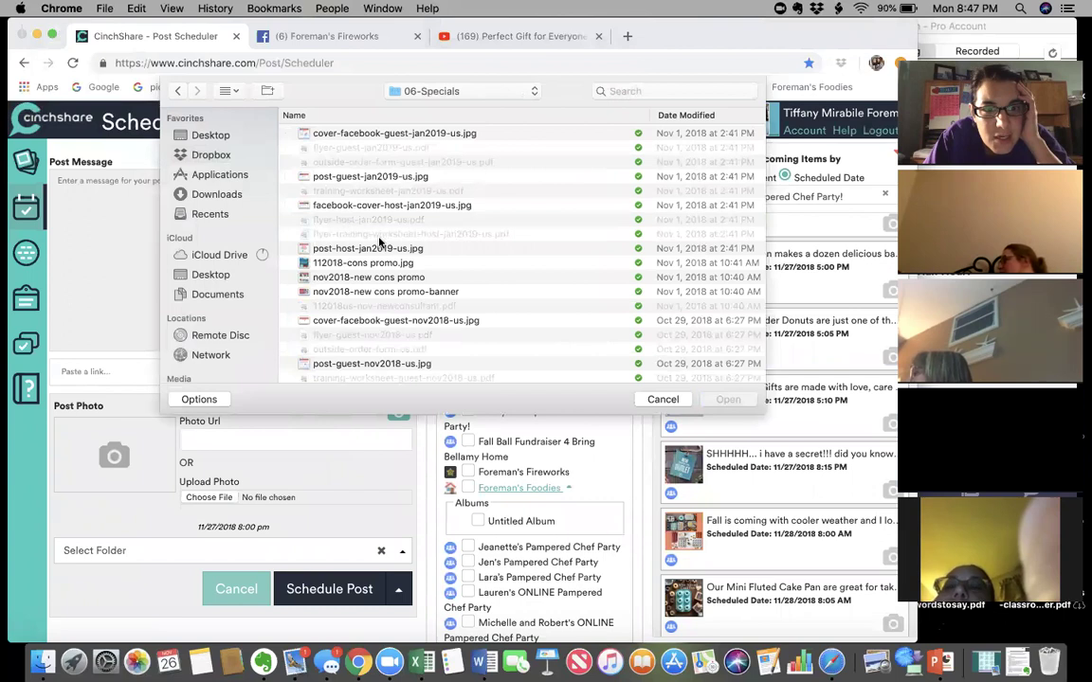
pyautogui.scroll(-5, 380, 243)
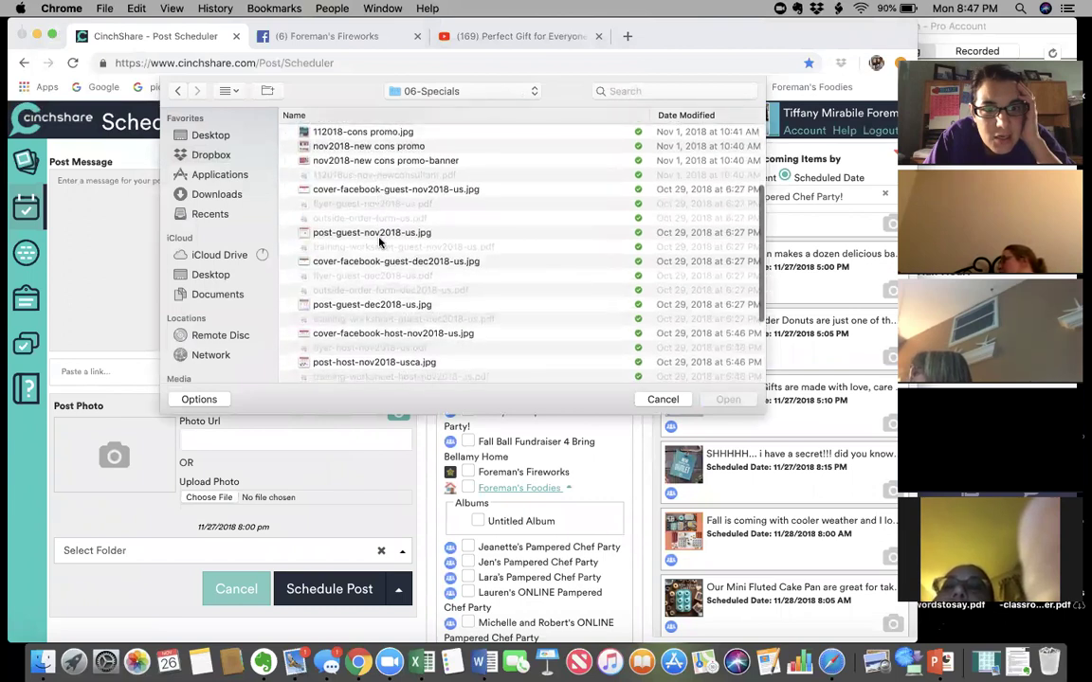
pyautogui.click(380, 236)
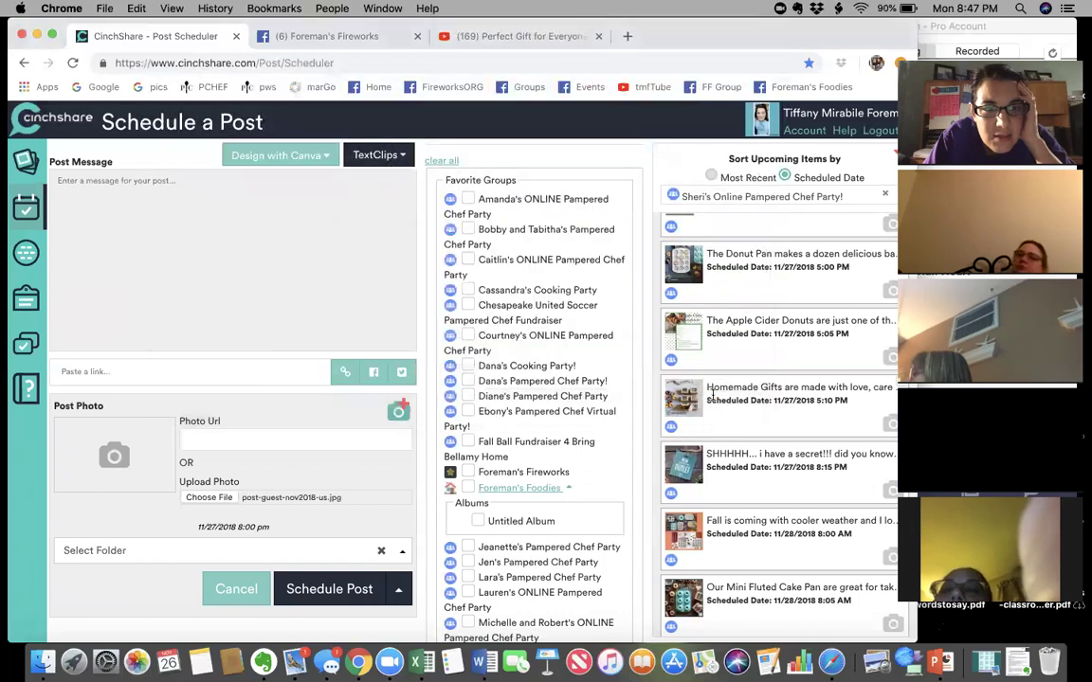
# Step: Enter "Check out this month's FREEBIE with a $75 order!" as the first line of the post message
pyautogui.click(142, 187)
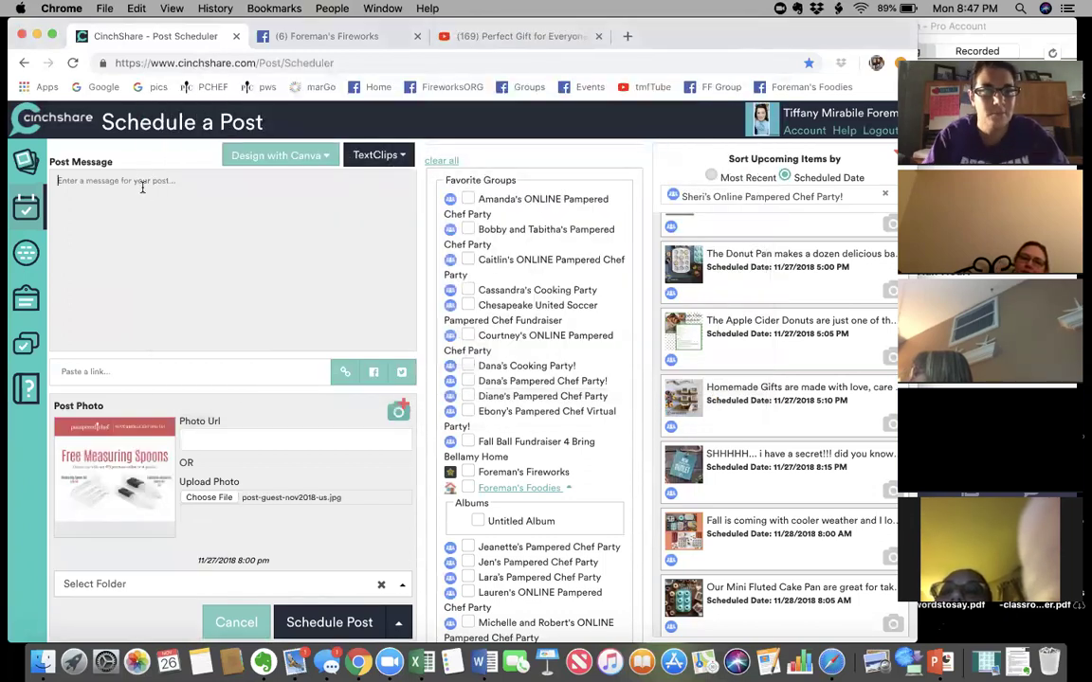
pyautogui.write('Check out thes')
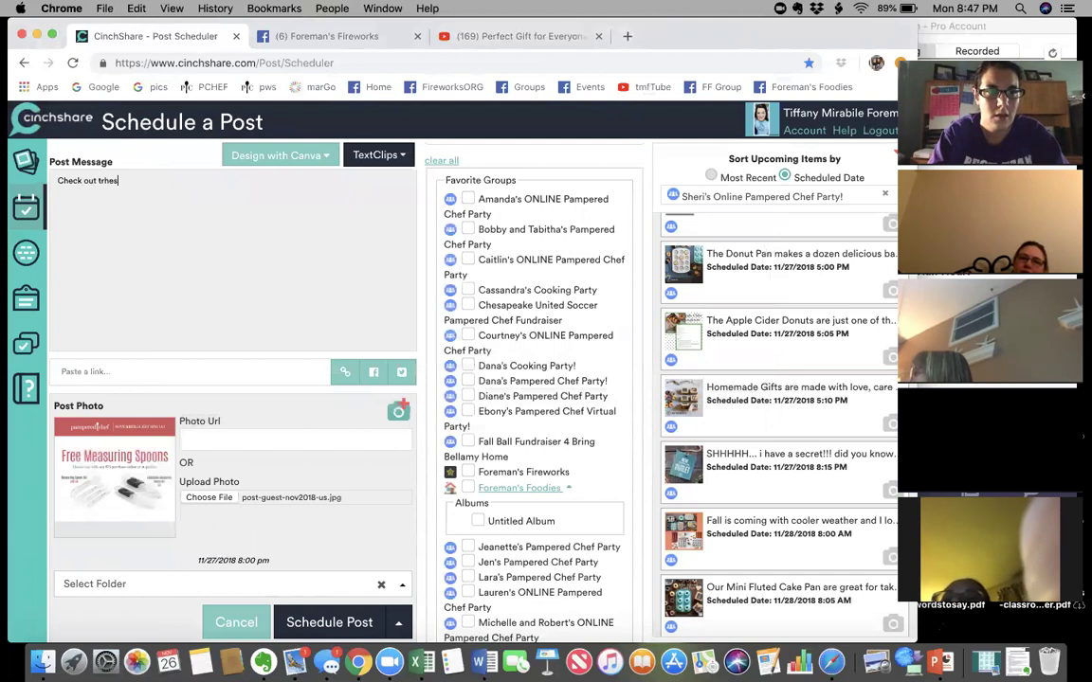
pyautogui.press('BackSpace')
pyautogui.press('BackSpace')
pyautogui.press('BackSpace')
pyautogui.press('BackSpace')
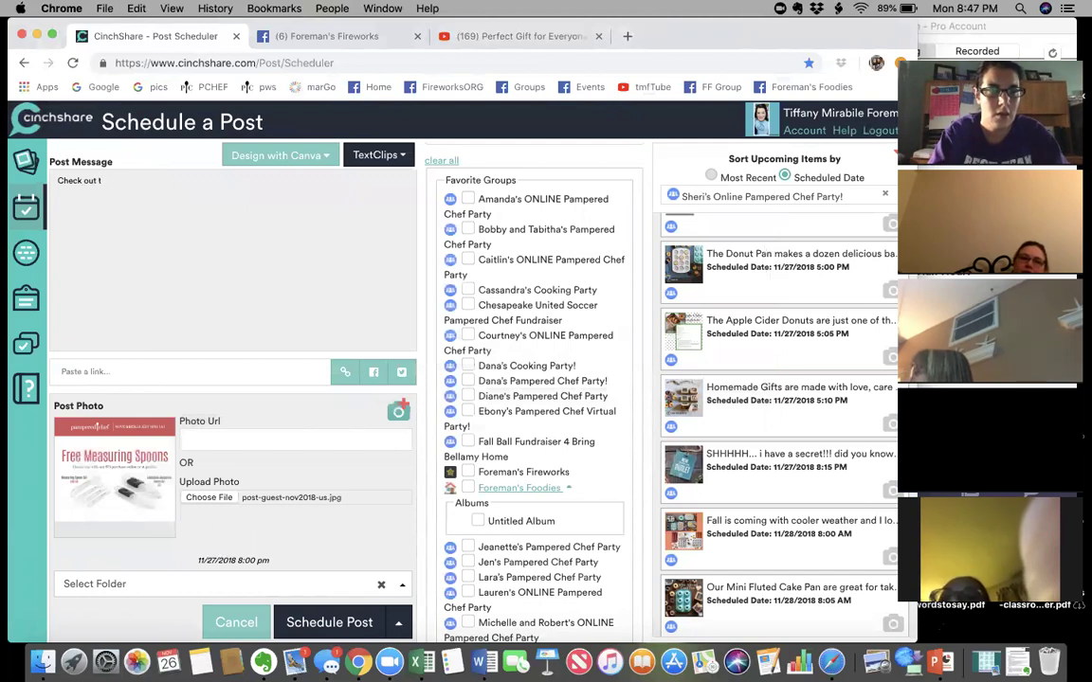
pyautogui.write("is month's FREEBIE ")
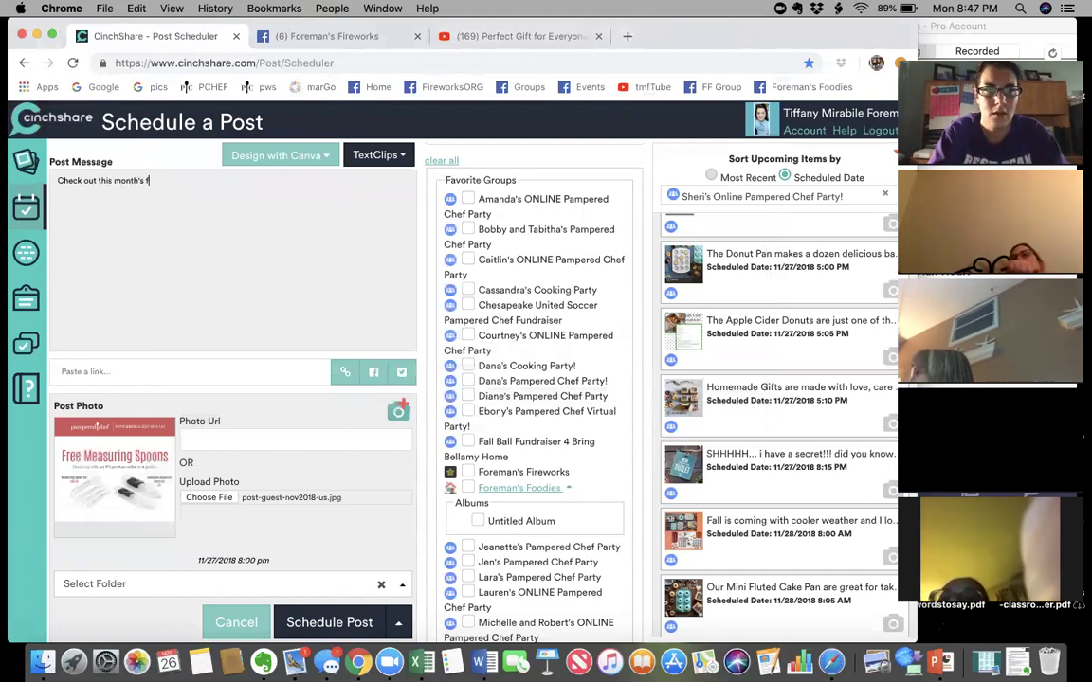
pyautogui.write('wi')
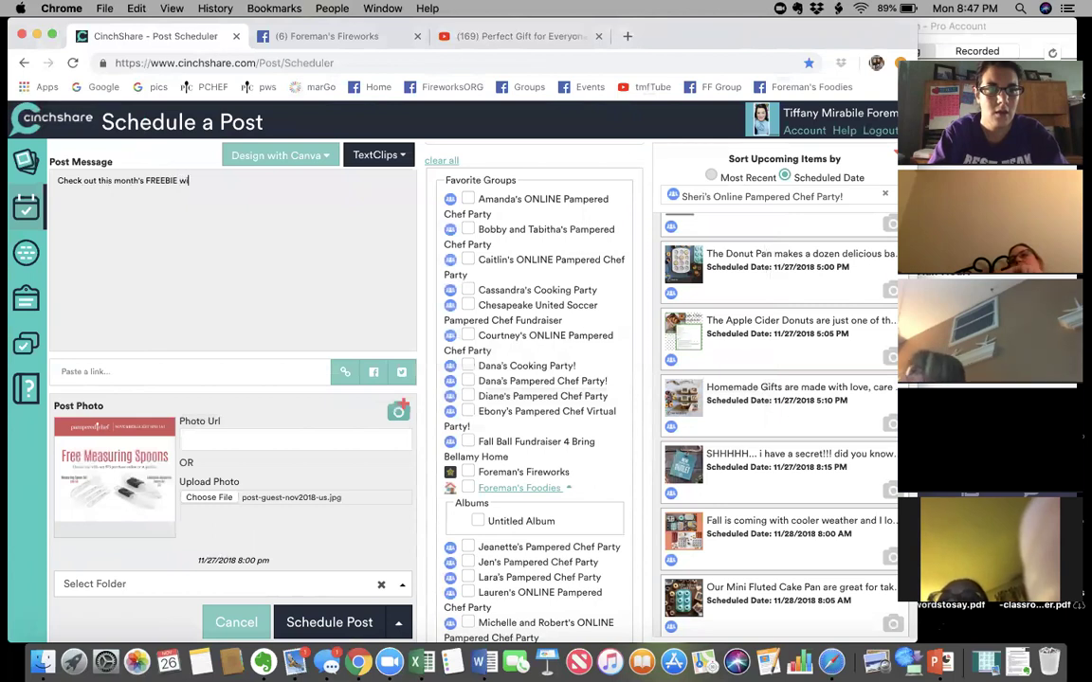
pyautogui.write('th a $75')
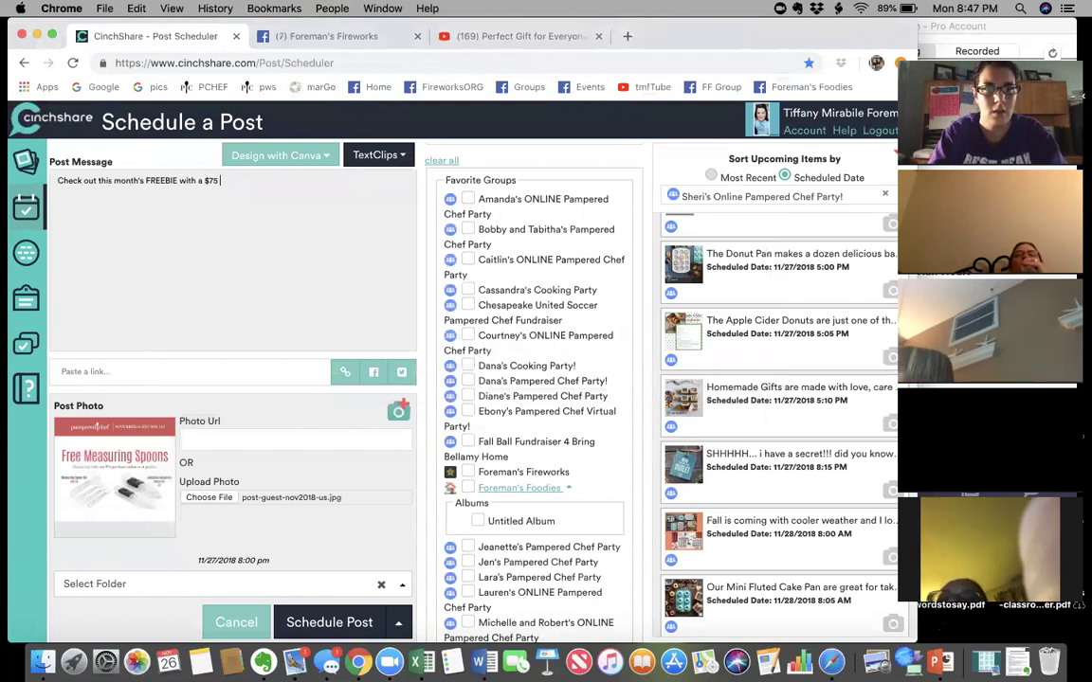
pyautogui.click(276, 154)
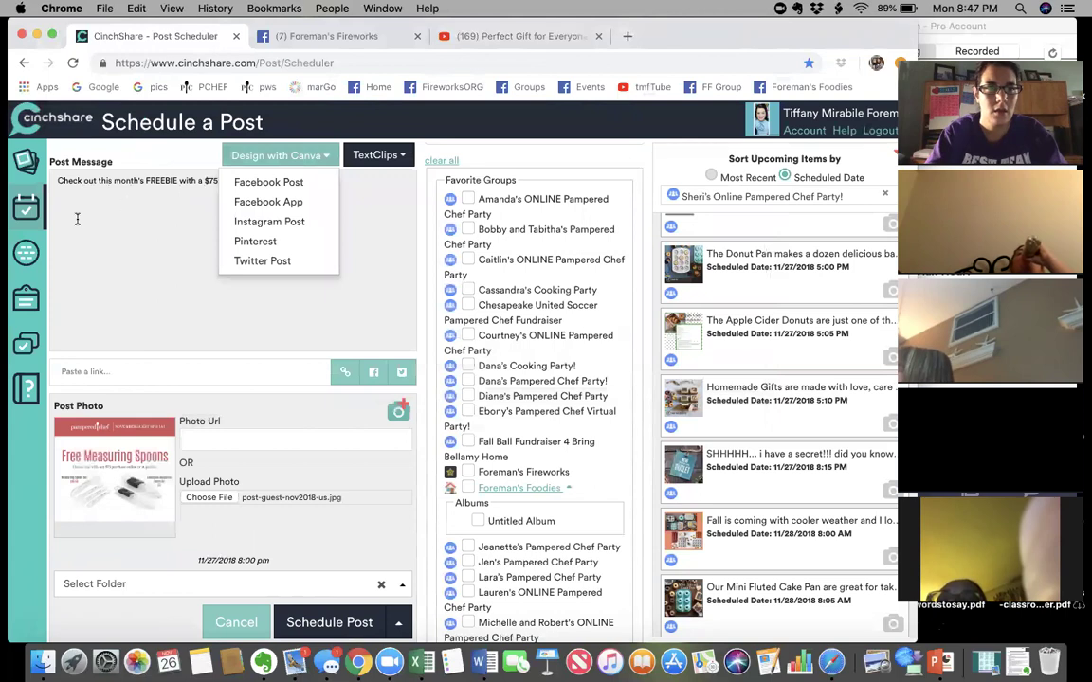
pyautogui.click(236, 197)
# Step: Add the second message line "Which set of spoons will you select?" to the post
pyautogui.write('Which ')
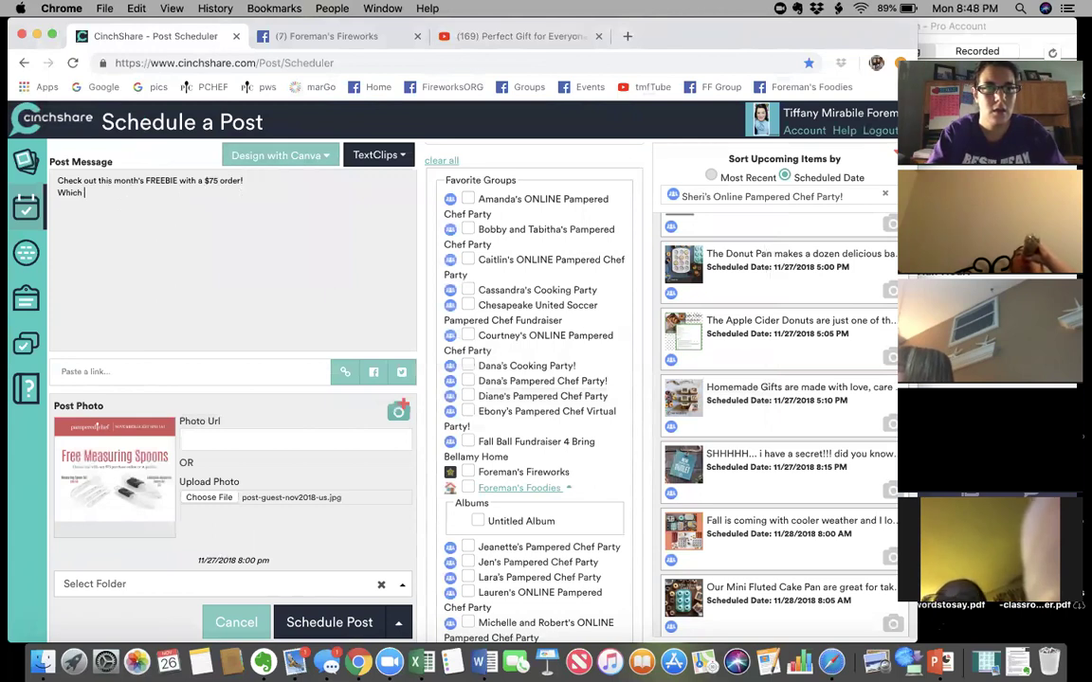
pyautogui.write('set of spoons will you select')
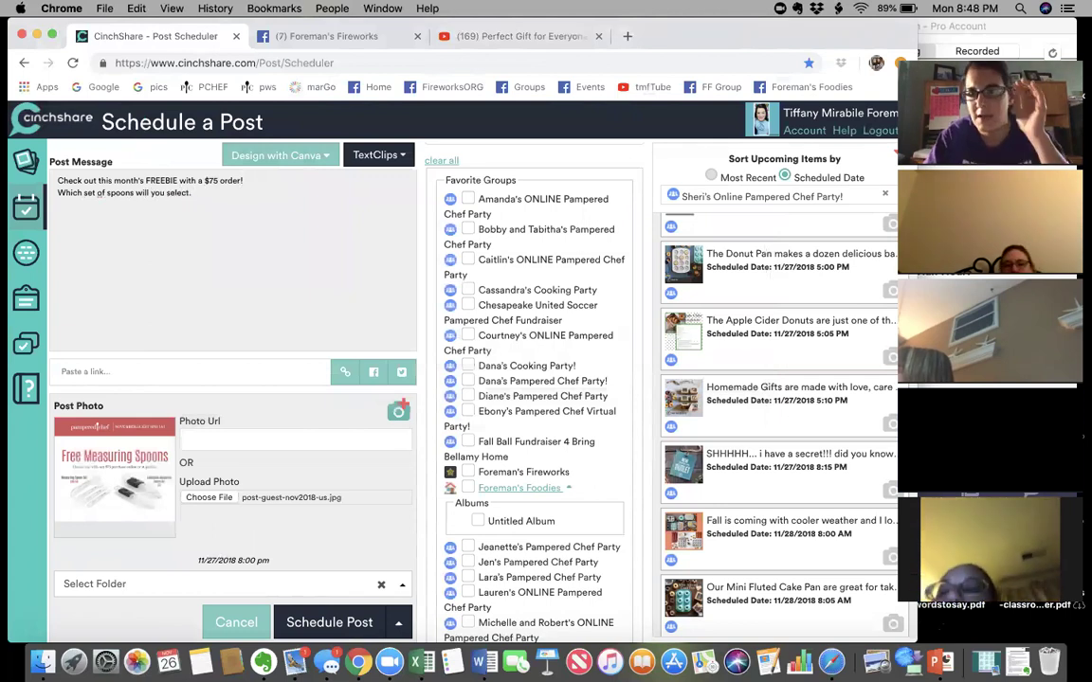
pyautogui.write('?')
pyautogui.press('super+space')
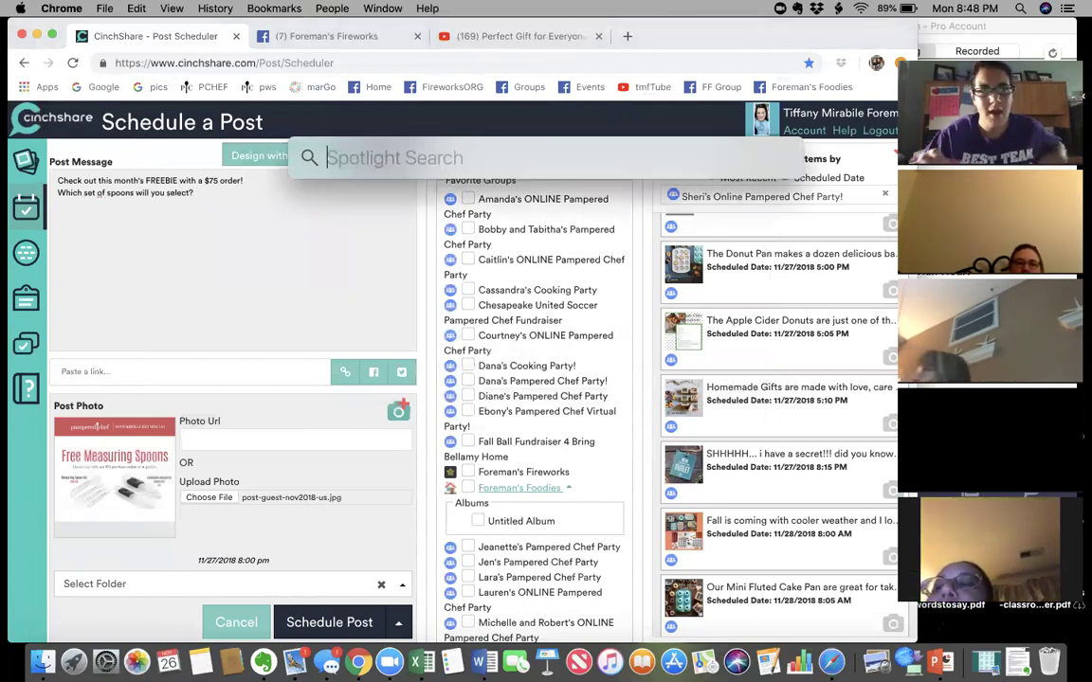
pyautogui.press('Escape')
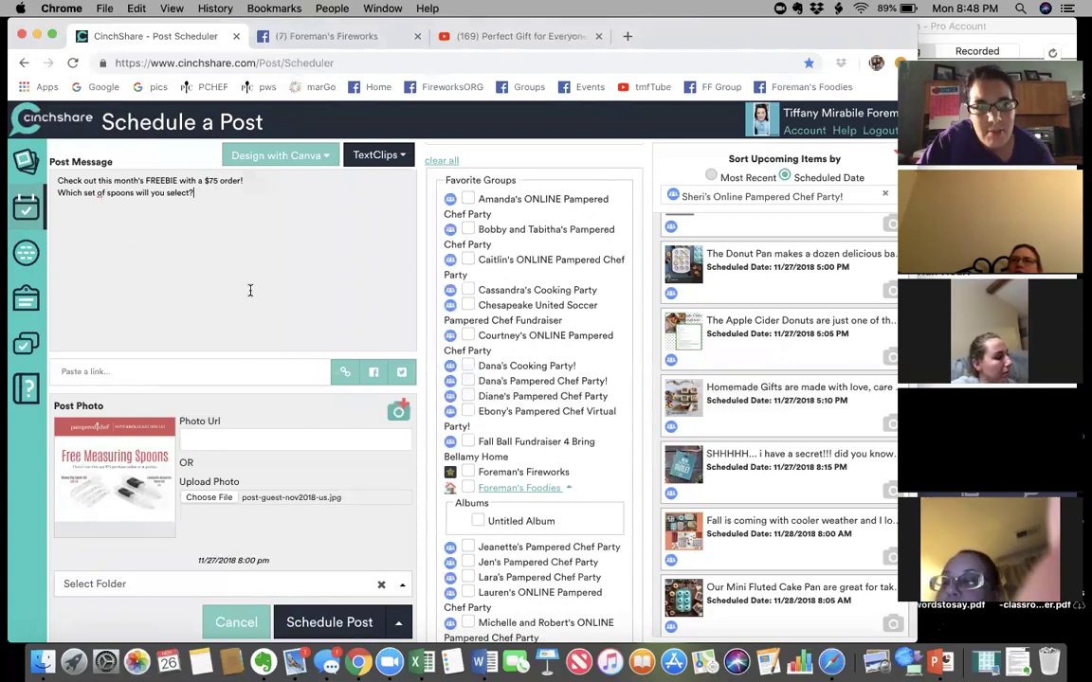
# Step: Review the edited post's date, time and selected group, and schedule it for 11/27/2018 8:00 pm to the host's Online Pampered Chef Party group
pyautogui.scroll(-1, 299, 324)
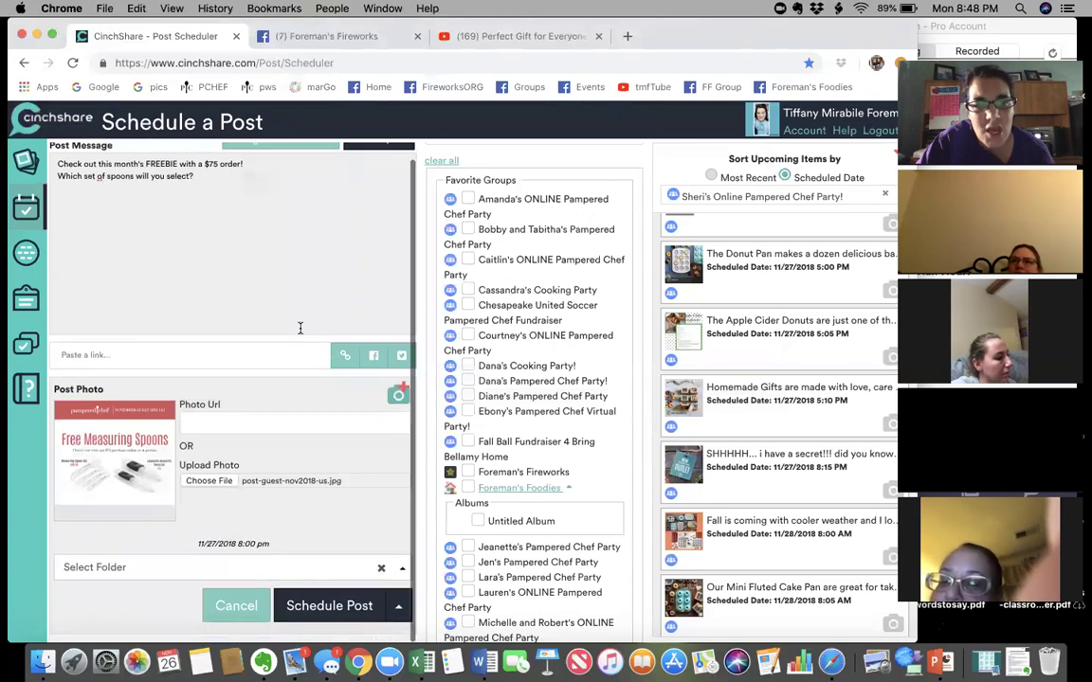
pyautogui.scroll(3, 497, 318)
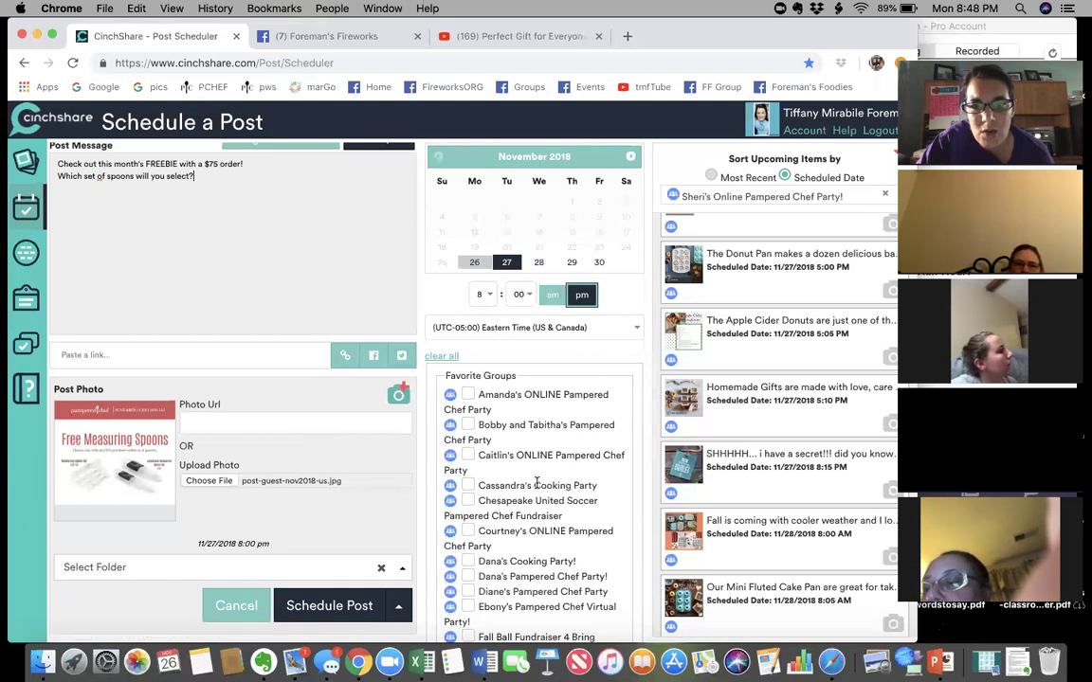
pyautogui.scroll(-10, 536, 485)
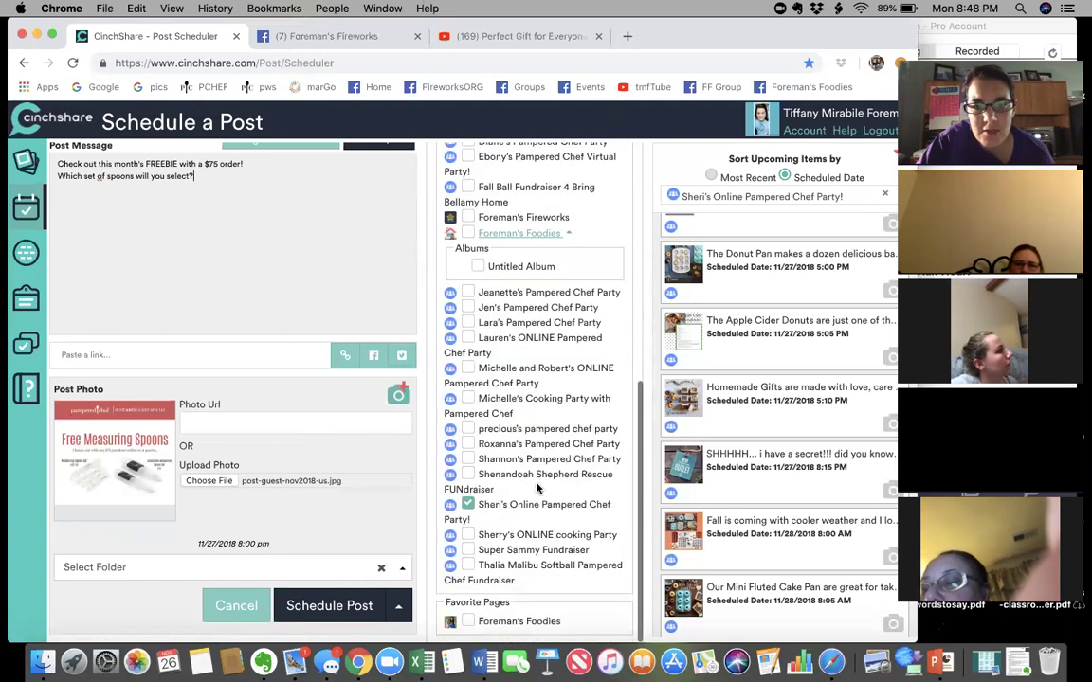
pyautogui.click(331, 606)
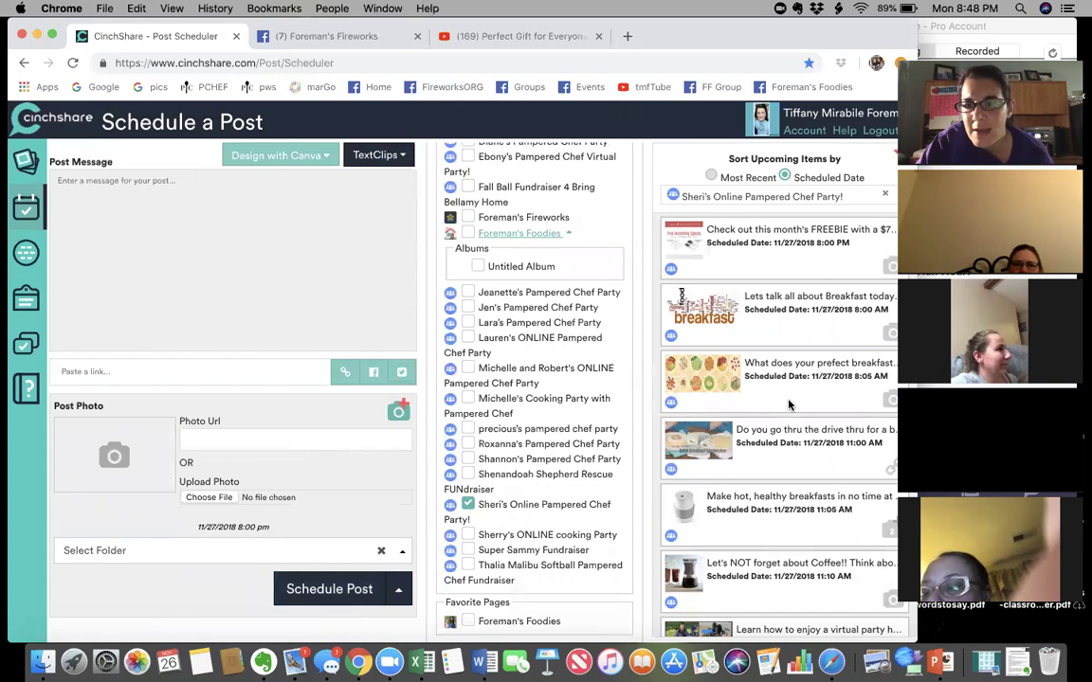
# Step: Sort the upcoming items by most recent, switch back to scheduled date, and review the group's list through its last posts
pyautogui.click(711, 177)
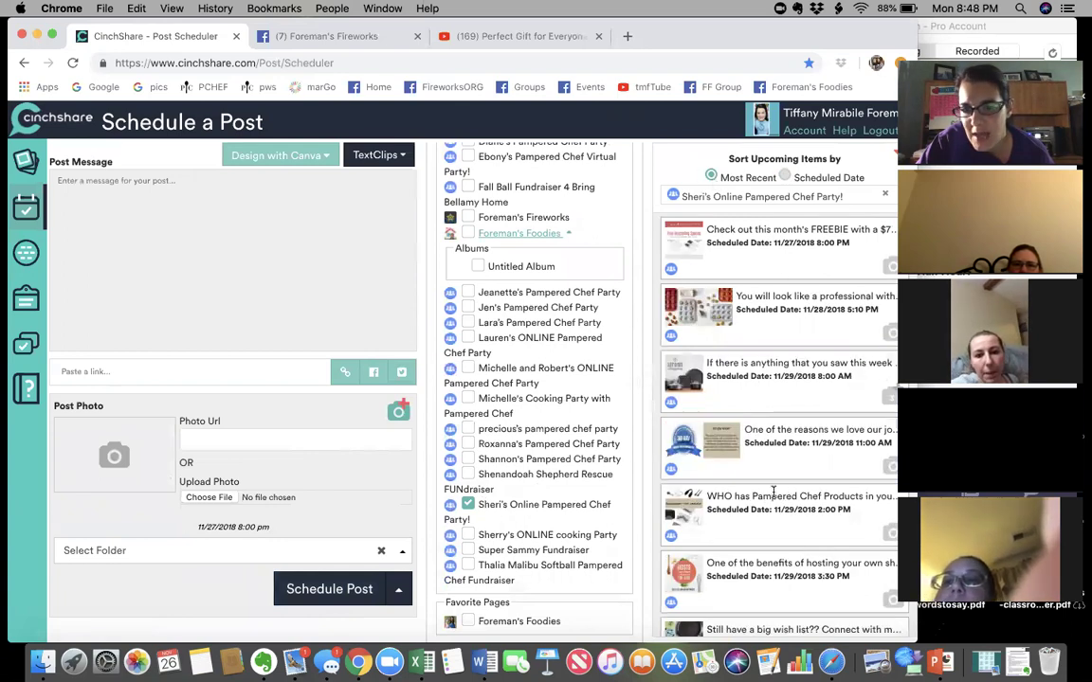
pyautogui.click(786, 177)
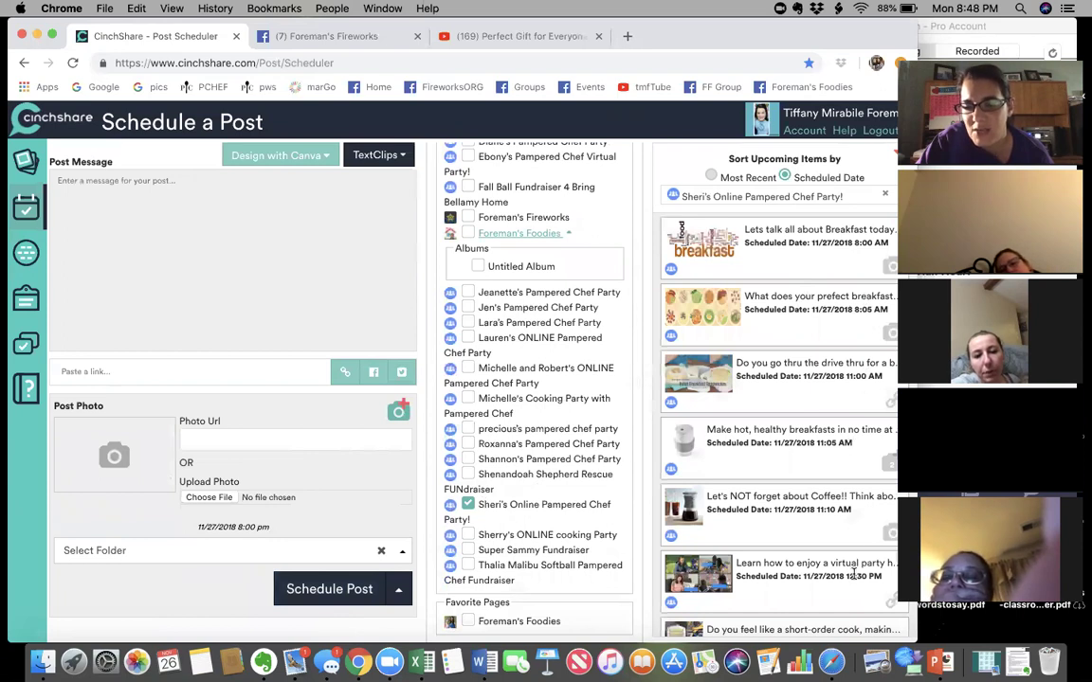
pyautogui.scroll(-15, 853, 575)
pyautogui.scroll(-15, 853, 579)
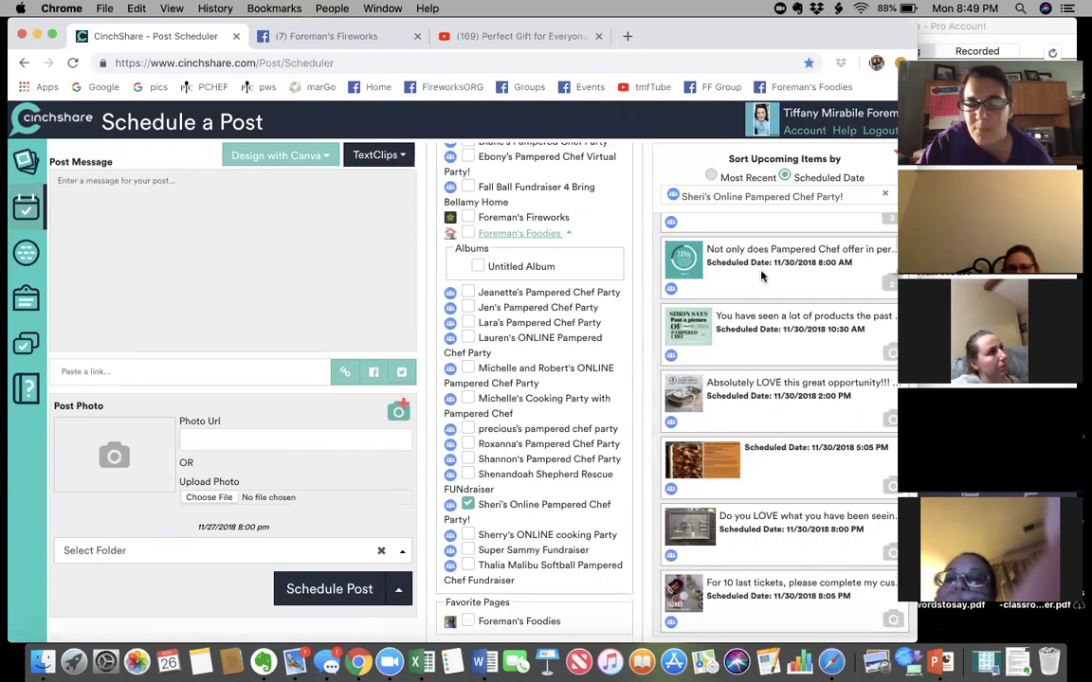
# Step: Return to the earliest upcoming group post and view the My Networks, My TextClips, Manage Posts and User Guide pages
pyautogui.scroll(20, 761, 276)
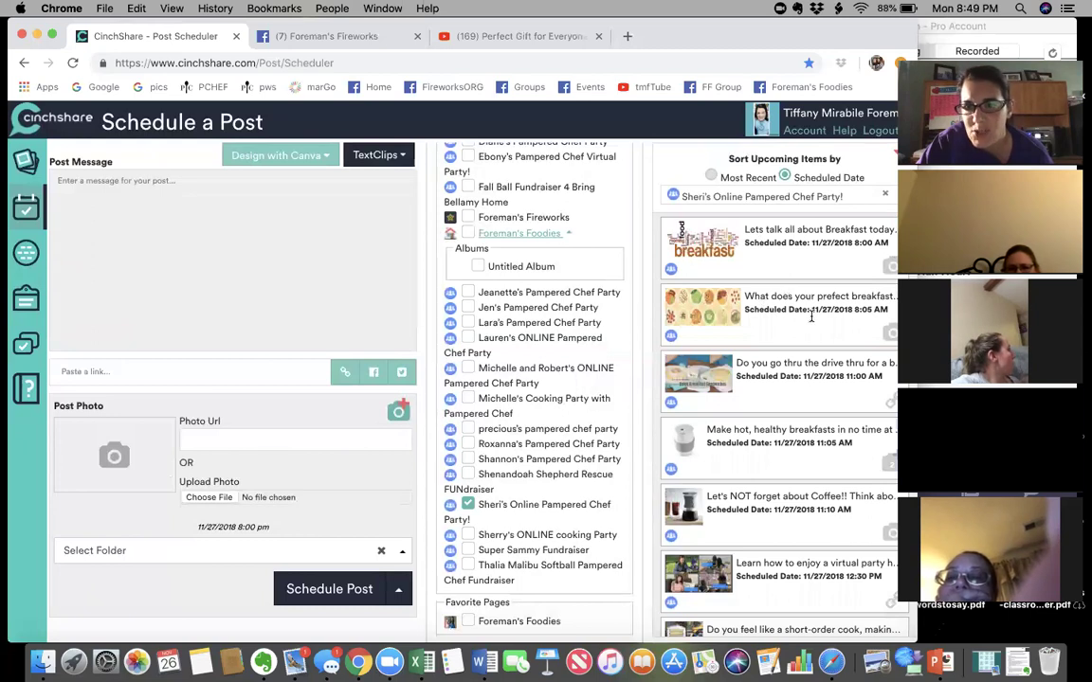
pyautogui.click(31, 257)
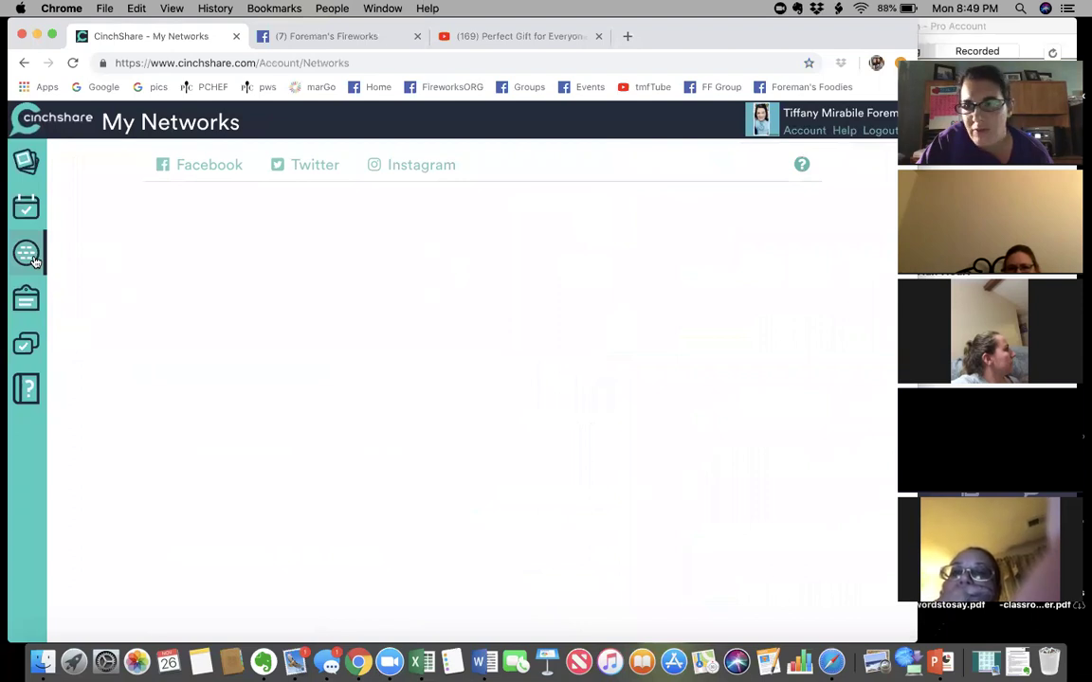
pyautogui.click(26, 300)
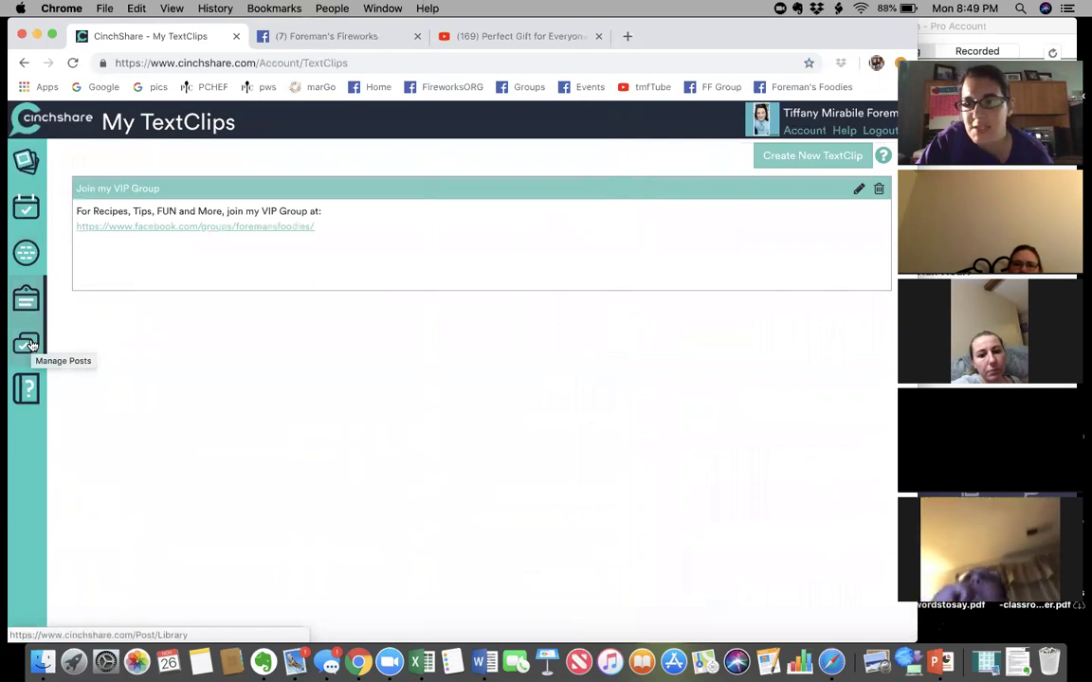
pyautogui.click(30, 345)
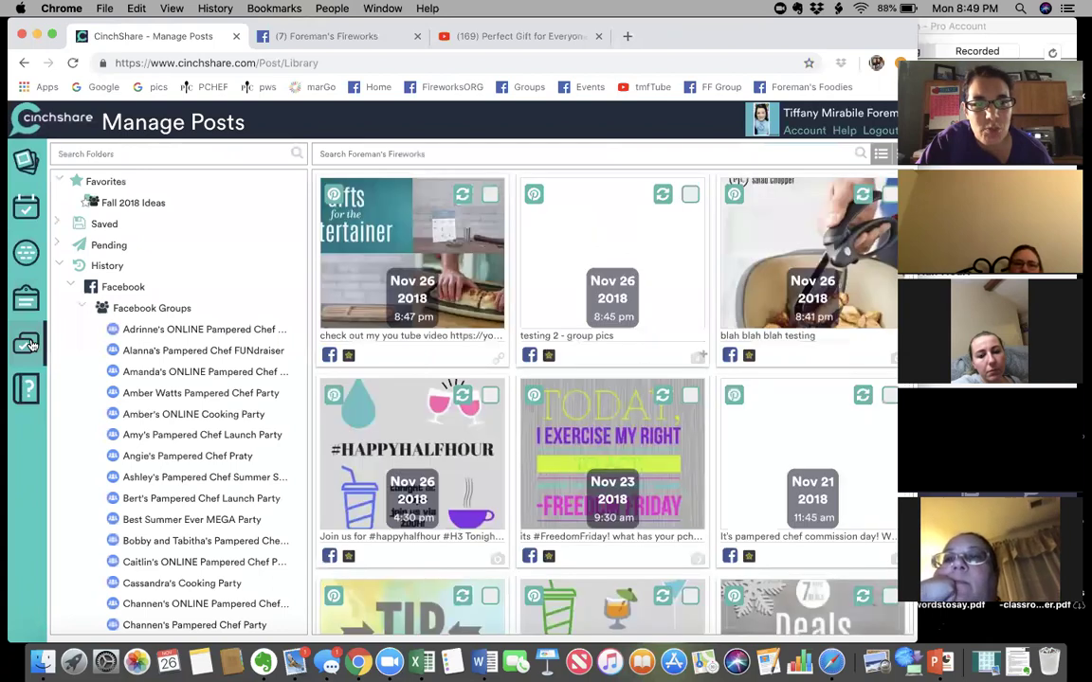
pyautogui.click(29, 388)
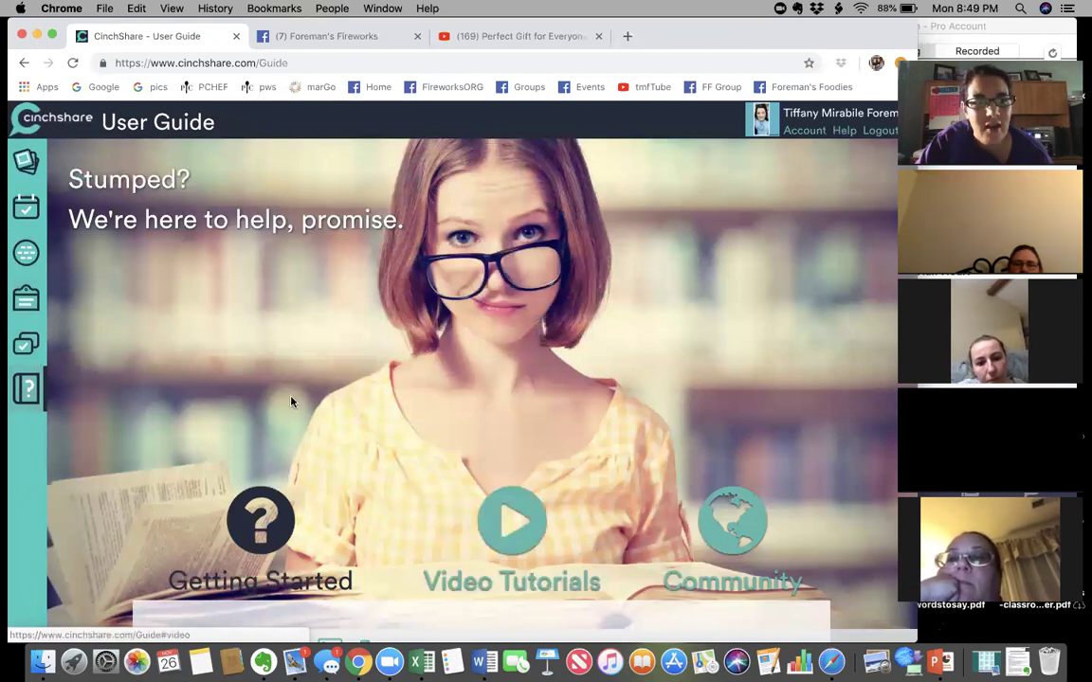
# Step: View the Saved posts under Manage Posts, the Content Library, and the Save alternative to scheduling a post
pyautogui.click(26, 345)
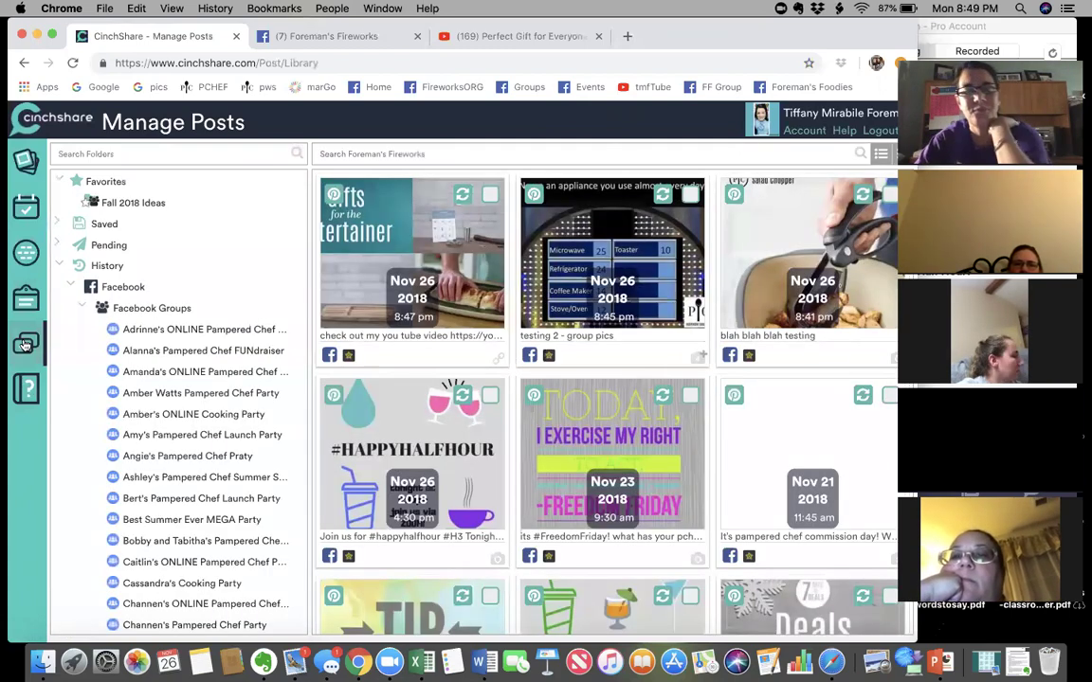
pyautogui.click(98, 224)
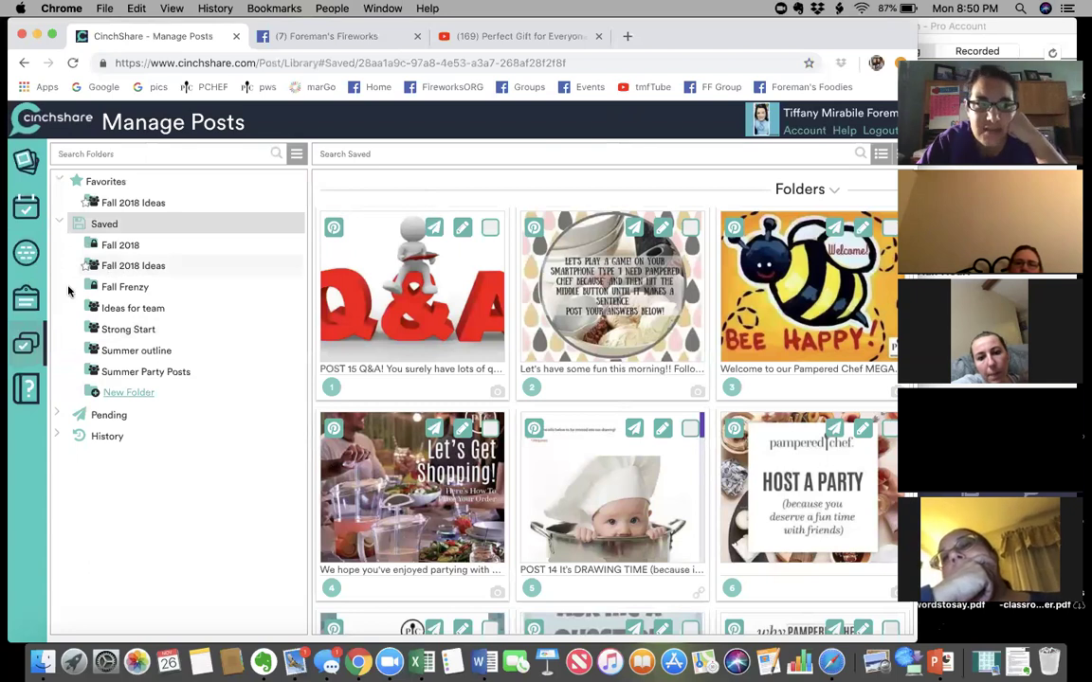
pyautogui.click(28, 166)
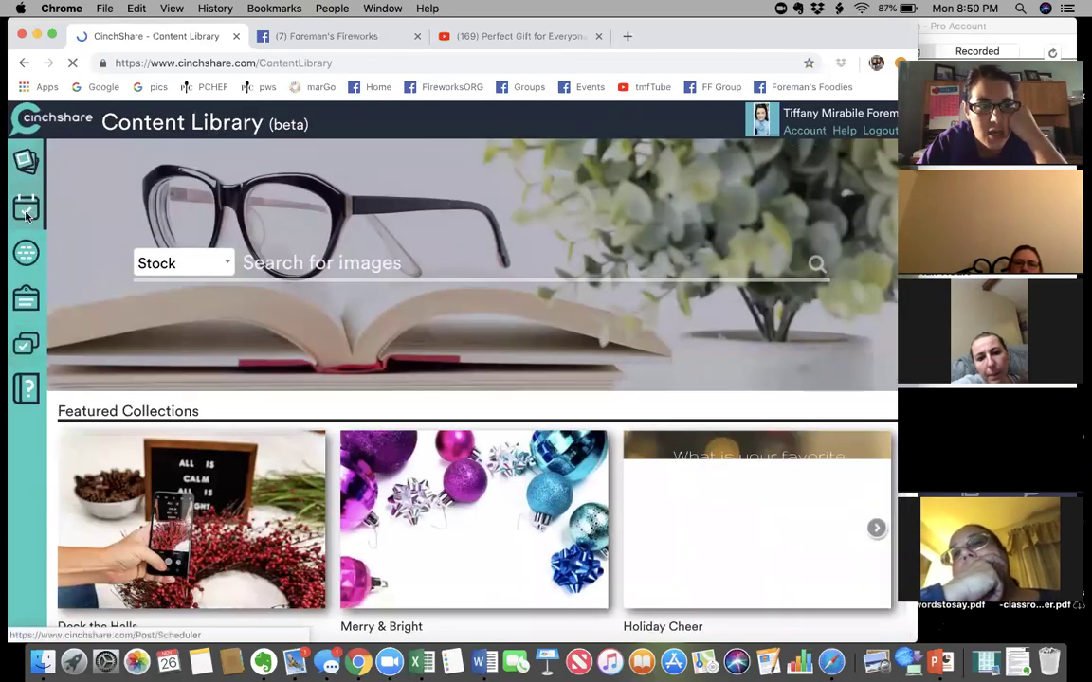
pyautogui.click(26, 216)
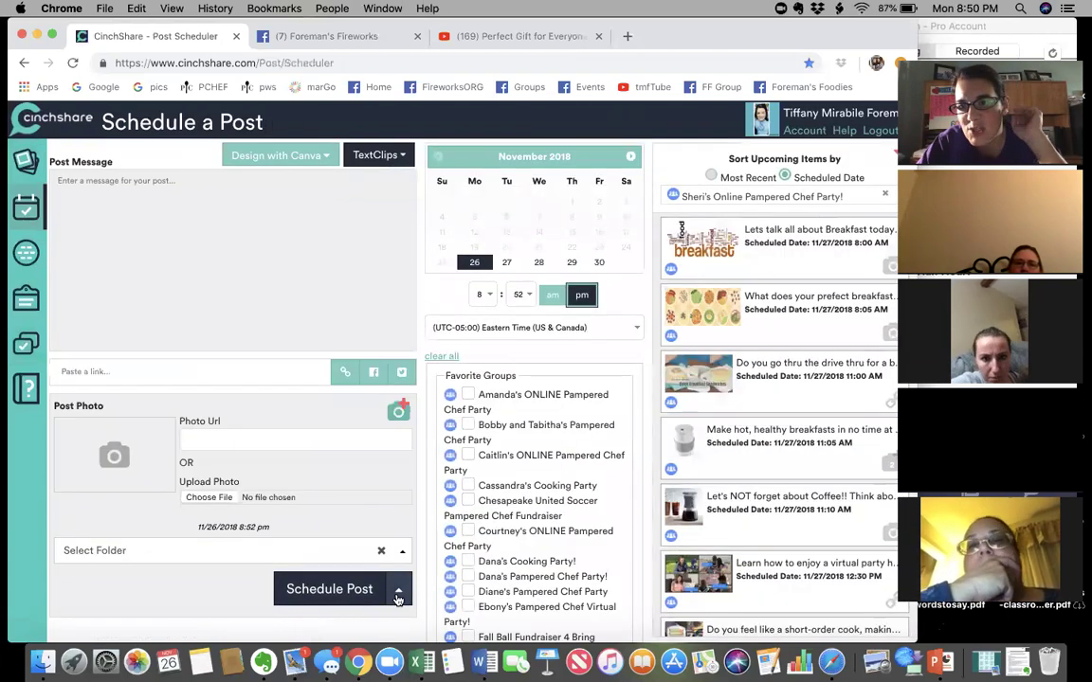
pyautogui.click(398, 592)
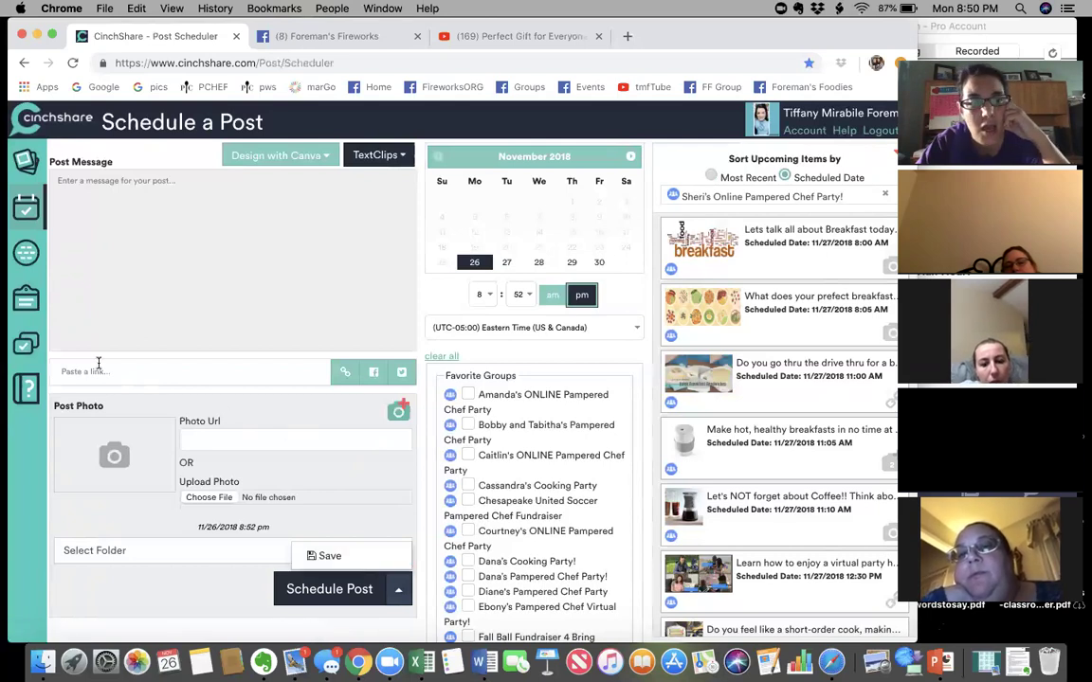
# Step: View the pending Facebook Groups posts under Manage Posts, collapsing the Saved and Pending folders
pyautogui.click(26, 347)
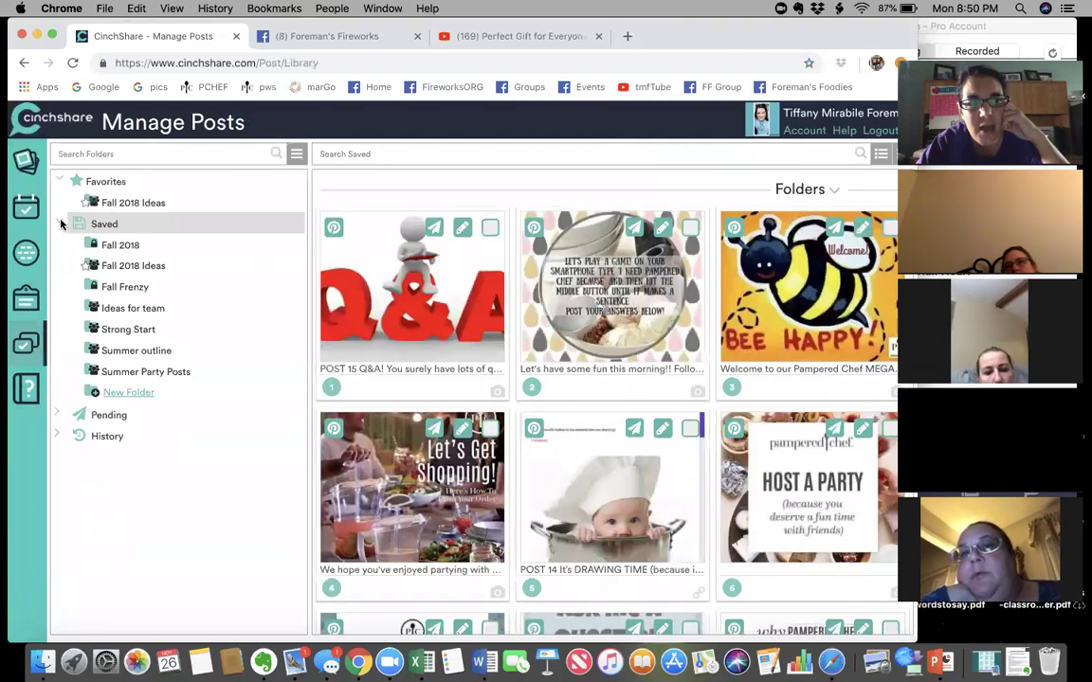
pyautogui.click(56, 224)
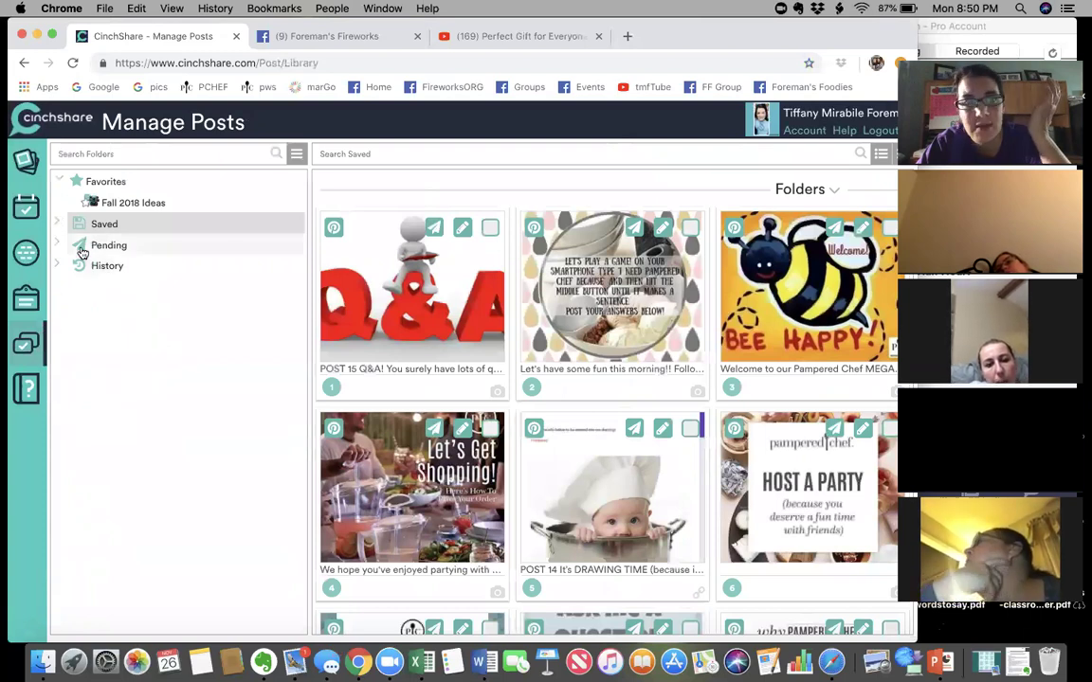
pyautogui.click(95, 247)
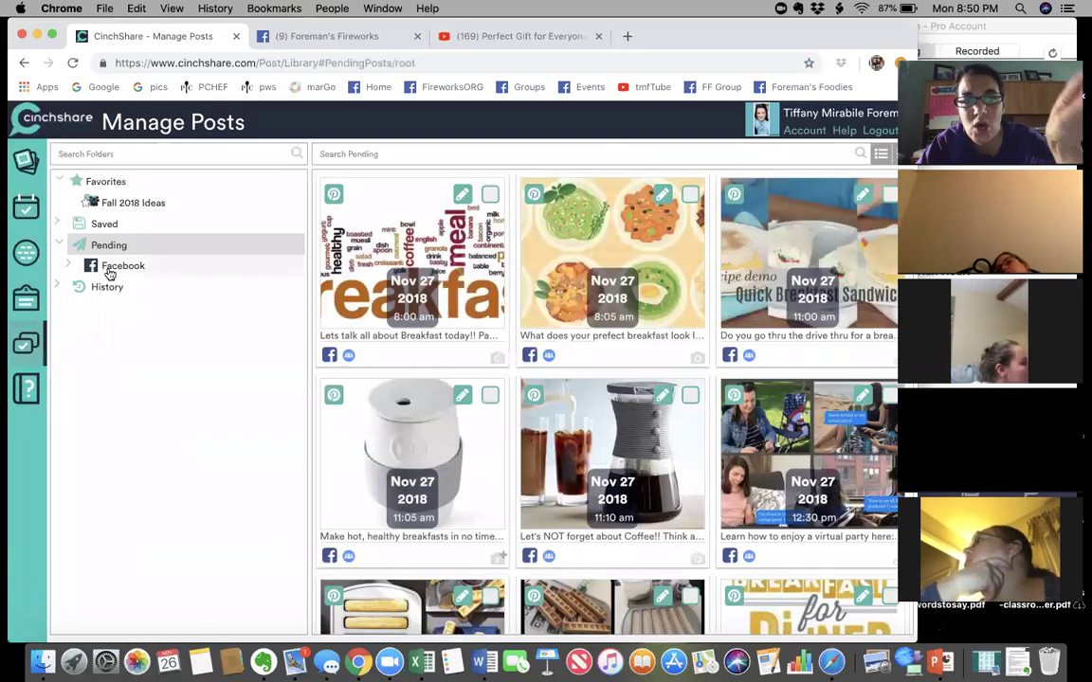
pyautogui.click(111, 268)
pyautogui.click(123, 288)
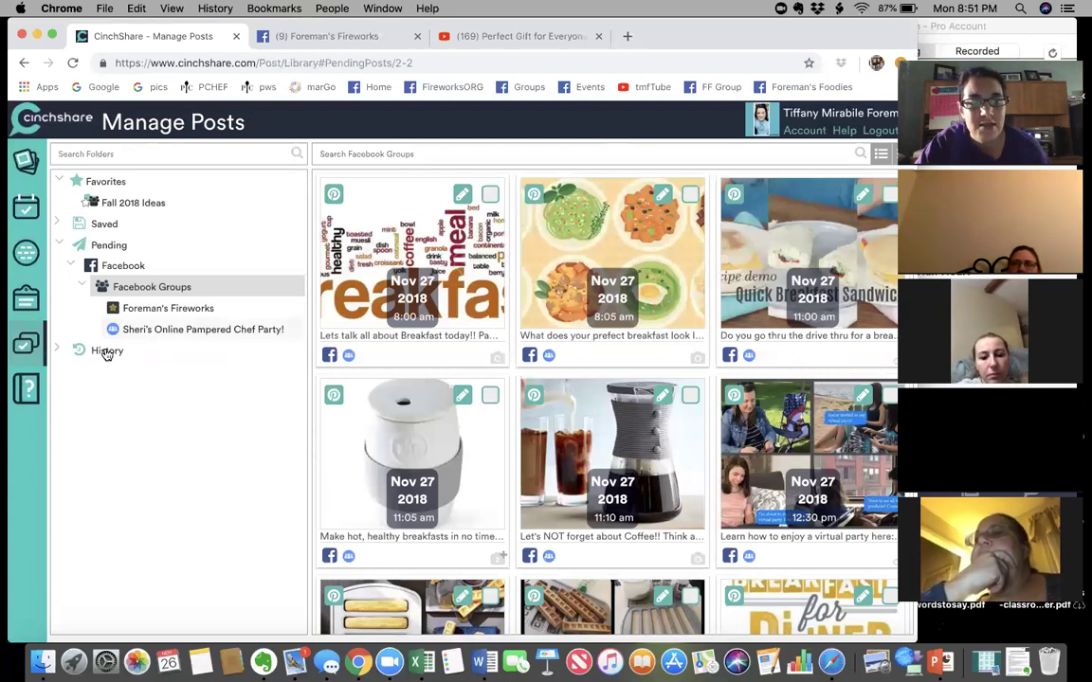
pyautogui.click(60, 248)
# Step: Open the Facebook Groups post history and look through the whole list of past groups
pyautogui.click(93, 268)
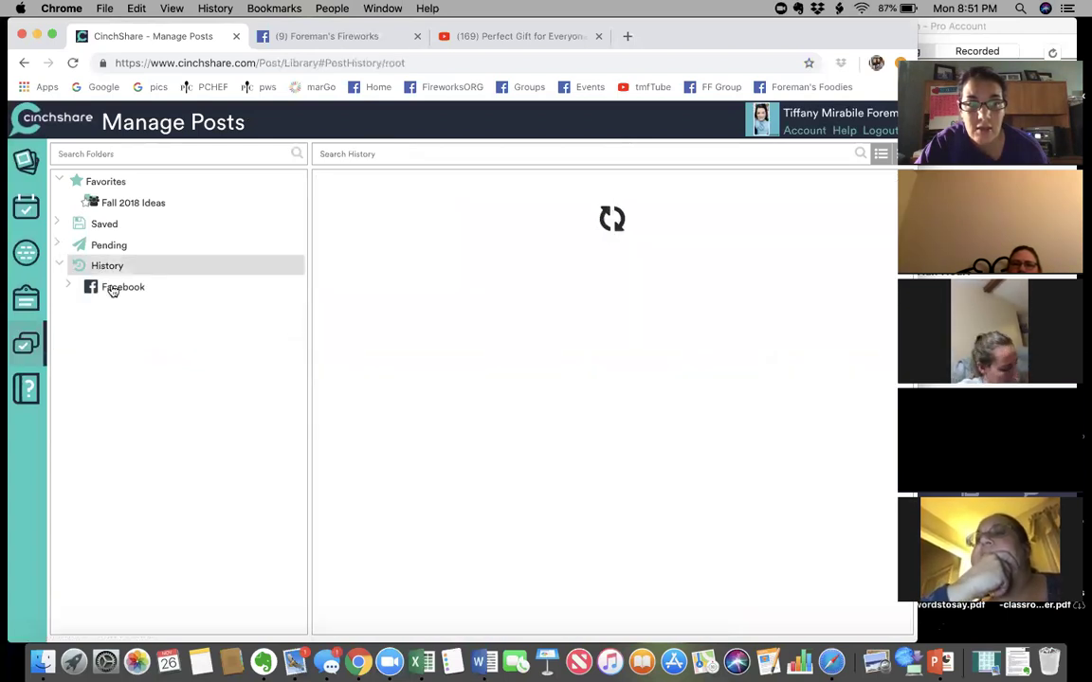
pyautogui.click(113, 288)
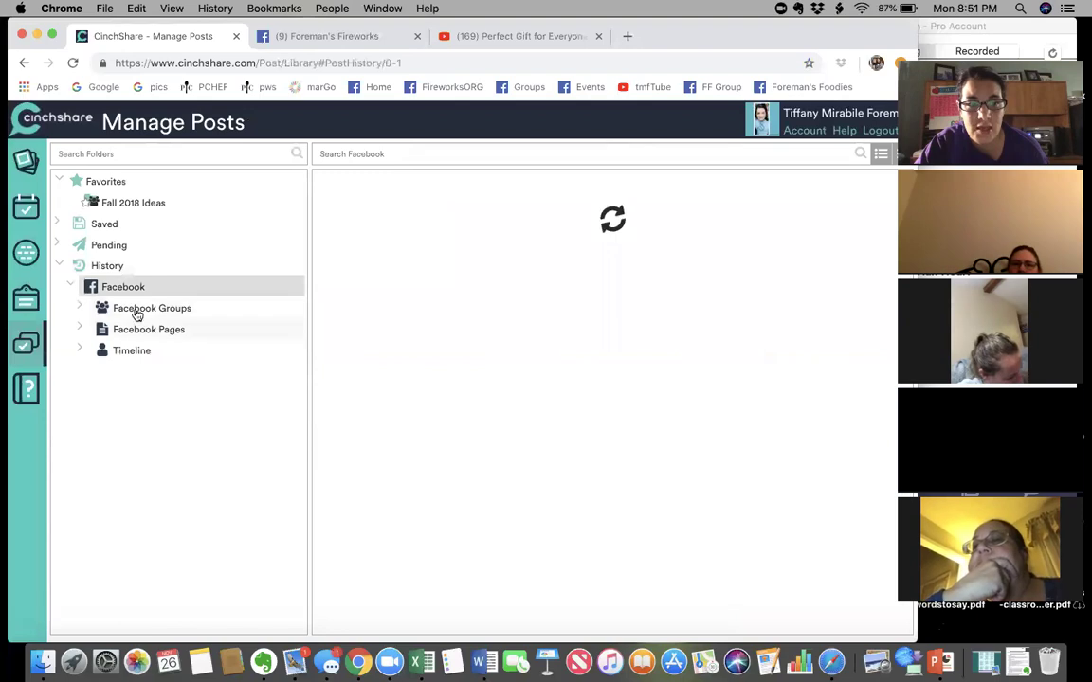
pyautogui.click(137, 310)
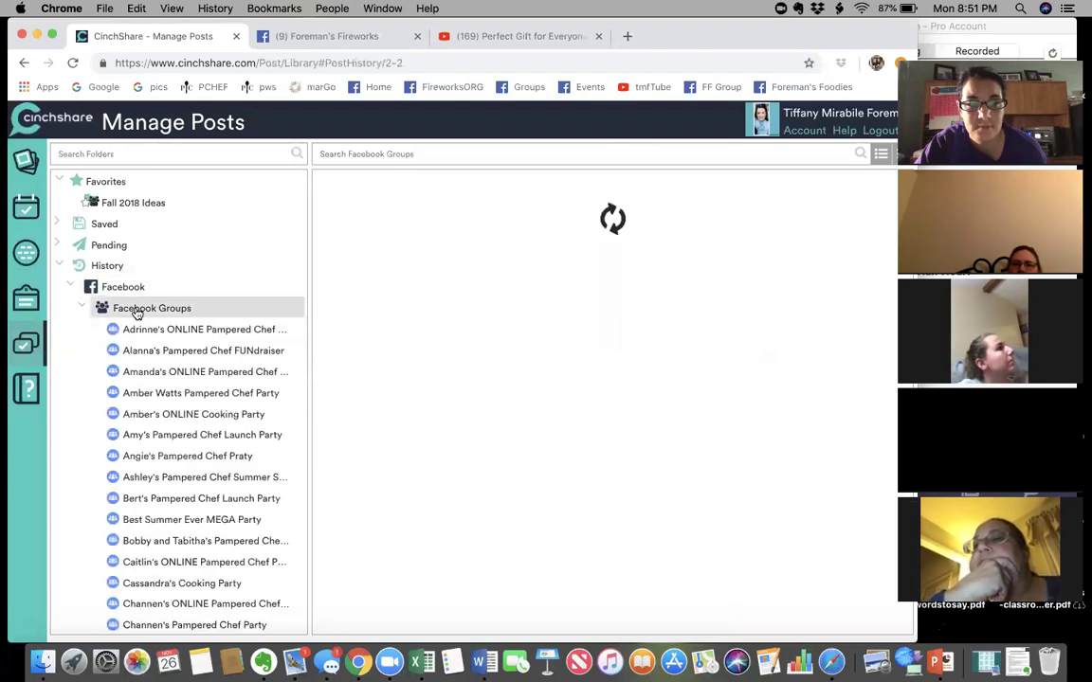
pyautogui.scroll(-10, 204, 512)
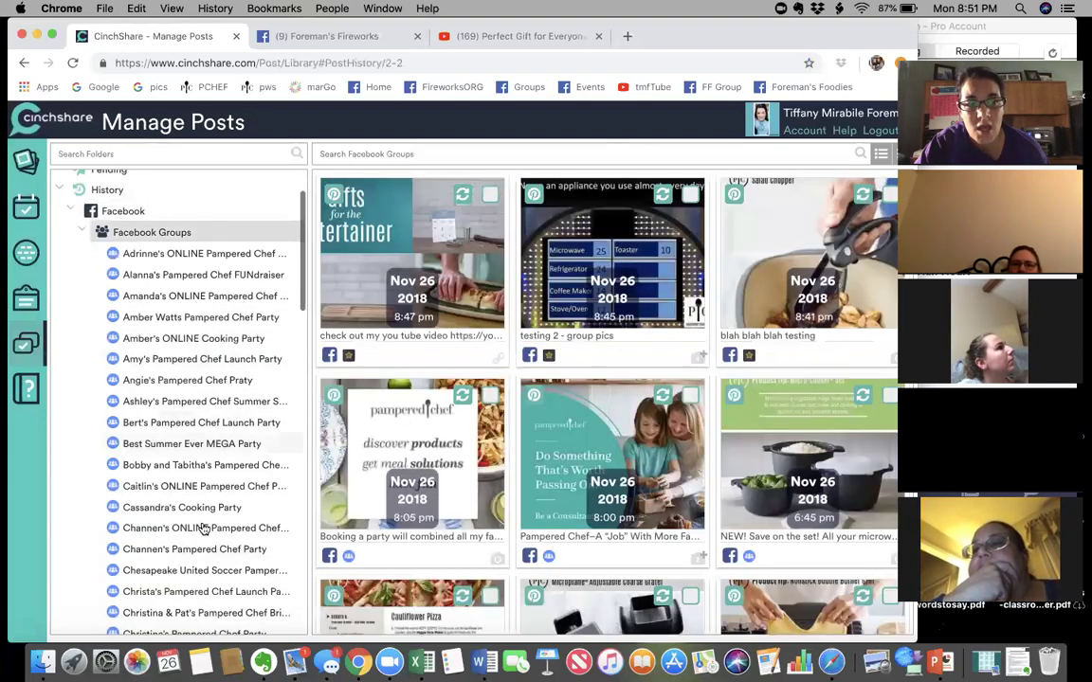
pyautogui.scroll(-10, 204, 529)
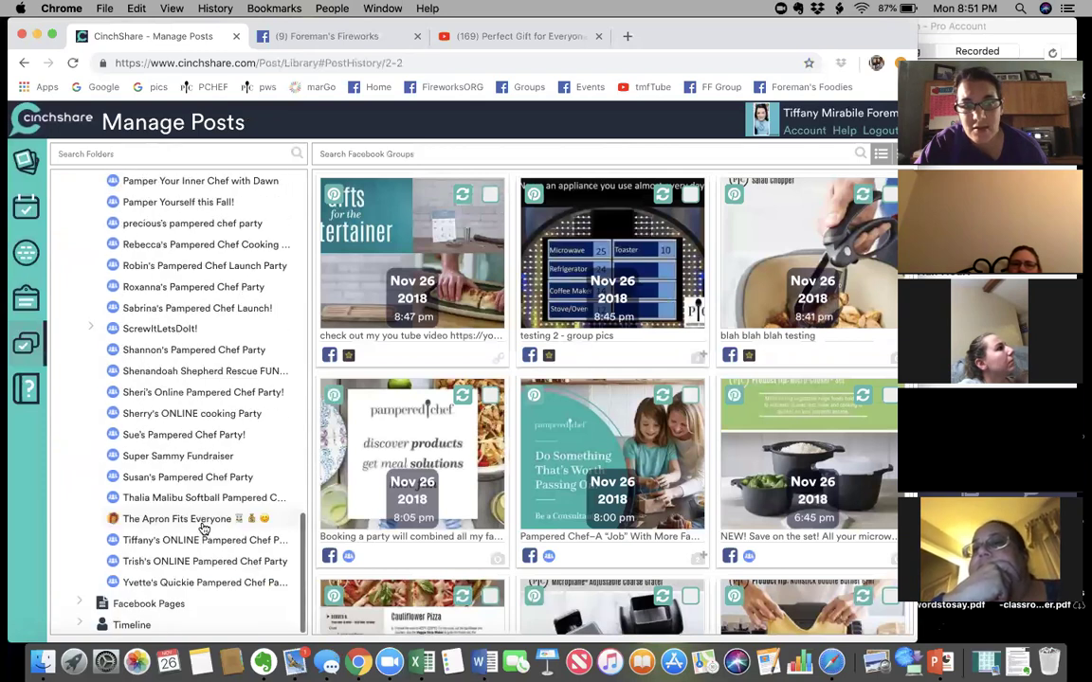
pyautogui.scroll(20, 204, 529)
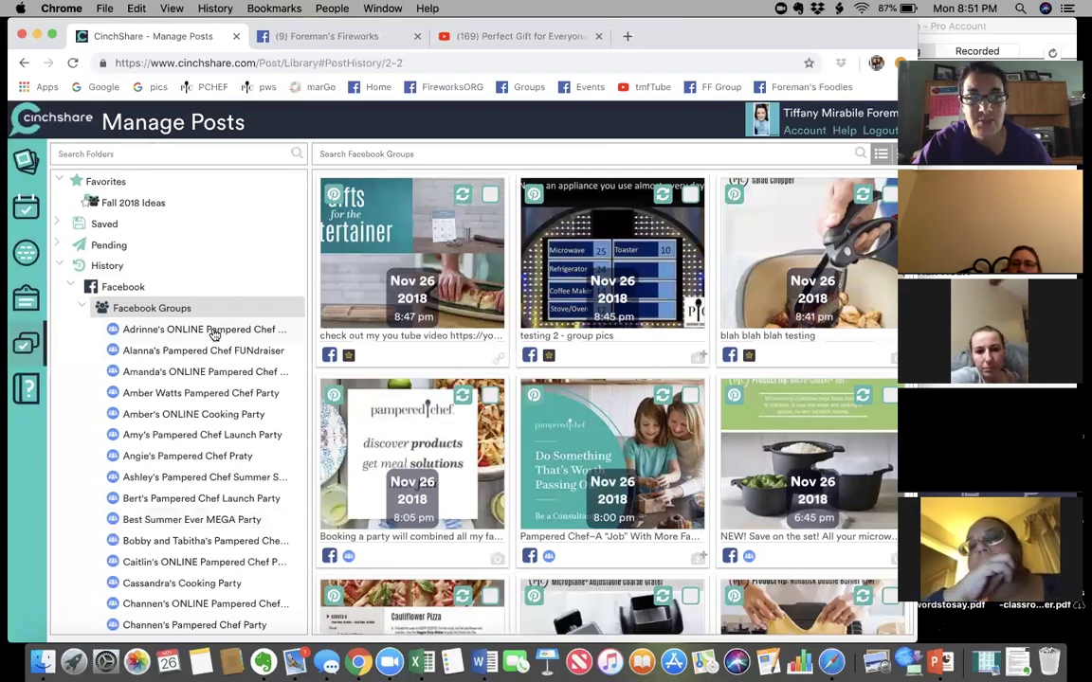
# Step: View the past posts of a couple's Pampered Chef Party group and of a Pampered Chef FUNdraiser group
pyautogui.click(203, 541)
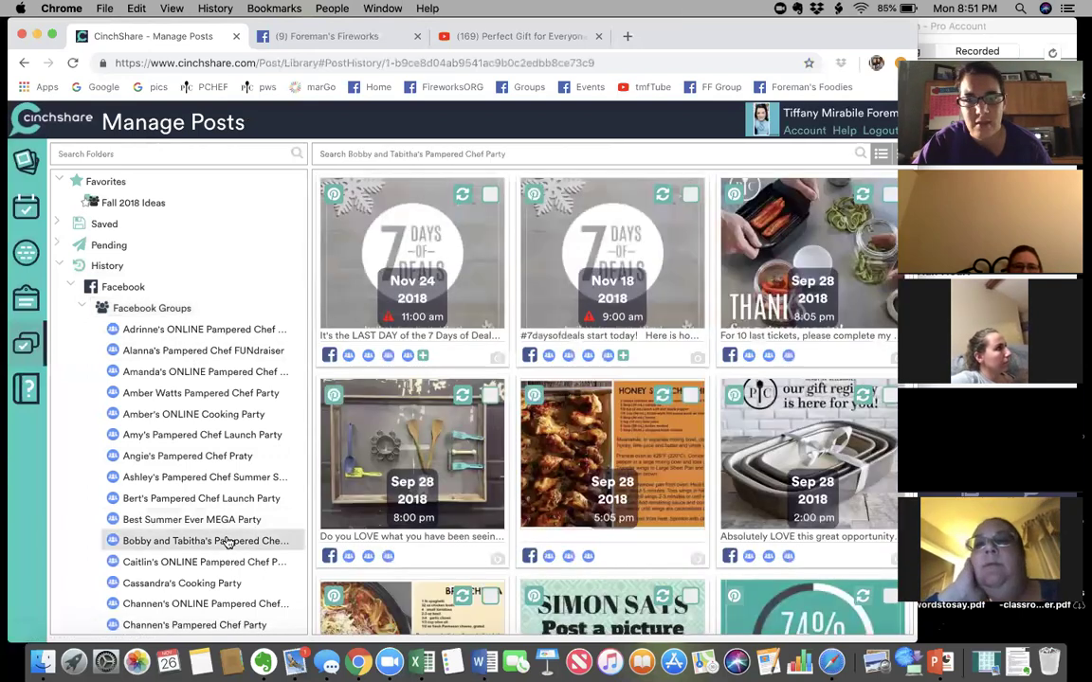
pyautogui.scroll(-1, 214, 512)
pyautogui.scroll(1, 214, 512)
pyautogui.click(204, 351)
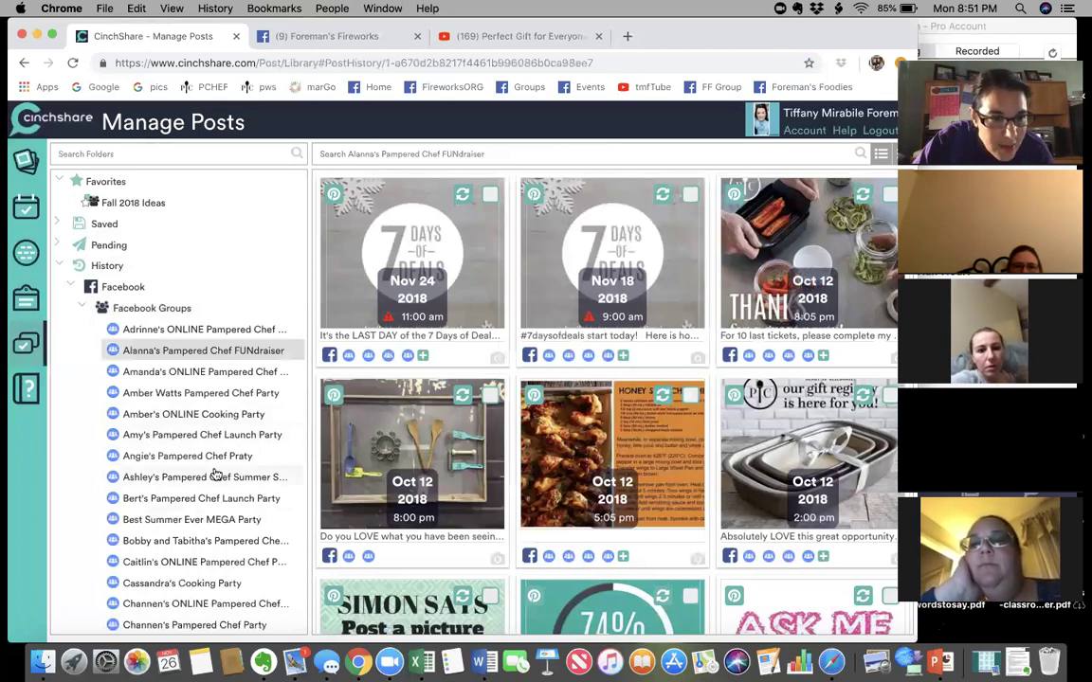
# Step: Open the history of the ONLINE Pampered Chef party group listed above Dana's Cooking Party! and review its posts back to Oct 6, 2018
pyautogui.scroll(-3, 217, 473)
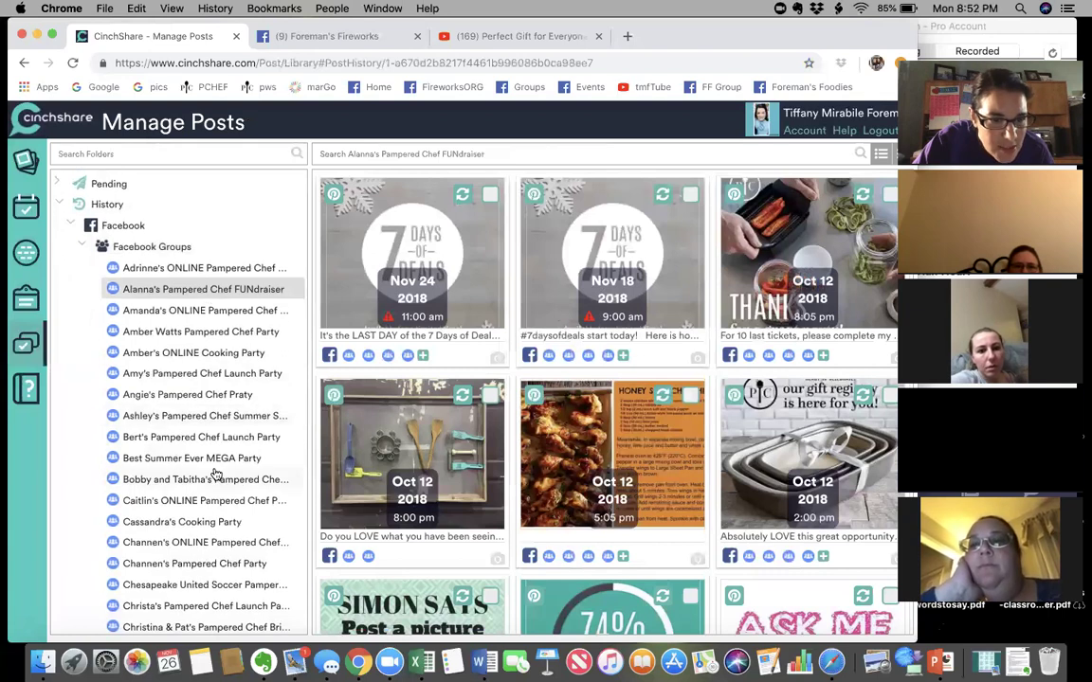
pyautogui.scroll(-5, 216, 473)
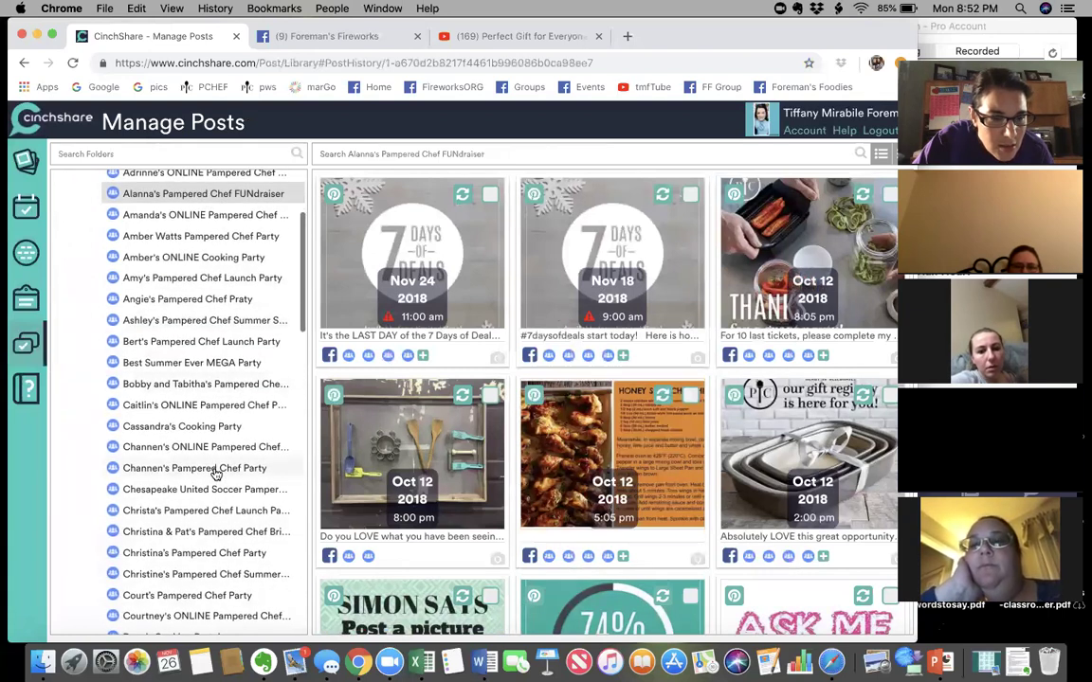
pyautogui.scroll(-4, 216, 473)
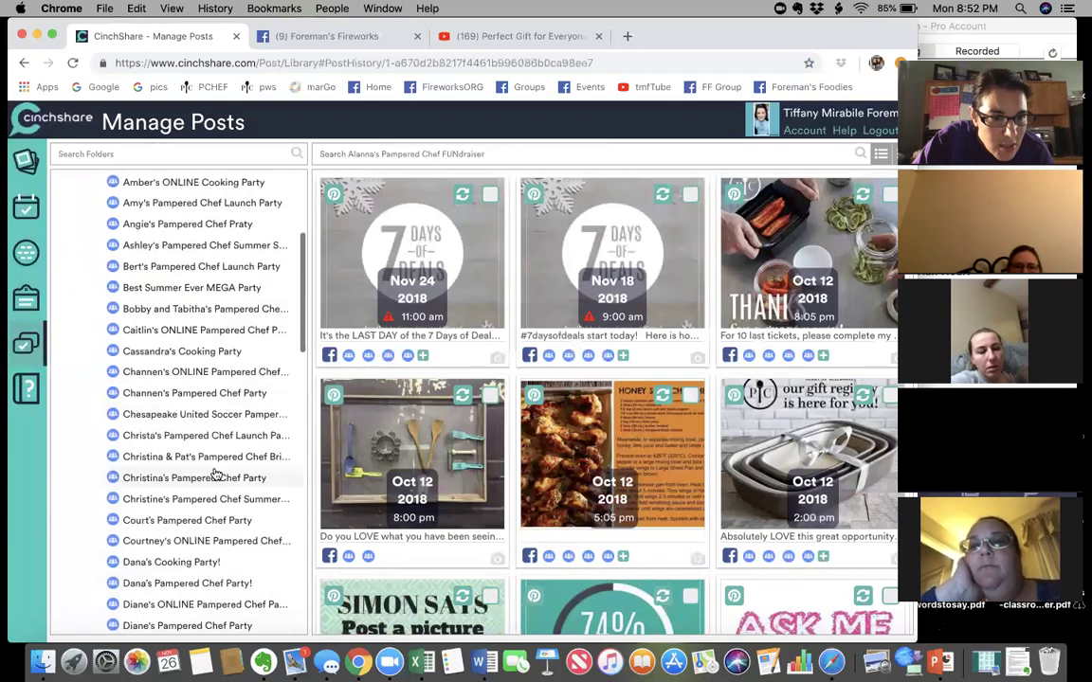
pyautogui.click(211, 542)
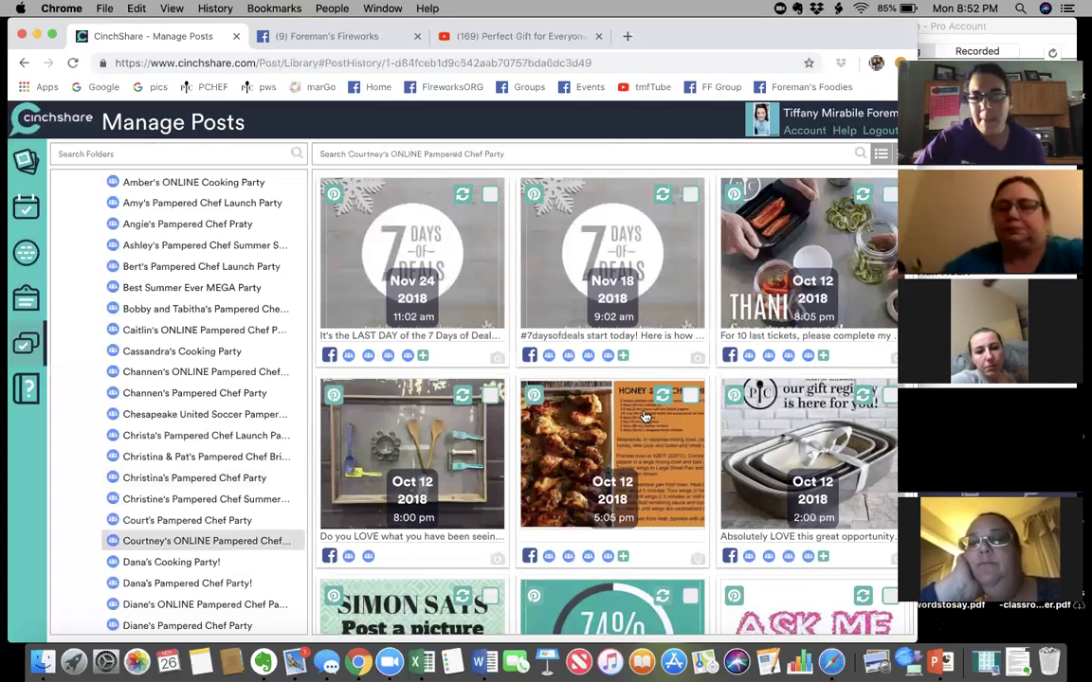
pyautogui.scroll(-10, 581, 273)
pyautogui.scroll(-15, 645, 417)
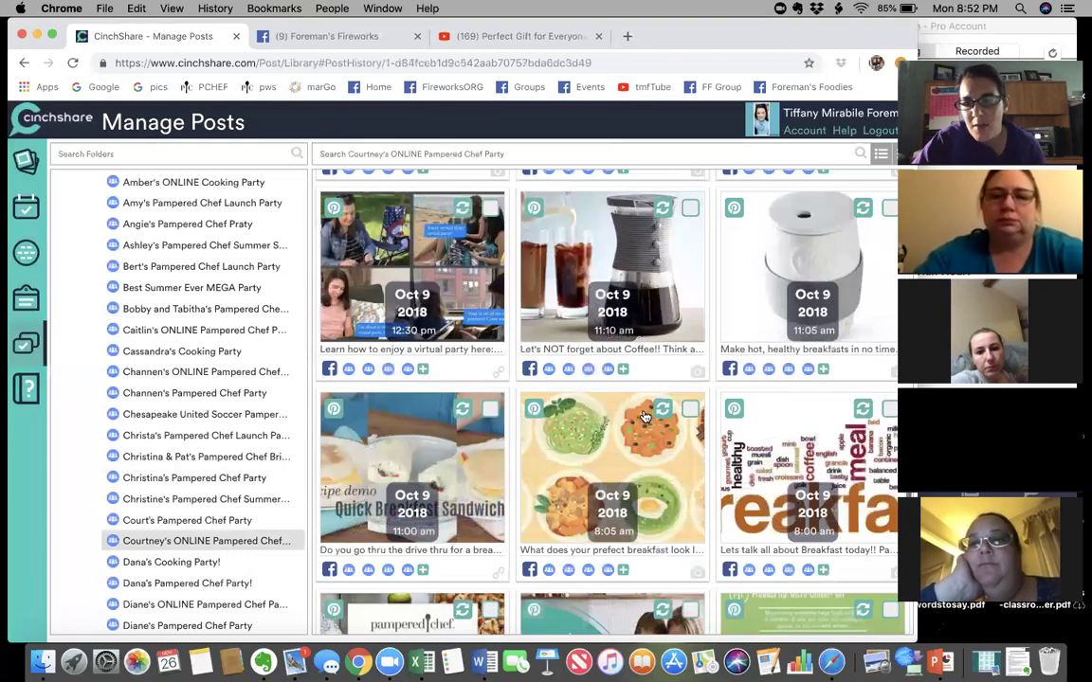
pyautogui.scroll(-10, 645, 417)
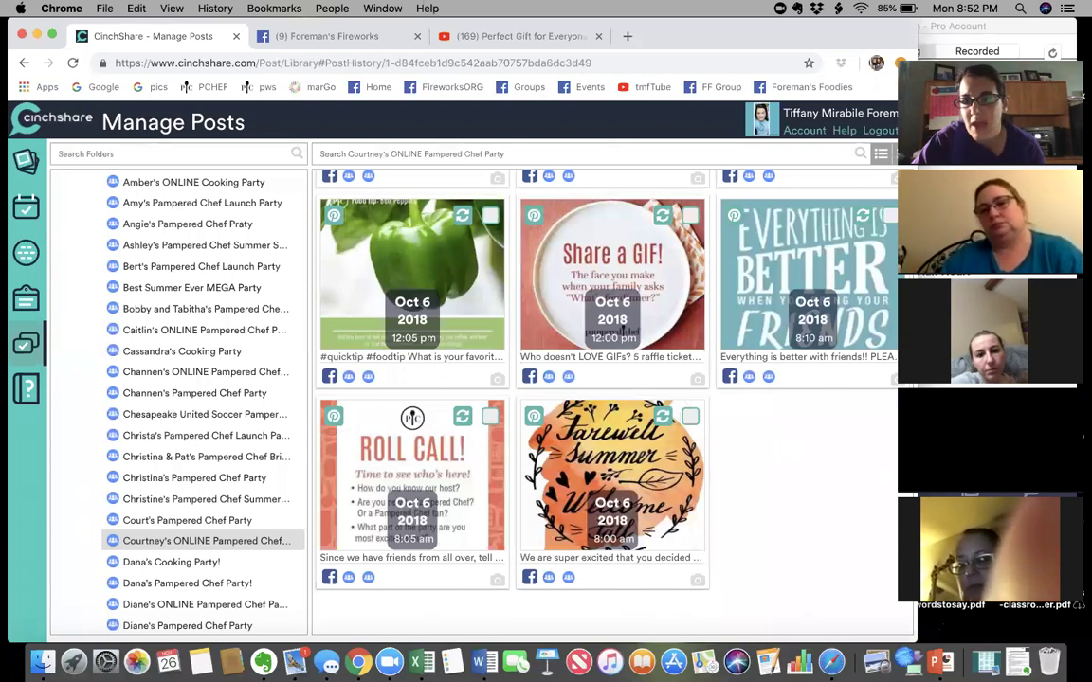
# Step: Select all of the group's past posts and open them as a batch post
pyautogui.click(880, 154)
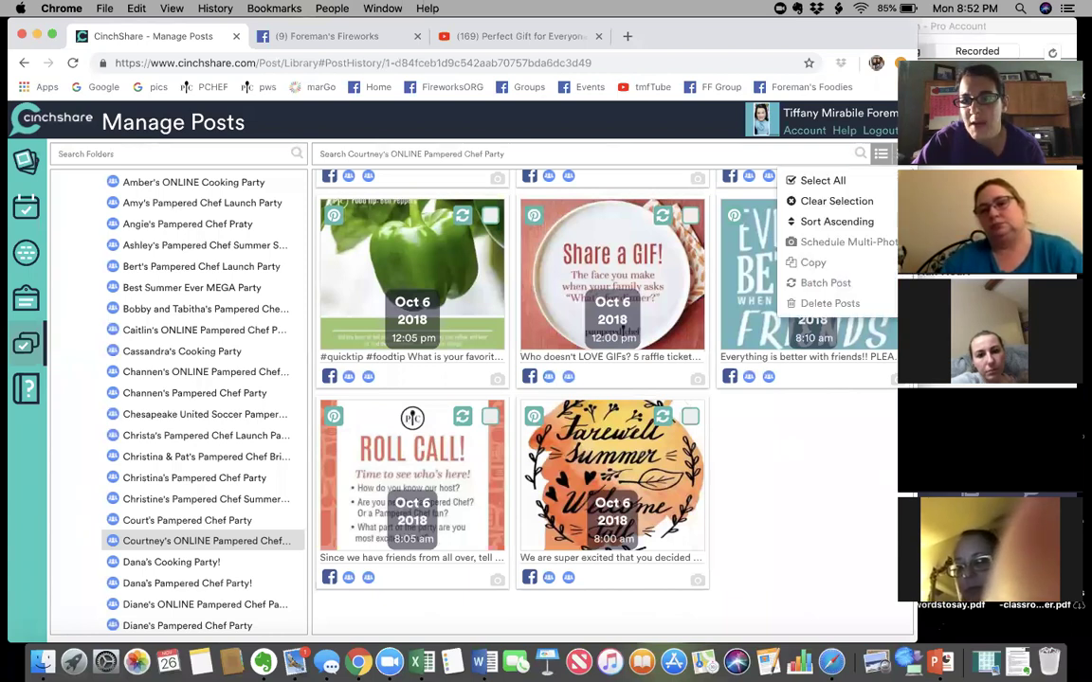
pyautogui.click(838, 181)
pyautogui.click(880, 153)
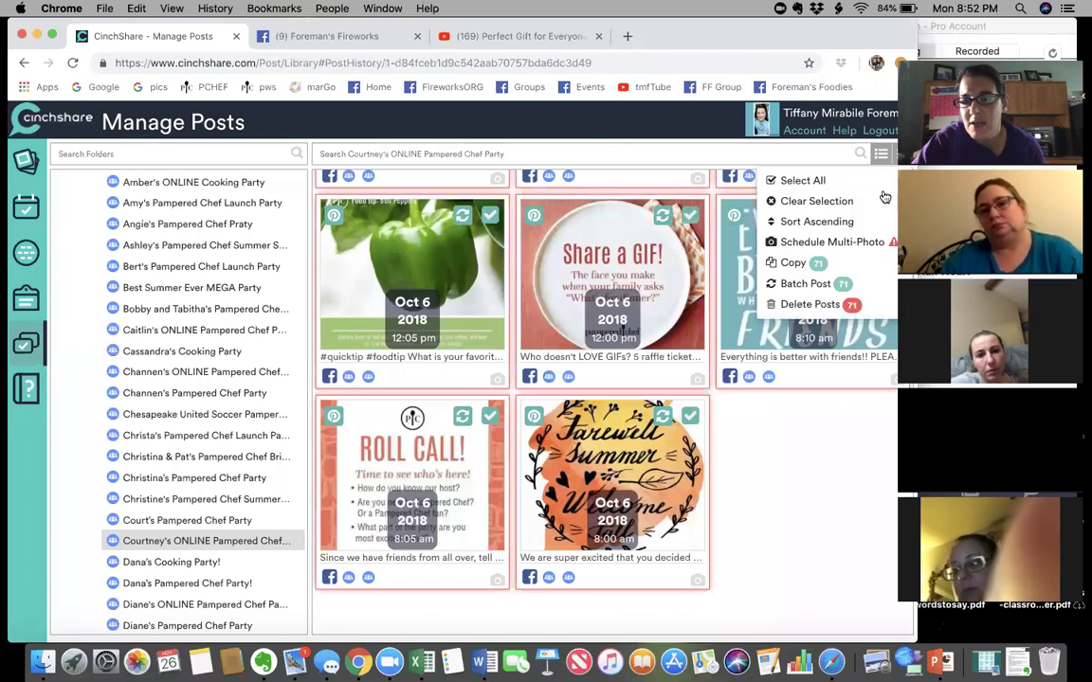
pyautogui.click(807, 284)
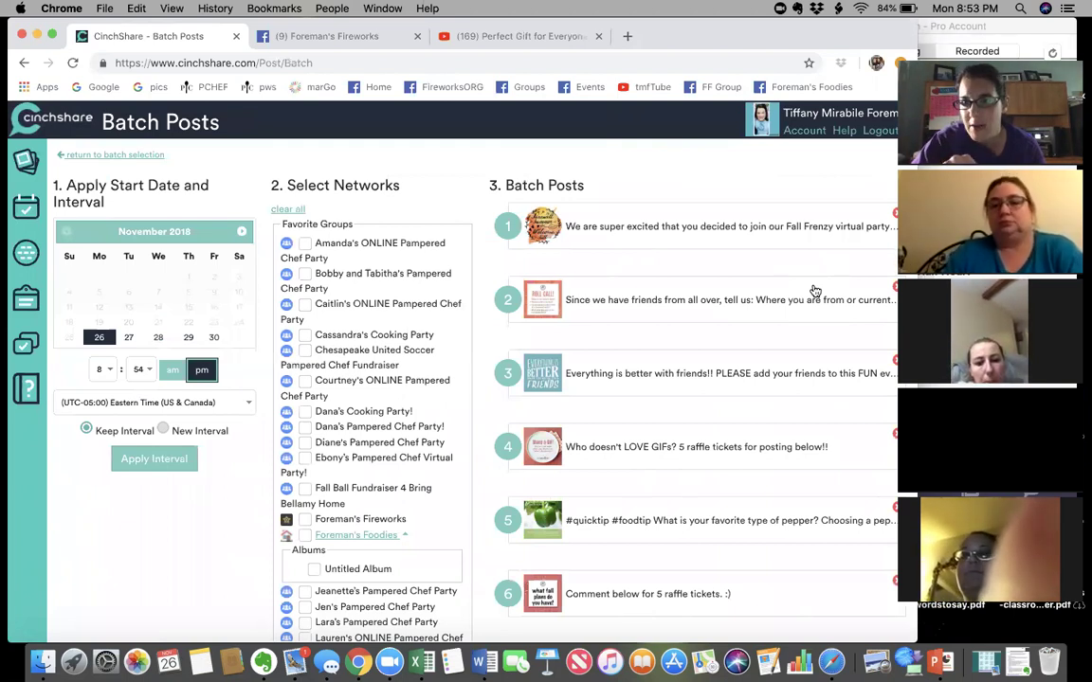
# Step: Set the batch's start date to December 1, 2018 and its start time to 8:00 am
pyautogui.click(243, 233)
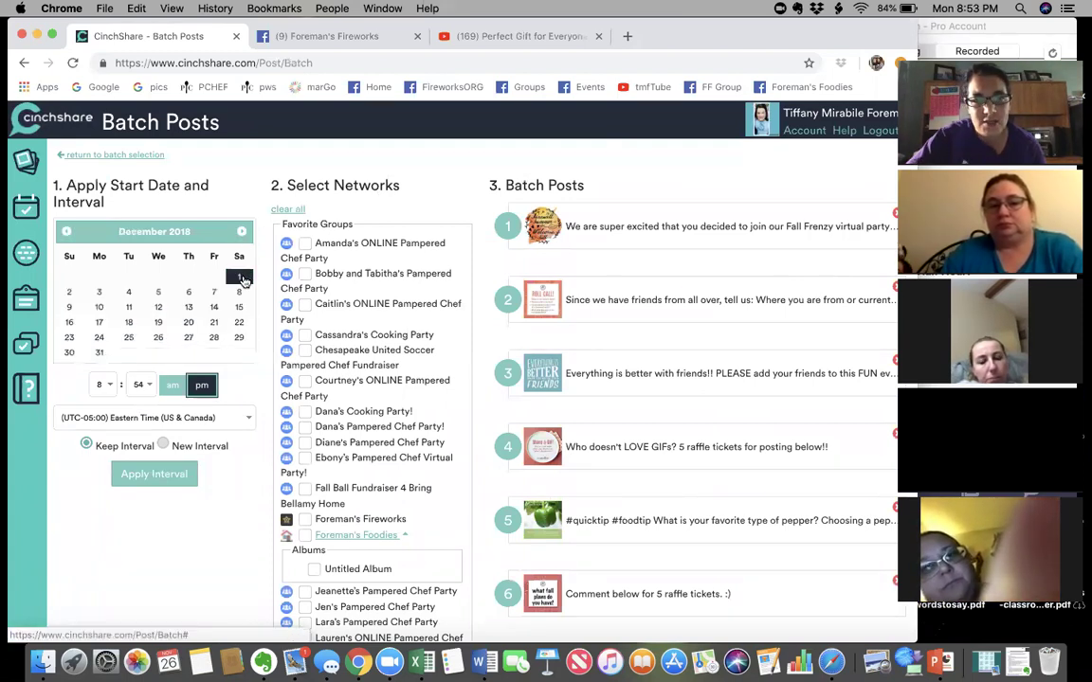
pyautogui.click(110, 384)
pyautogui.click(116, 384)
pyautogui.click(140, 385)
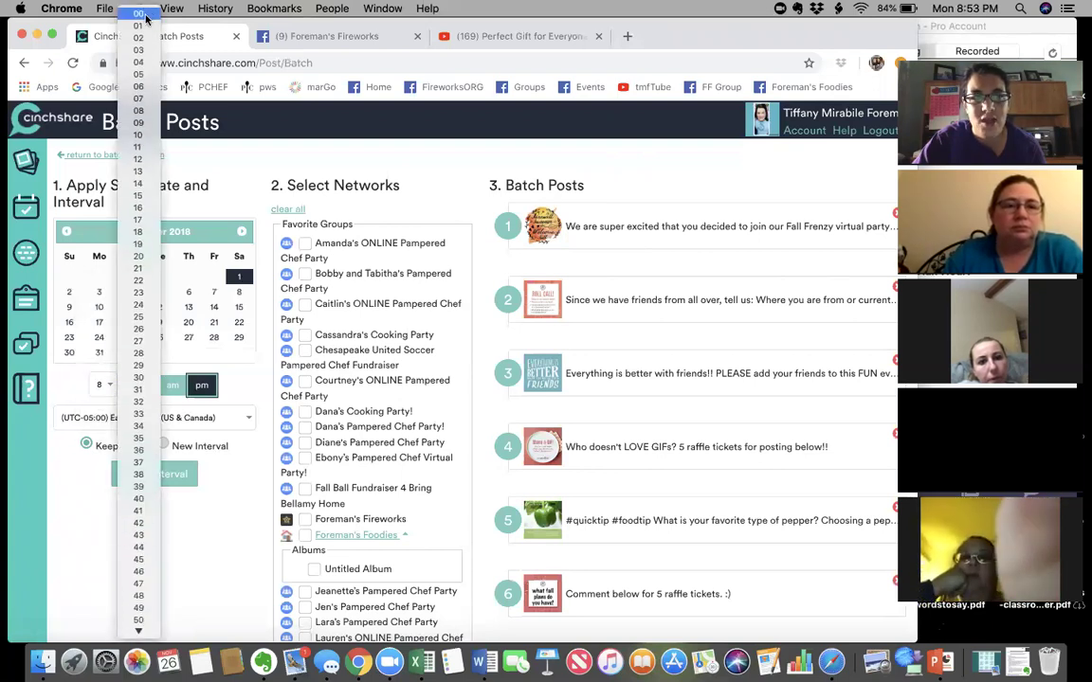
pyautogui.click(146, 17)
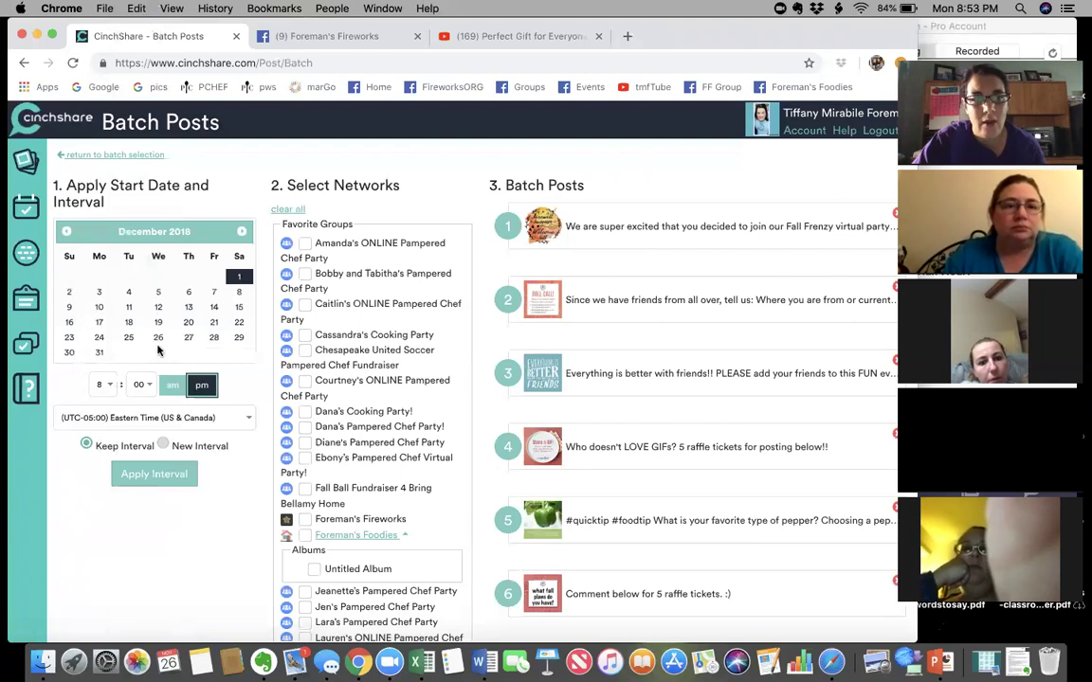
pyautogui.click(173, 386)
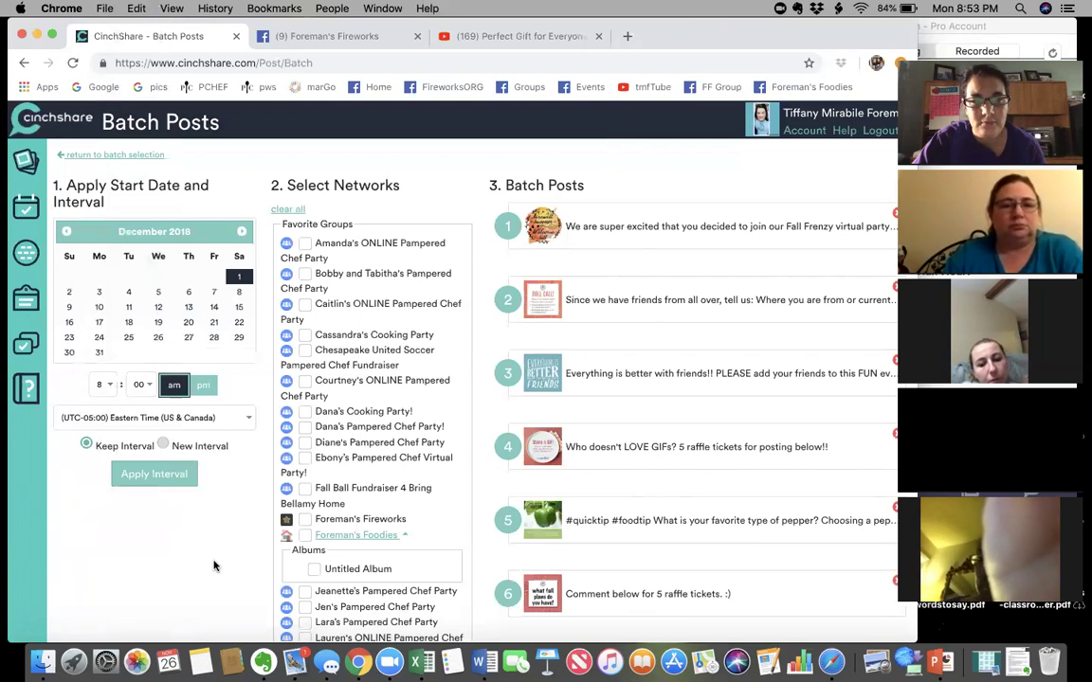
# Step: Select the couple's ONLINE Pampered Chef Party group below Lauren's as the batch's network and apply the kept interval to its posts
pyautogui.scroll(-1, 169, 621)
pyautogui.scroll(1, 169, 621)
pyautogui.scroll(-6, 320, 536)
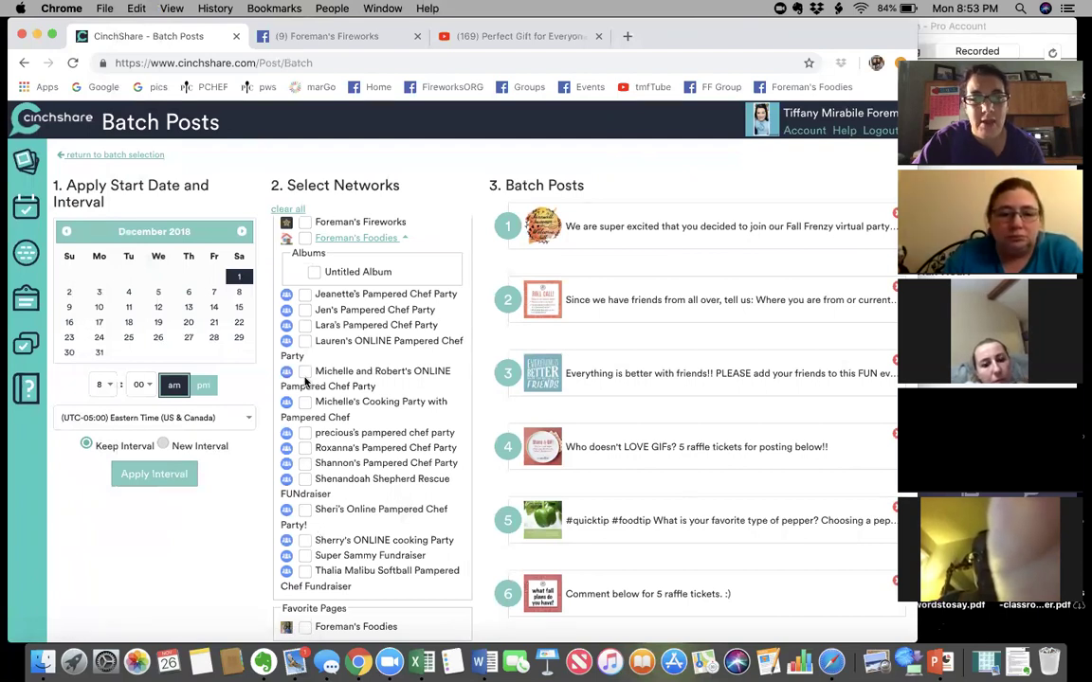
pyautogui.click(138, 476)
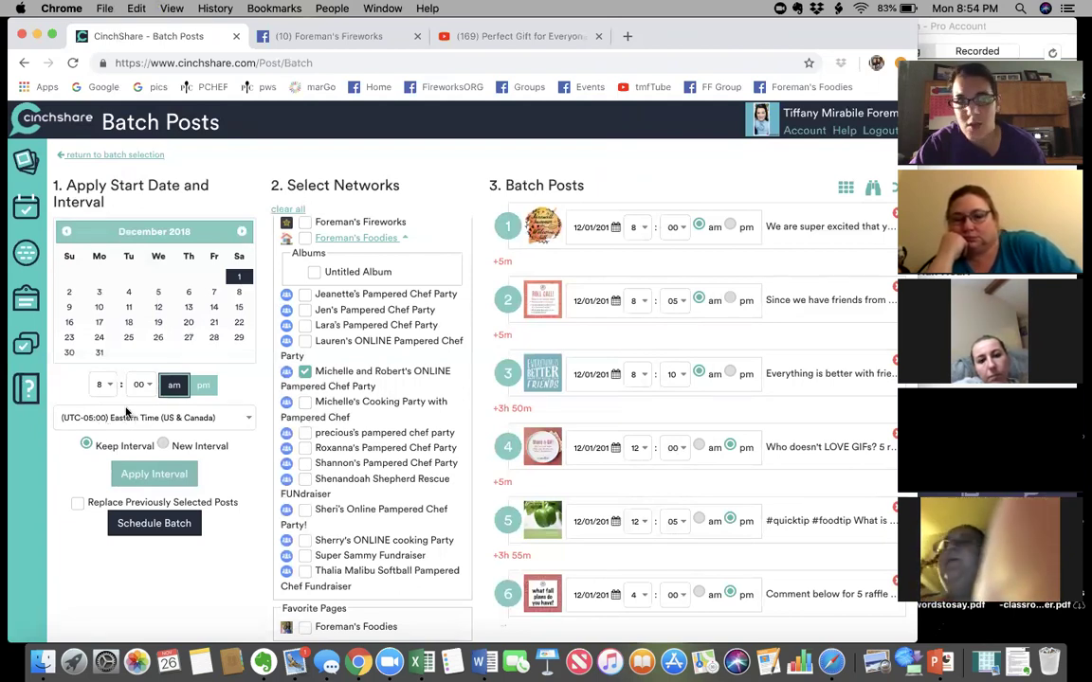
# Step: Set the batch's start hour to 11 and return to the batch selection without scheduling it
pyautogui.click(103, 385)
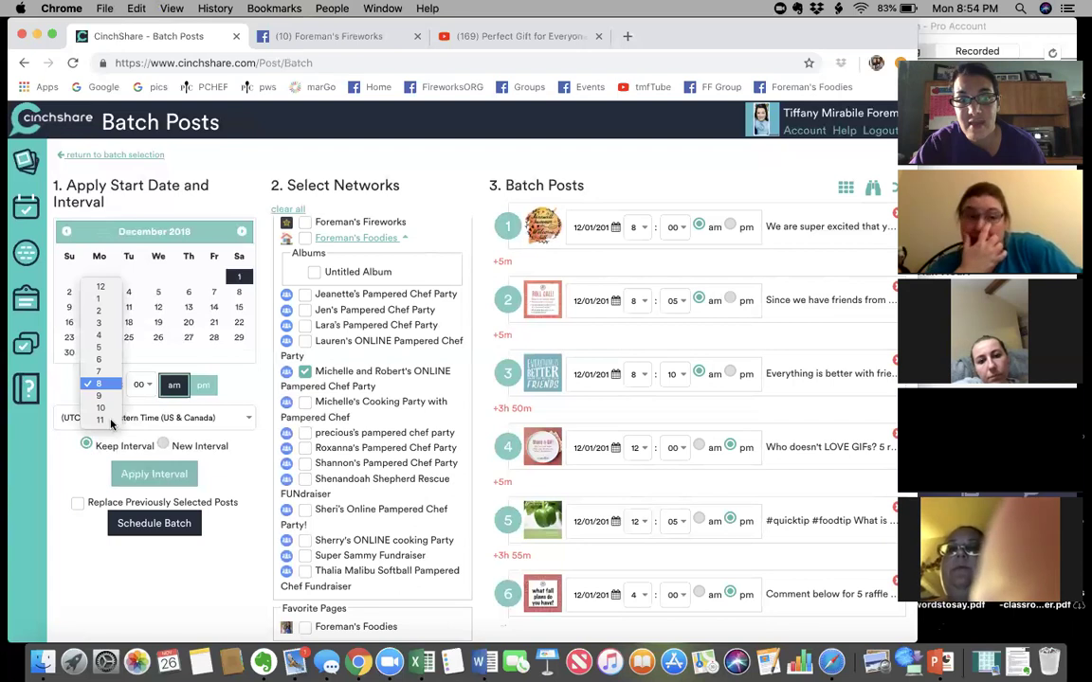
pyautogui.click(101, 420)
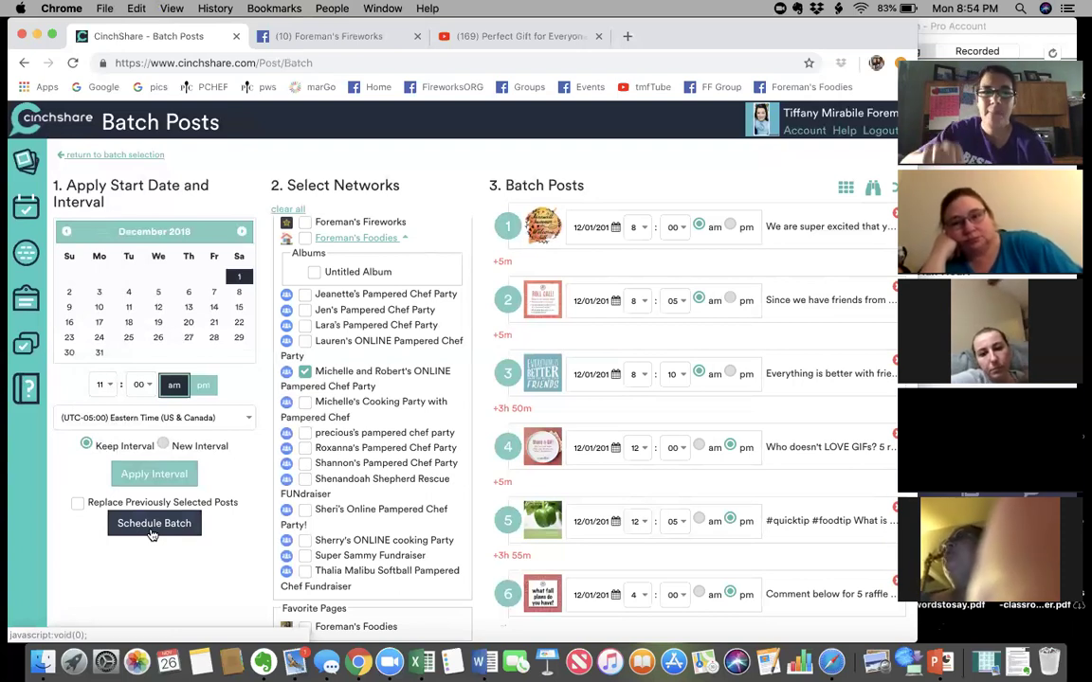
pyautogui.click(80, 155)
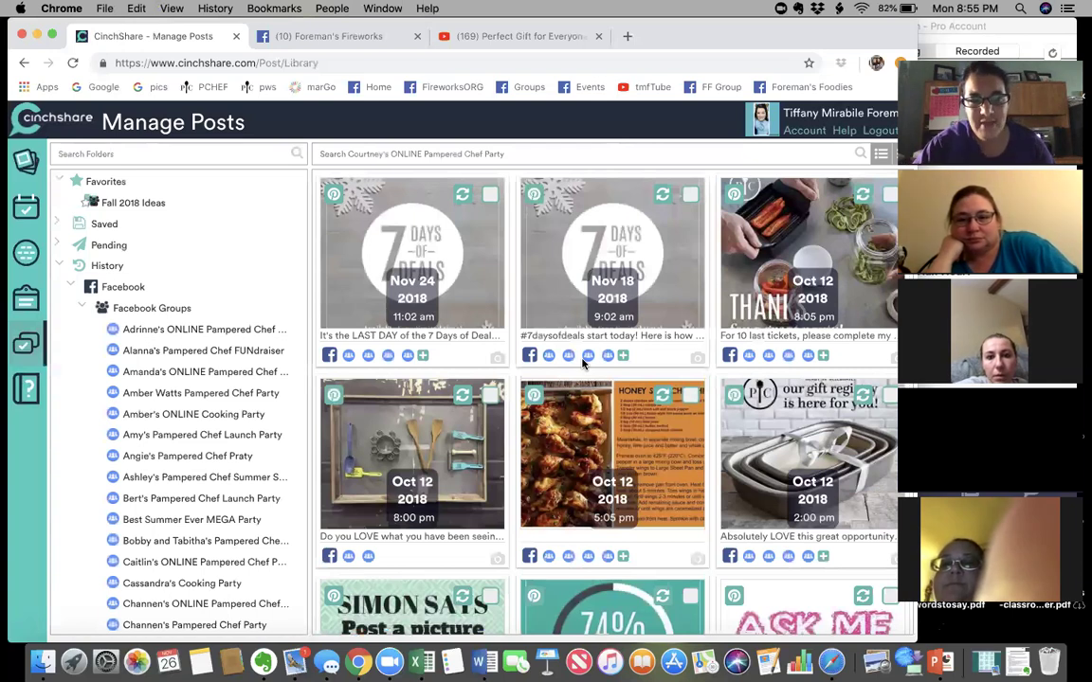
# Step: Open the history of the Best Summer Ever MEGA Party group and review its posts back to Jun 8, 2018
pyautogui.click(131, 523)
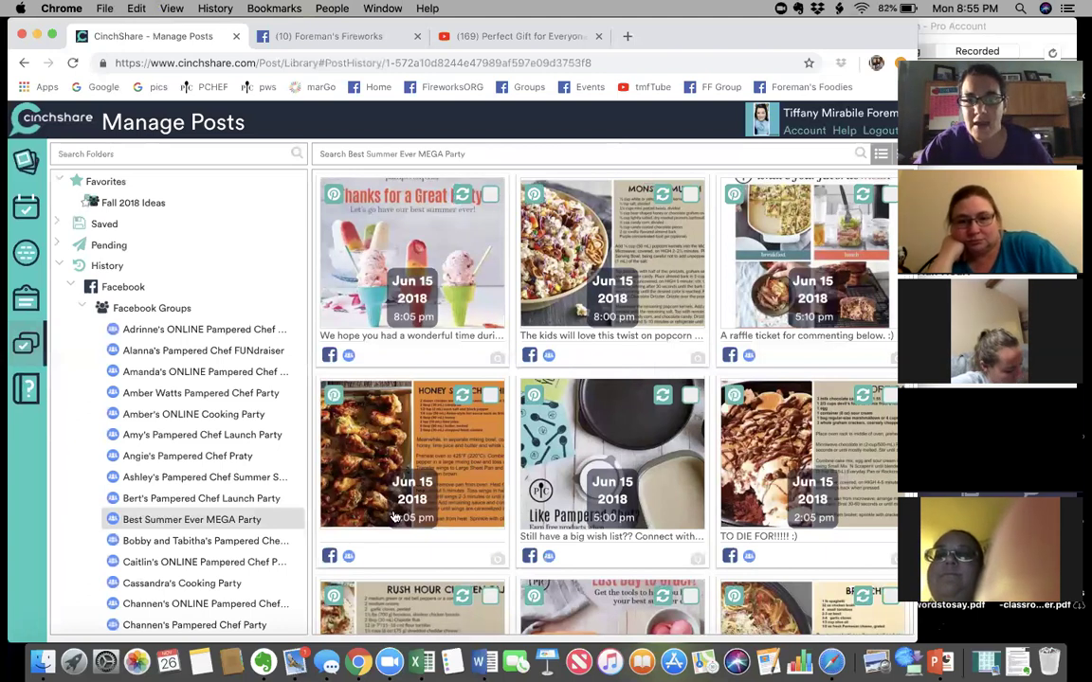
pyautogui.scroll(-10, 585, 346)
pyautogui.scroll(-5, 394, 516)
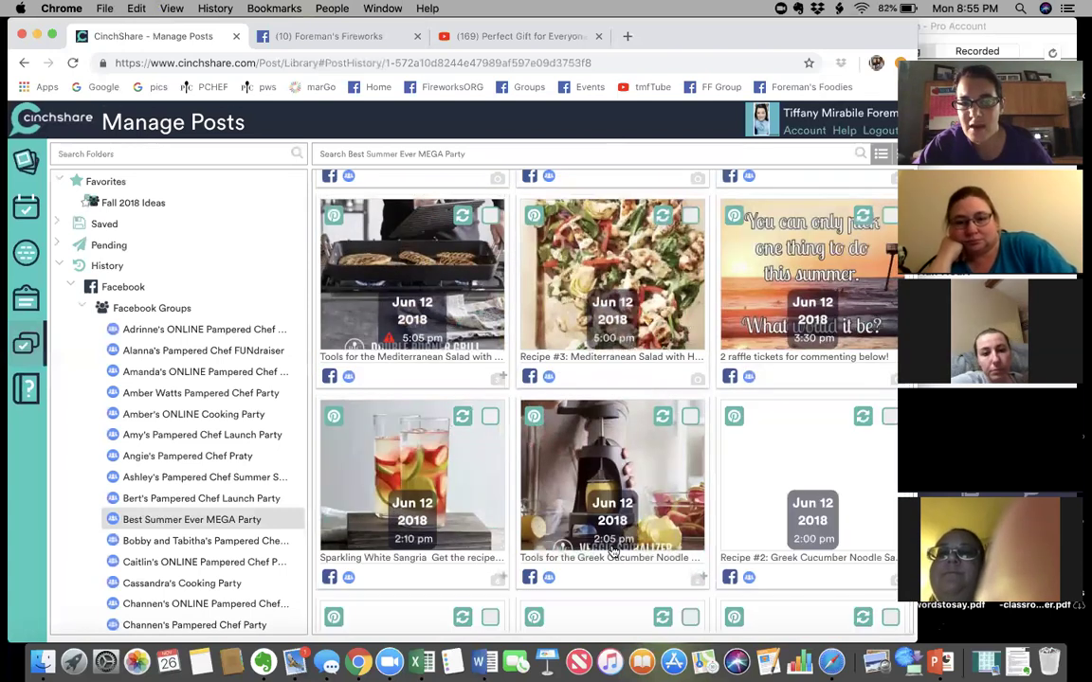
pyautogui.scroll(-5, 611, 551)
pyautogui.scroll(-1, 612, 552)
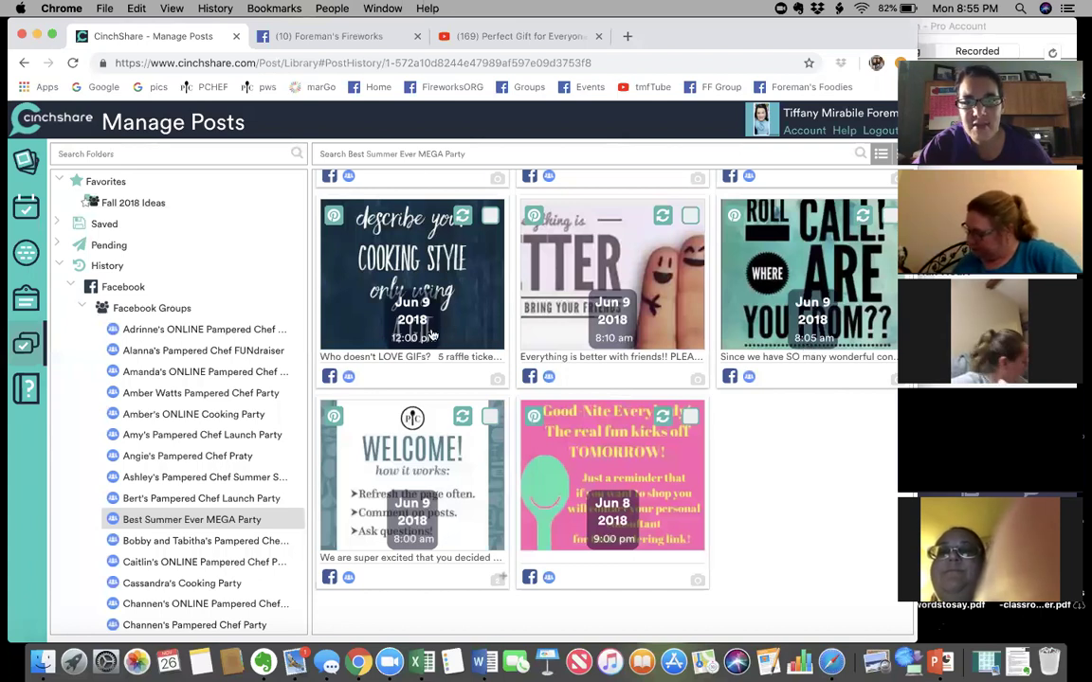
# Step: Review the MEGA Party's games, recipes and product posts day by day from Jun 9 up to Jun 15, 2018
pyautogui.scroll(3, 441, 327)
pyautogui.scroll(5, 581, 270)
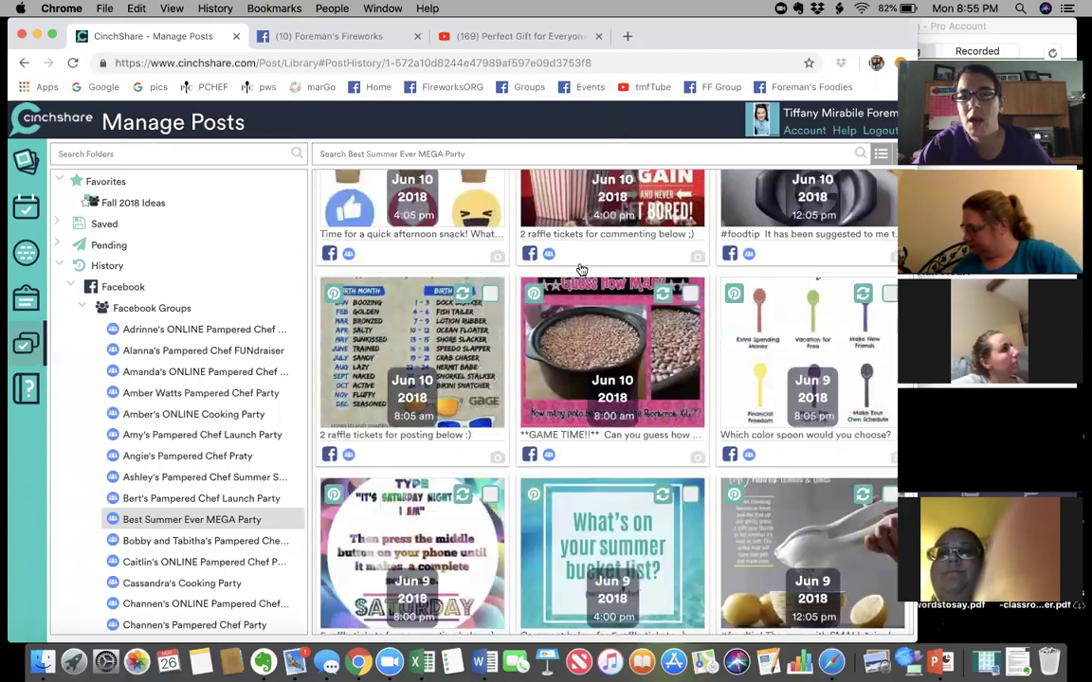
pyautogui.scroll(3, 581, 270)
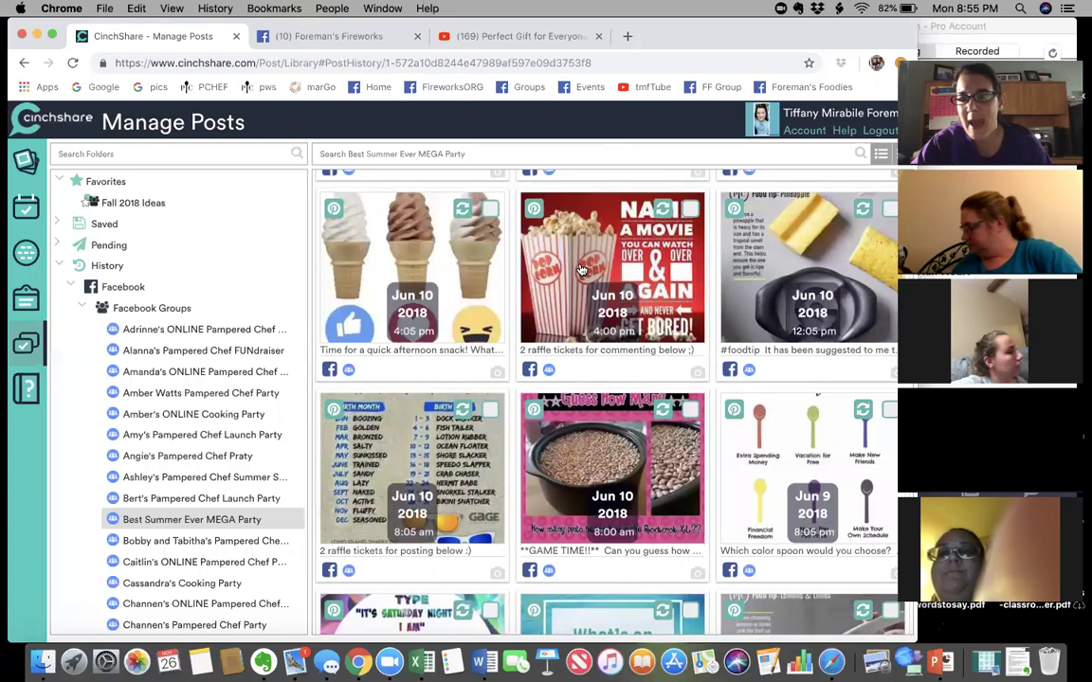
pyautogui.scroll(10, 581, 271)
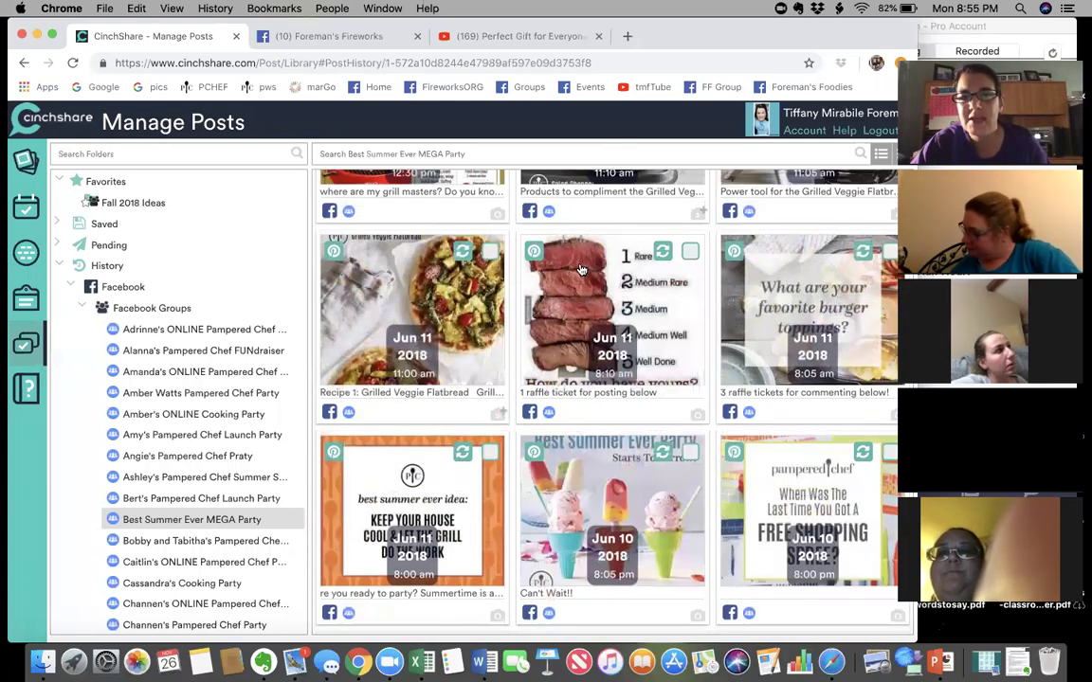
pyautogui.scroll(6, 581, 270)
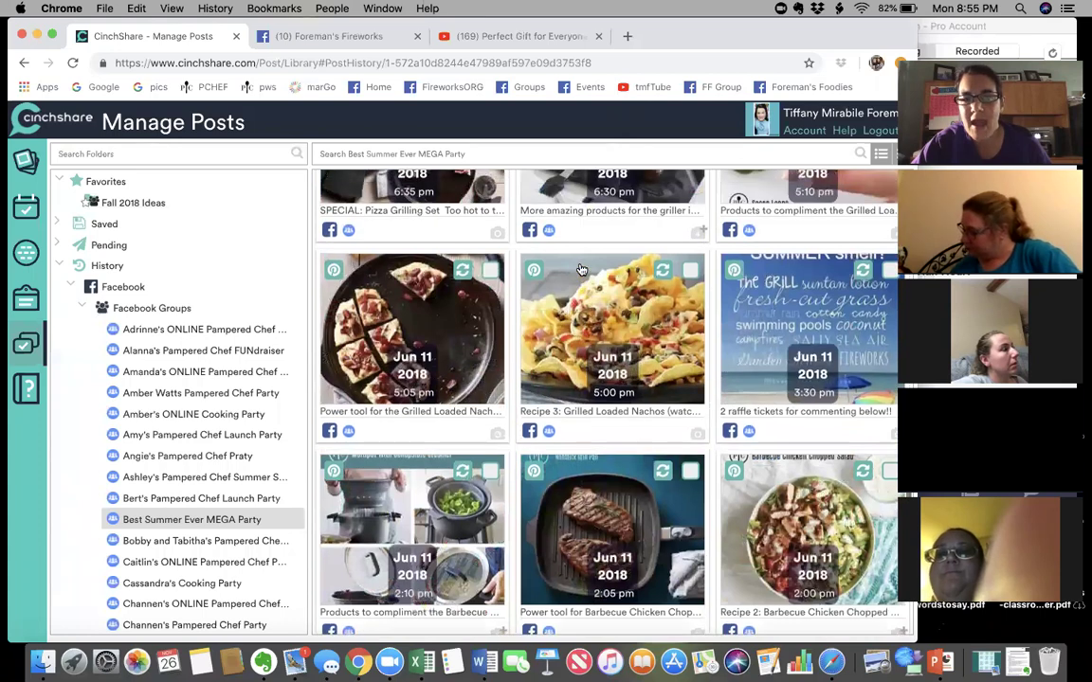
pyautogui.scroll(8, 581, 270)
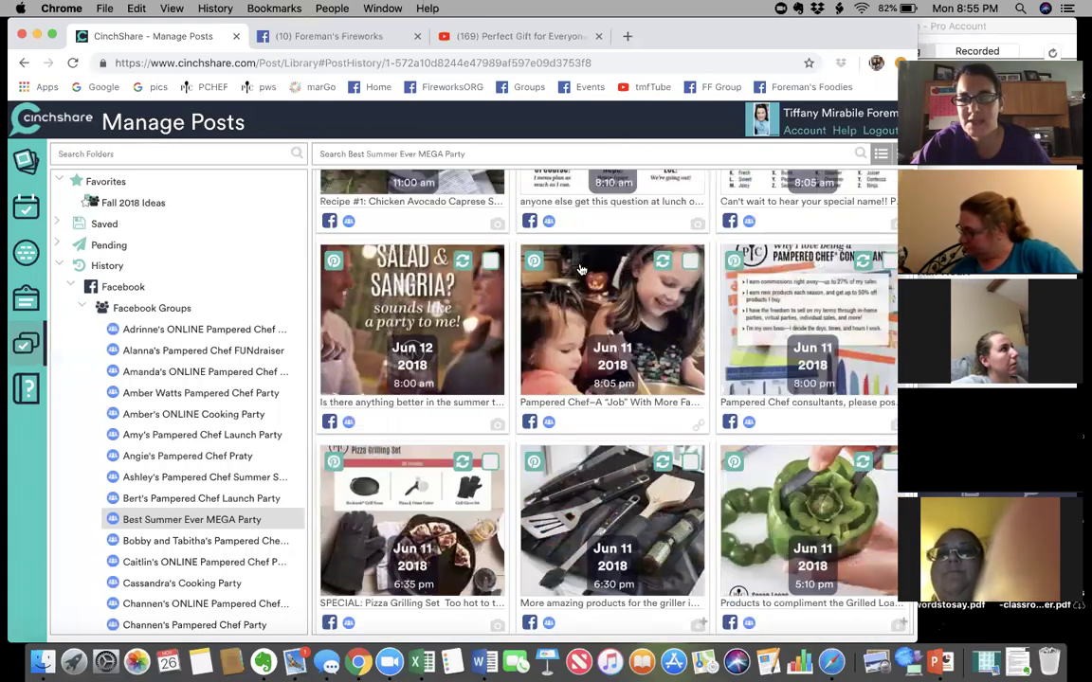
pyautogui.scroll(15, 581, 270)
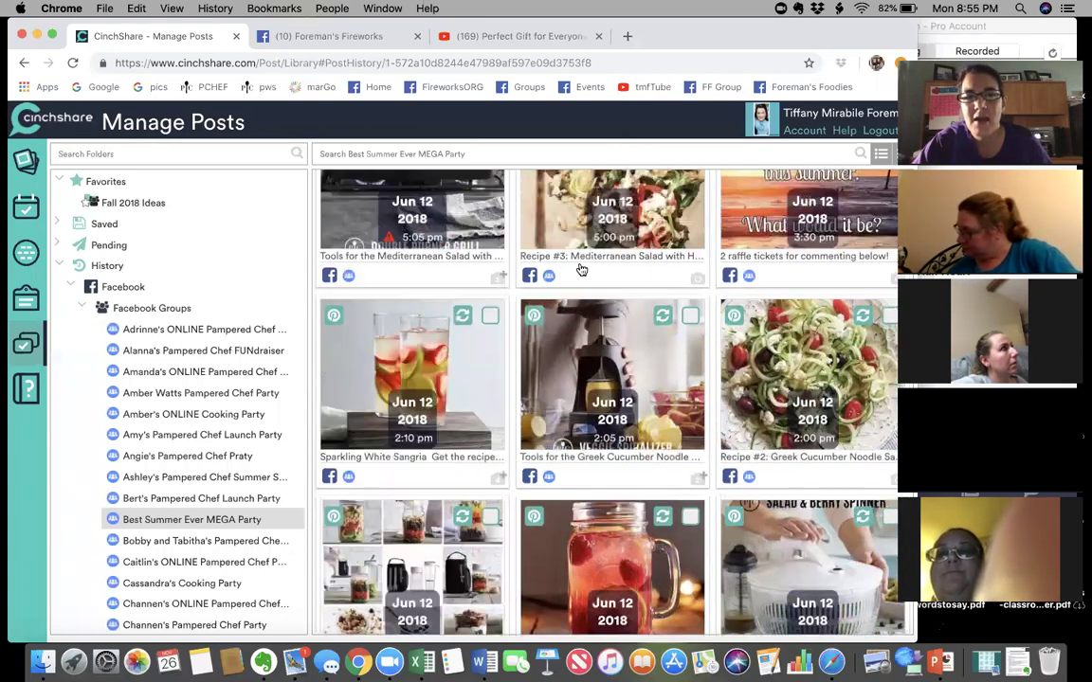
pyautogui.scroll(10, 581, 270)
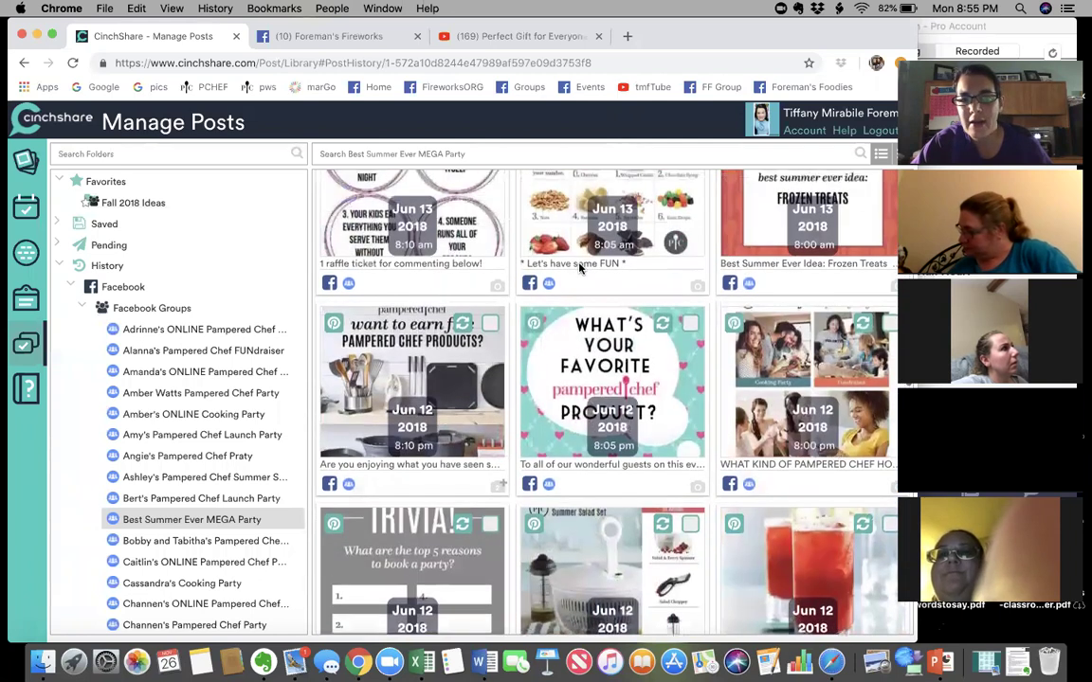
pyautogui.scroll(20, 581, 268)
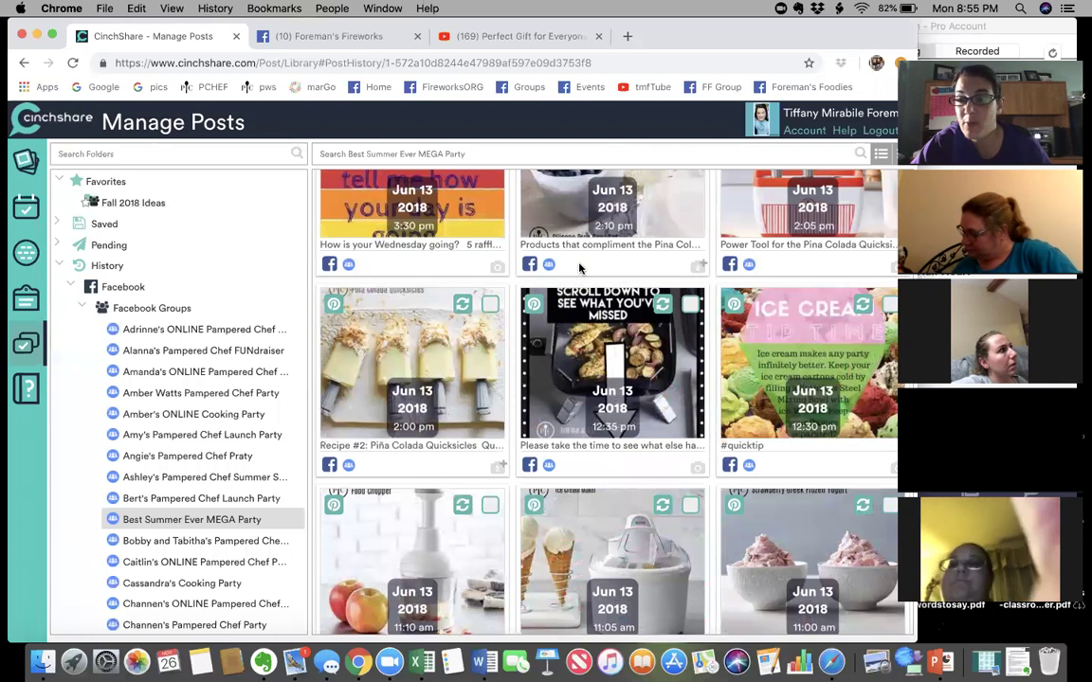
pyautogui.scroll(10, 581, 268)
pyautogui.scroll(5, 581, 268)
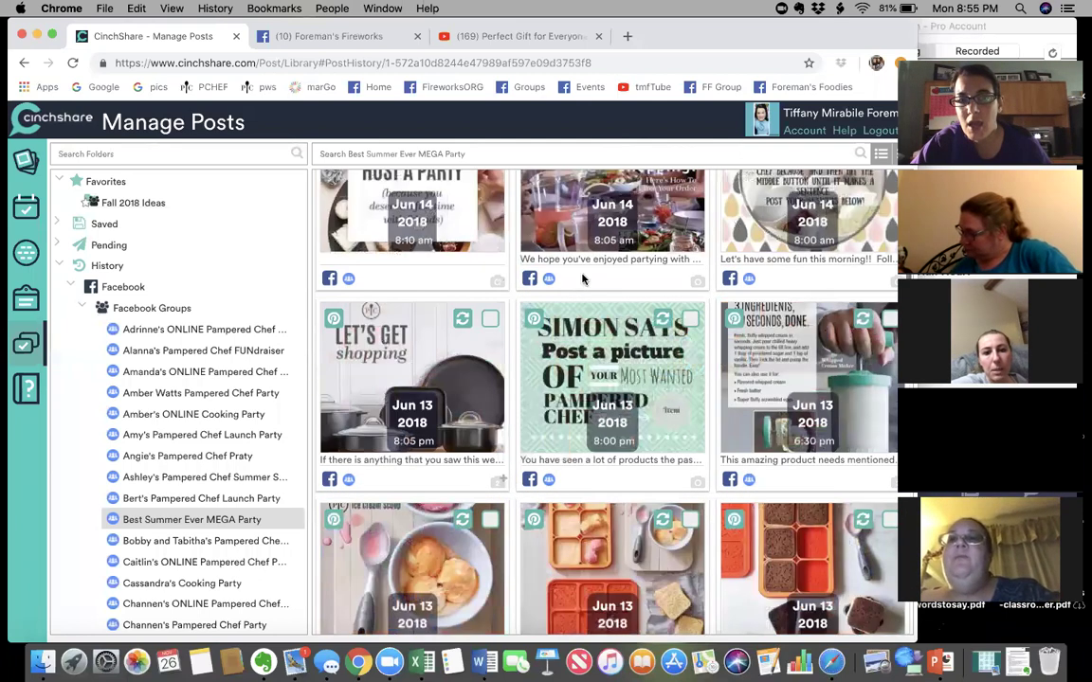
pyautogui.scroll(1, 582, 277)
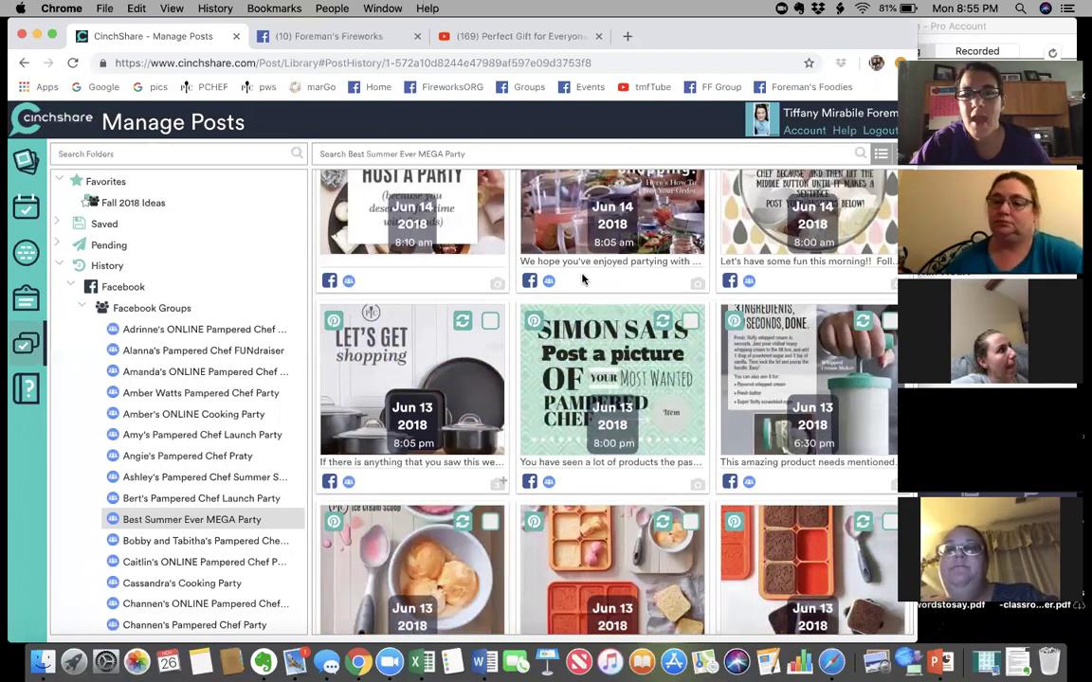
pyautogui.scroll(3, 547, 284)
pyautogui.scroll(15, 547, 284)
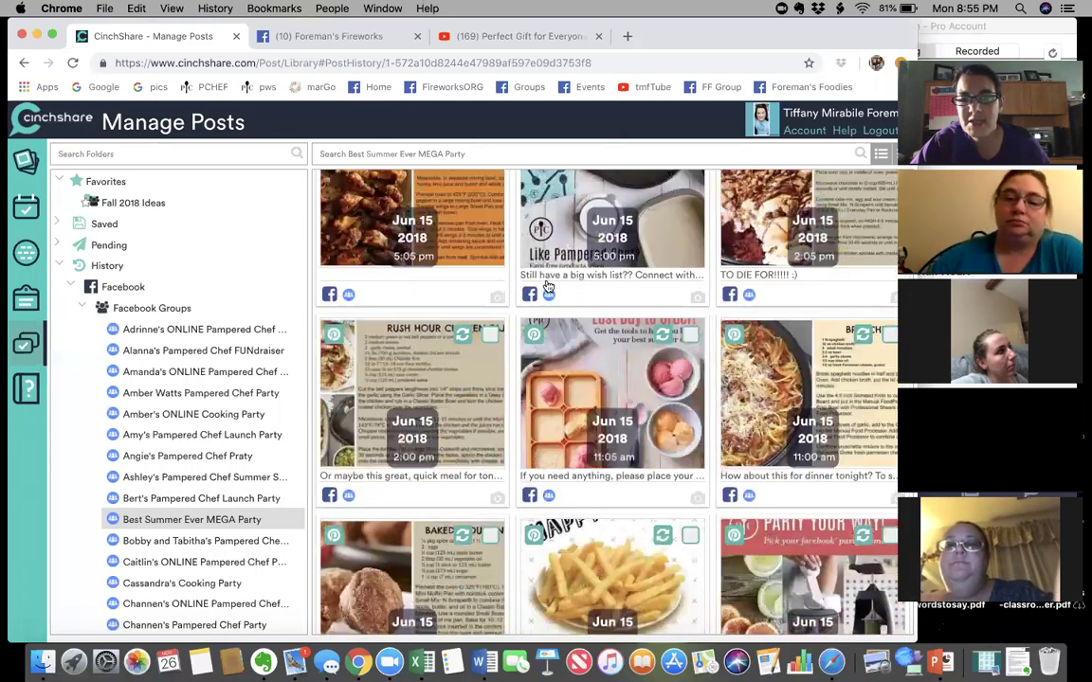
pyautogui.scroll(-10, 547, 284)
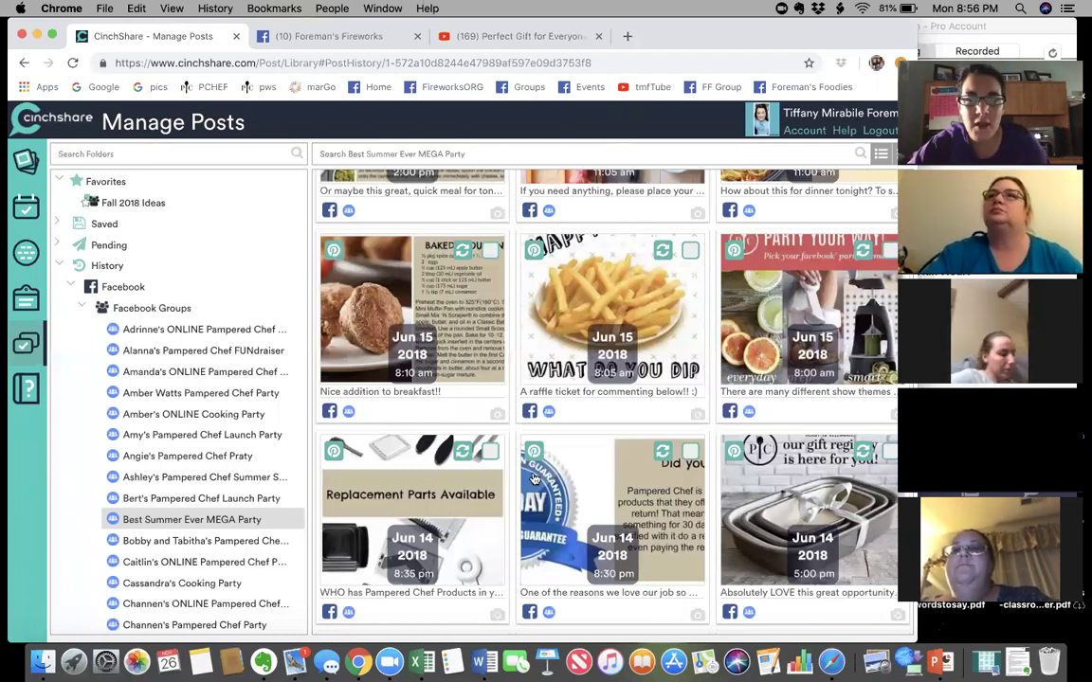
pyautogui.scroll(5, 533, 479)
pyautogui.scroll(7, 534, 478)
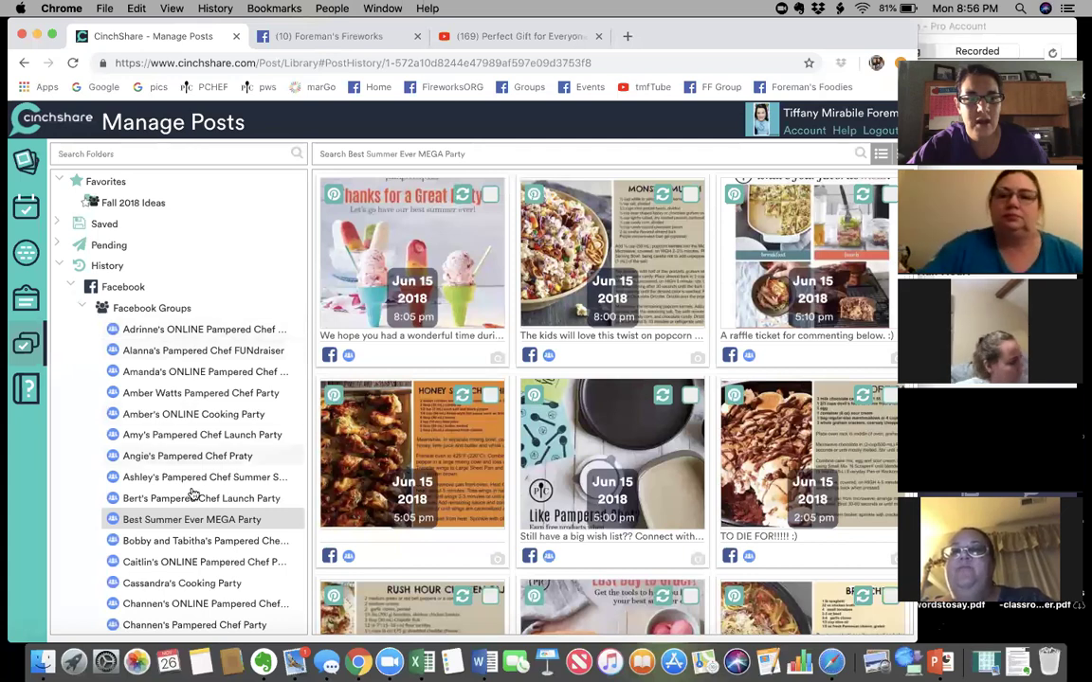
# Step: Open the history of the Pampered Chef party group listed below Best Summer Ever MEGA Party and review its posts from Sep 26 to Nov 24, 2018
pyautogui.click(197, 543)
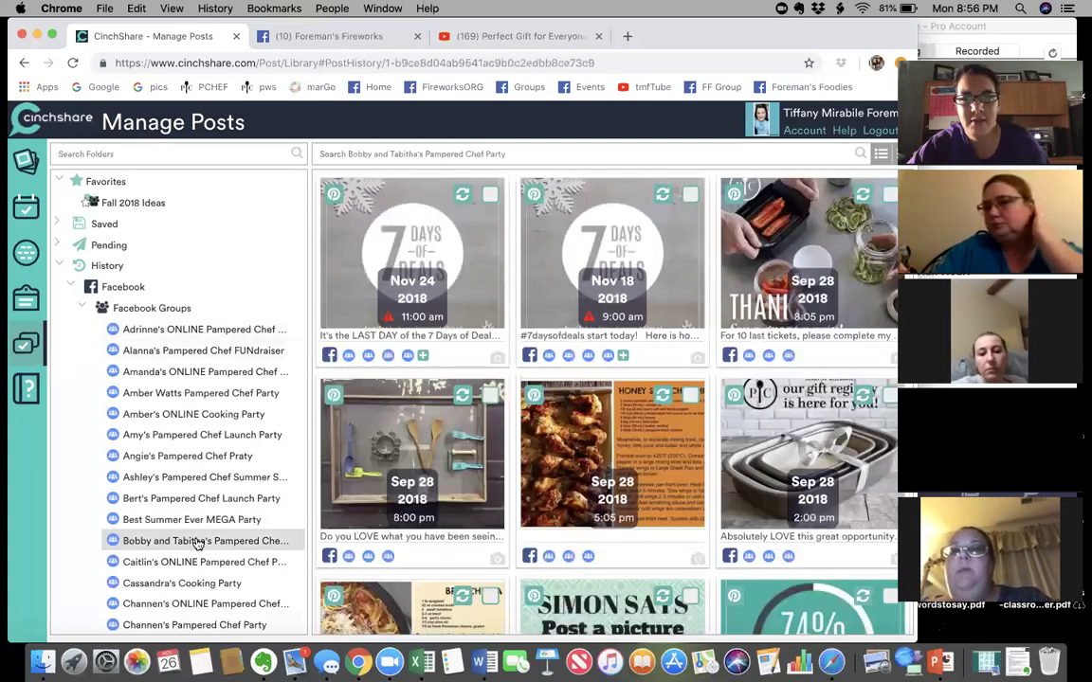
pyautogui.scroll(-3, 597, 491)
pyautogui.scroll(-5, 597, 491)
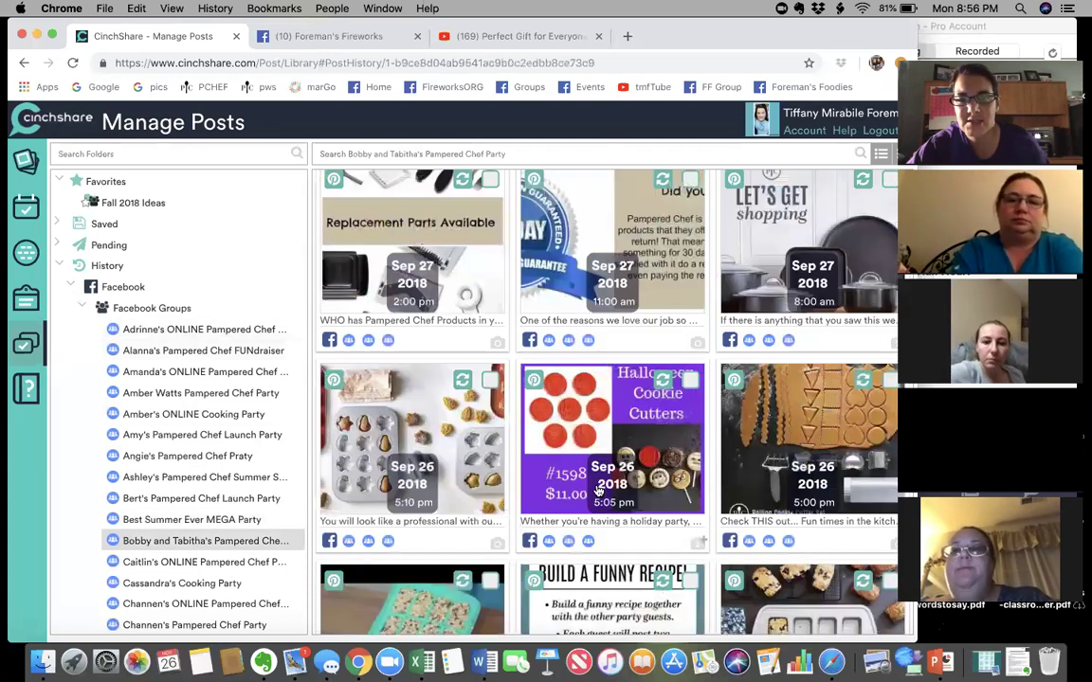
pyautogui.scroll(-2, 598, 491)
pyautogui.scroll(5, 806, 459)
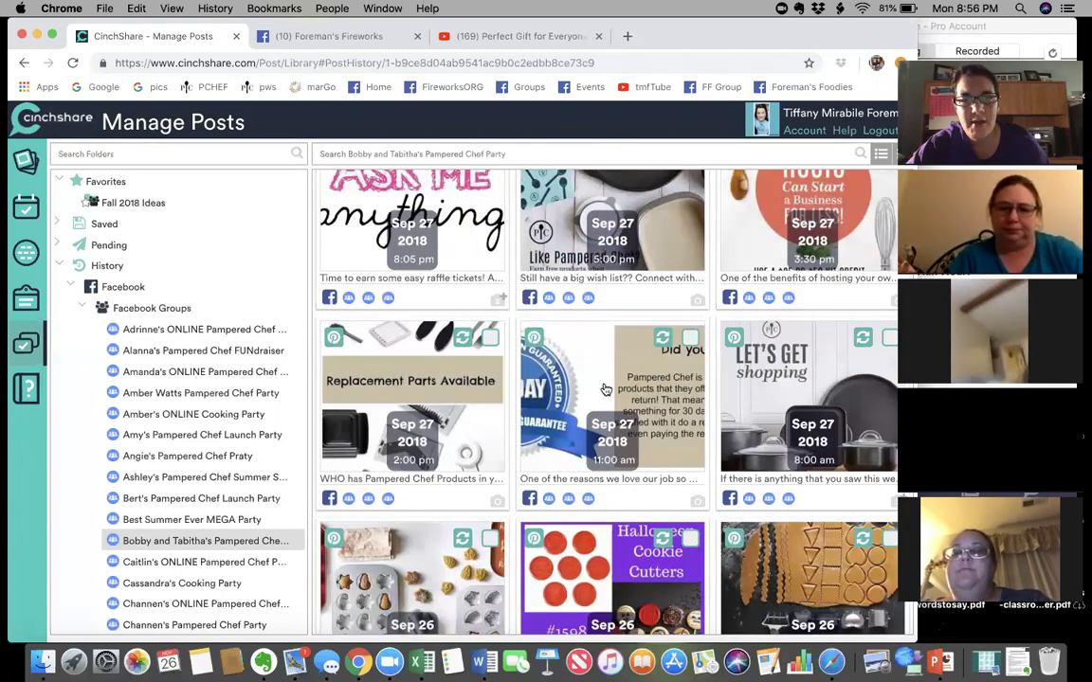
pyautogui.scroll(3, 641, 385)
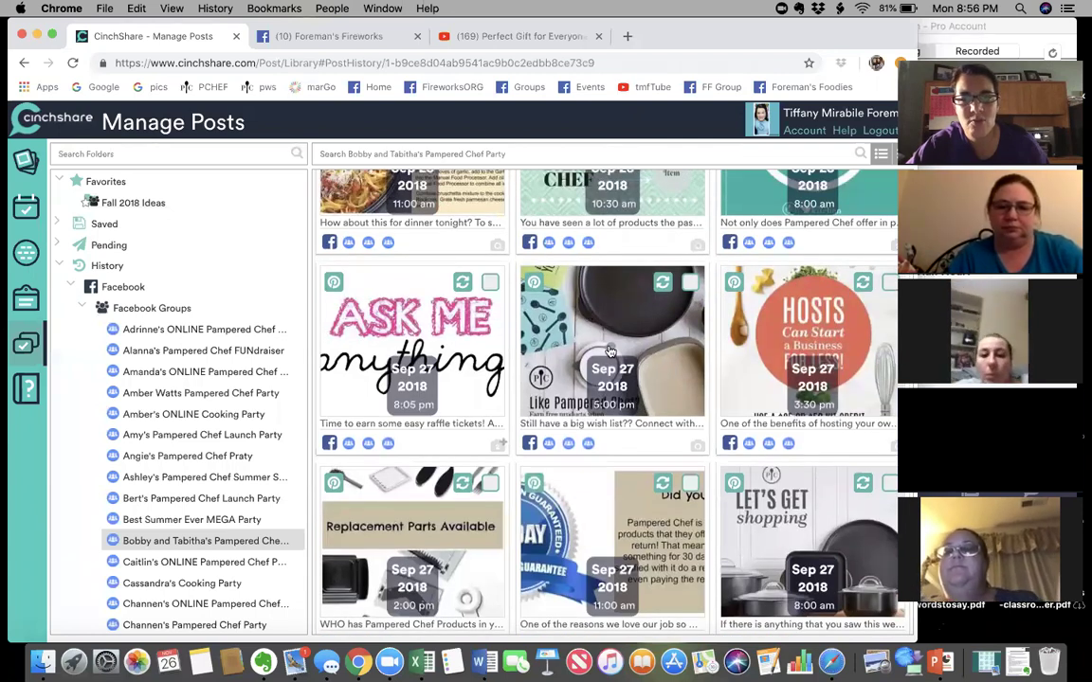
pyautogui.scroll(1, 443, 324)
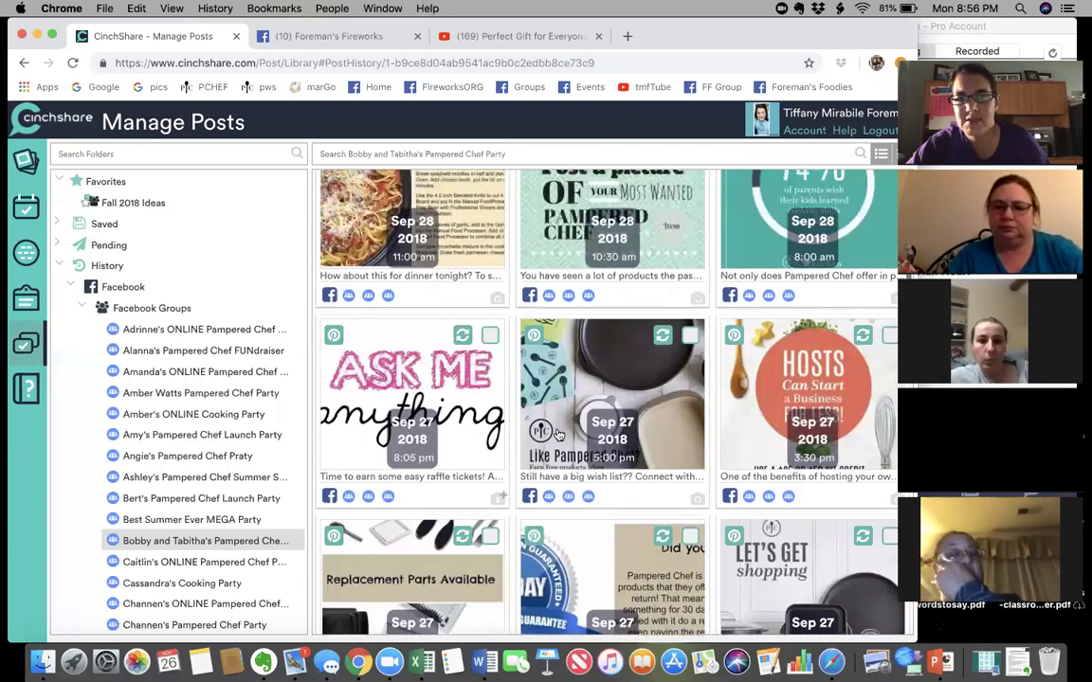
pyautogui.scroll(5, 832, 455)
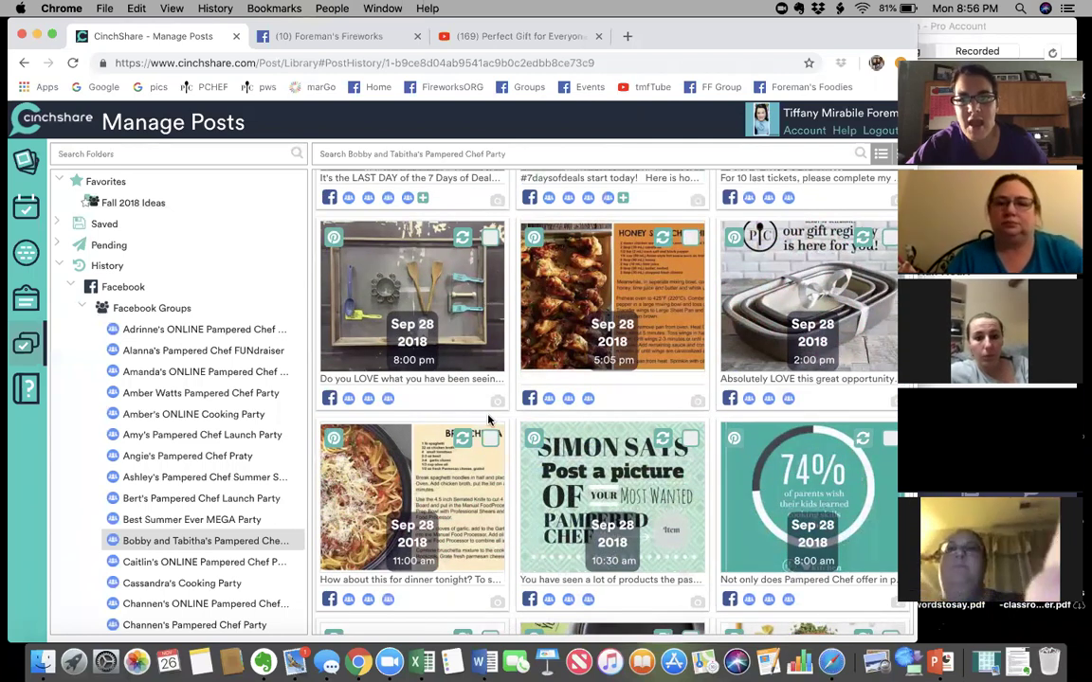
pyautogui.scroll(3, 455, 419)
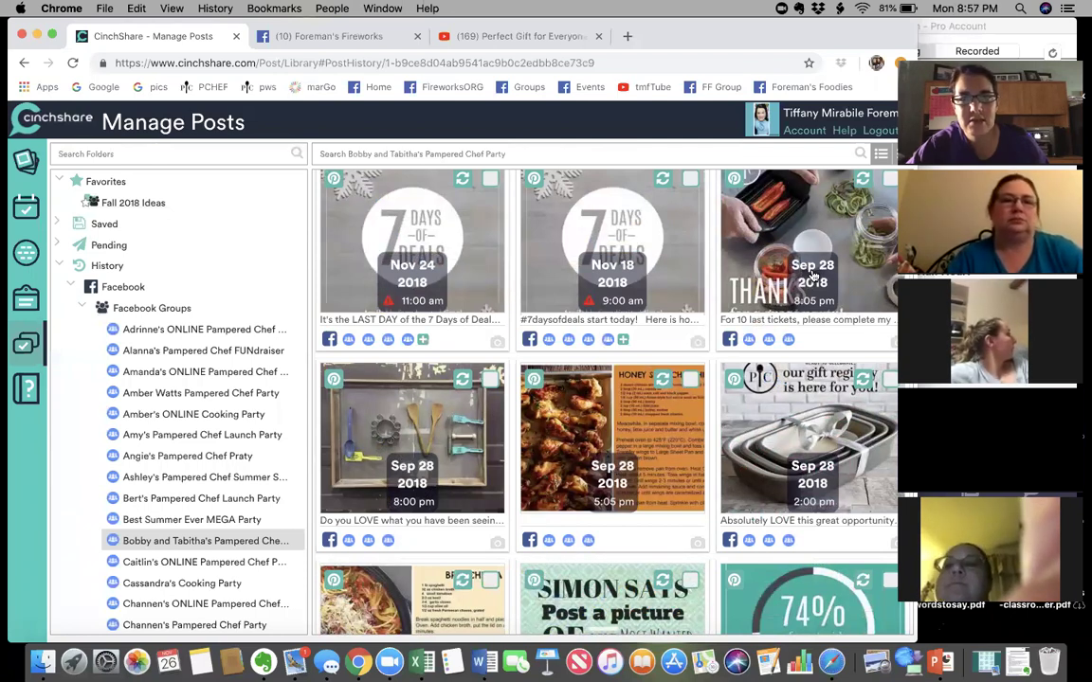
# Step: Look over the post scheduler, the Manage Posts library and the Facebook groups listed in My Networks
pyautogui.click(26, 213)
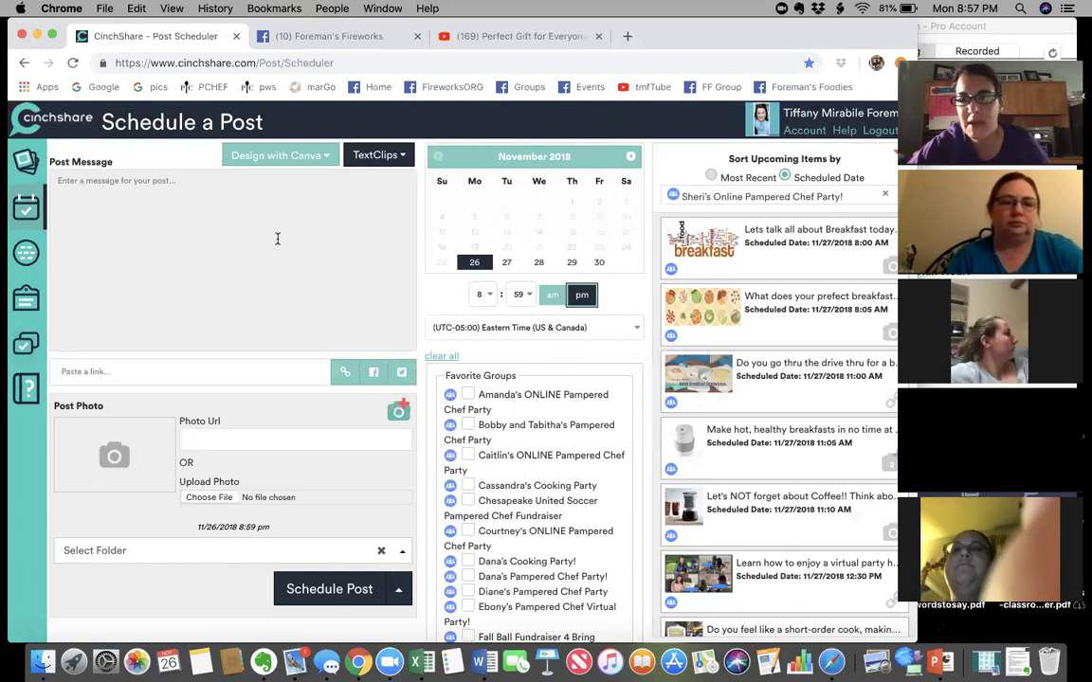
pyautogui.click(26, 347)
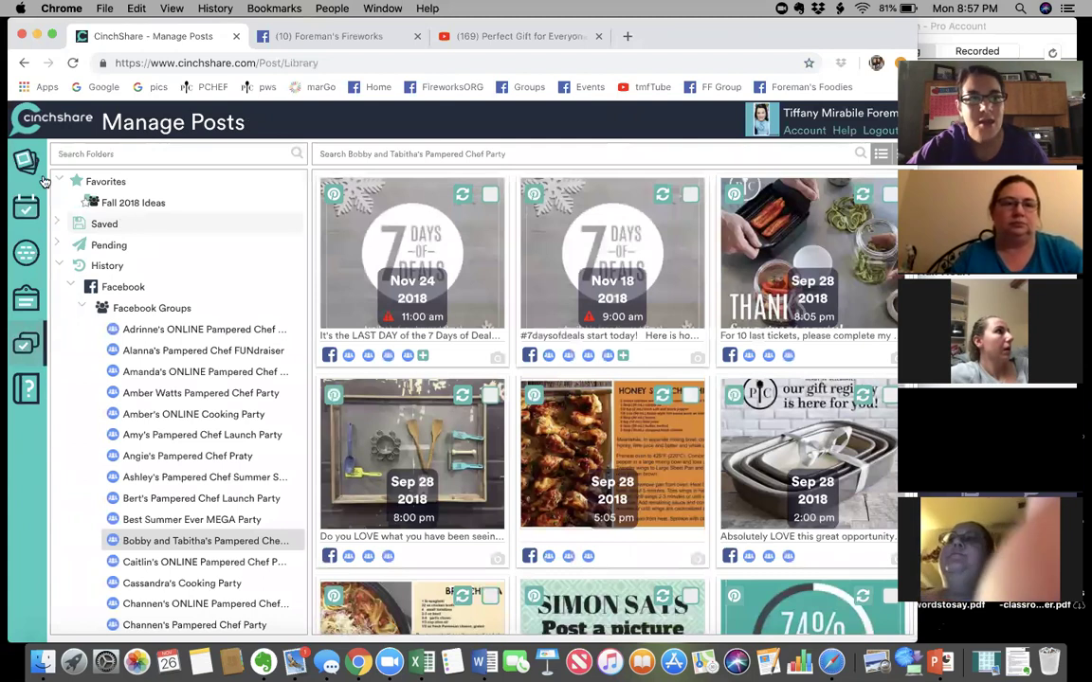
pyautogui.click(29, 217)
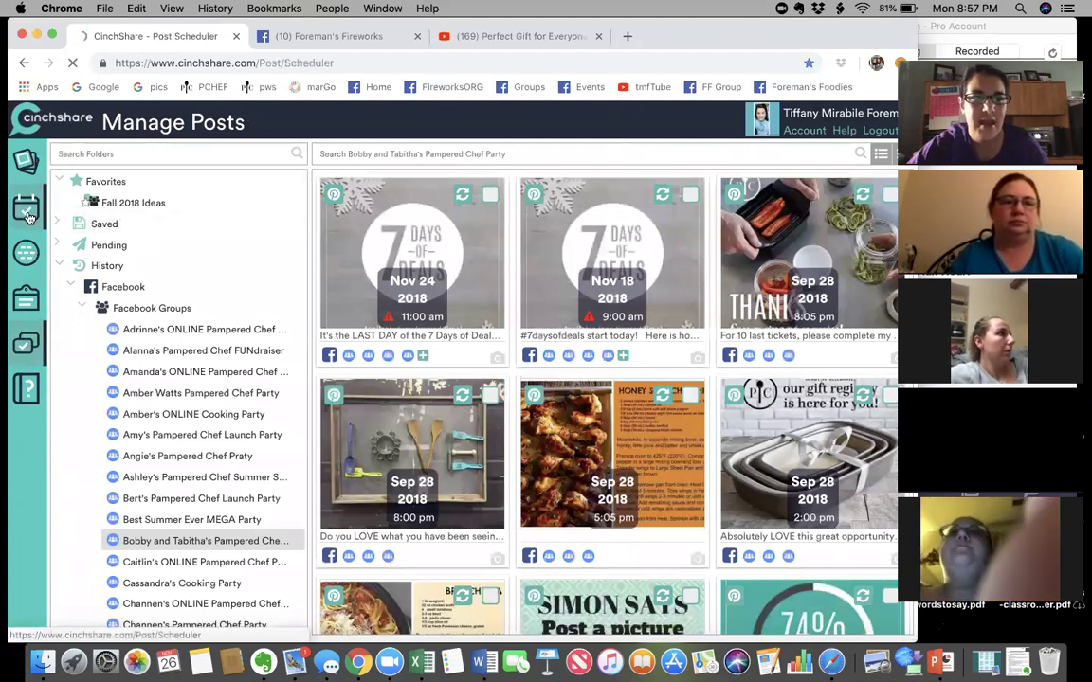
pyautogui.click(29, 270)
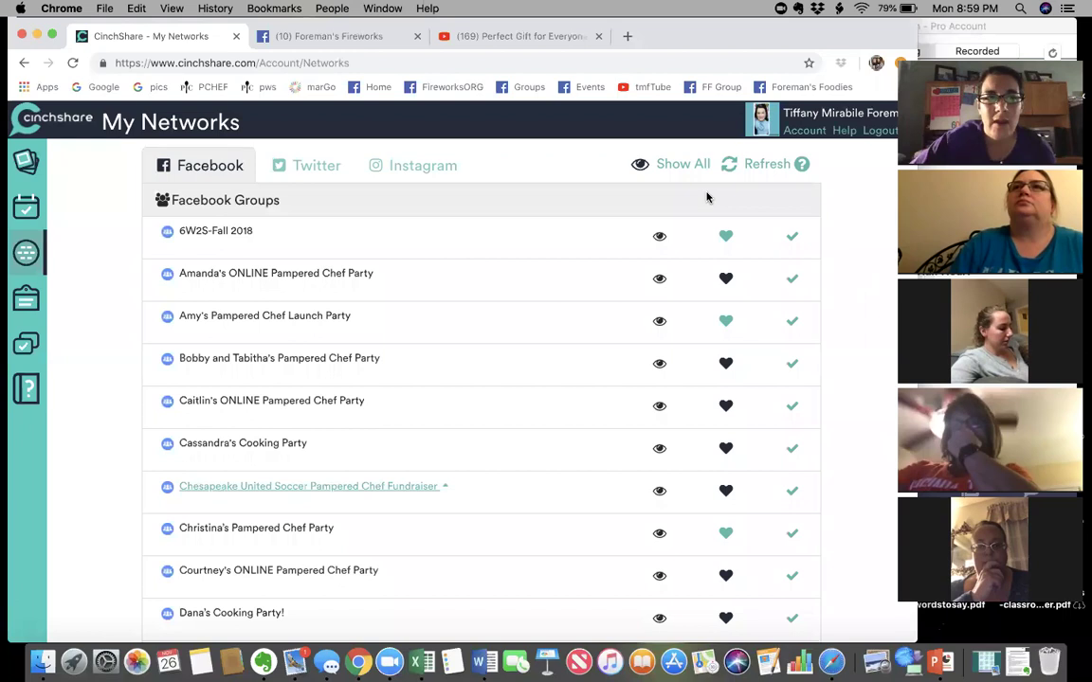
# Step: Open the post scheduler and select the first six favorite groups, through the ONLINE party group after the Chesapeake United Soccer fundraiser
pyautogui.click(34, 207)
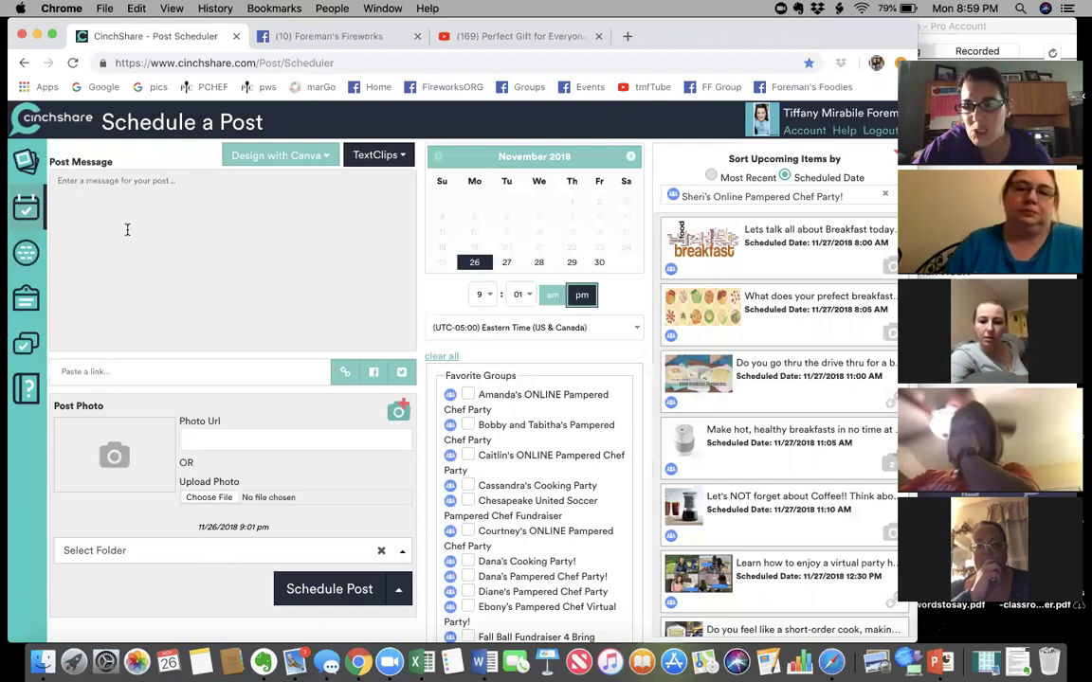
pyautogui.click(468, 394)
pyautogui.click(467, 424)
pyautogui.click(467, 455)
pyautogui.click(467, 486)
pyautogui.click(467, 500)
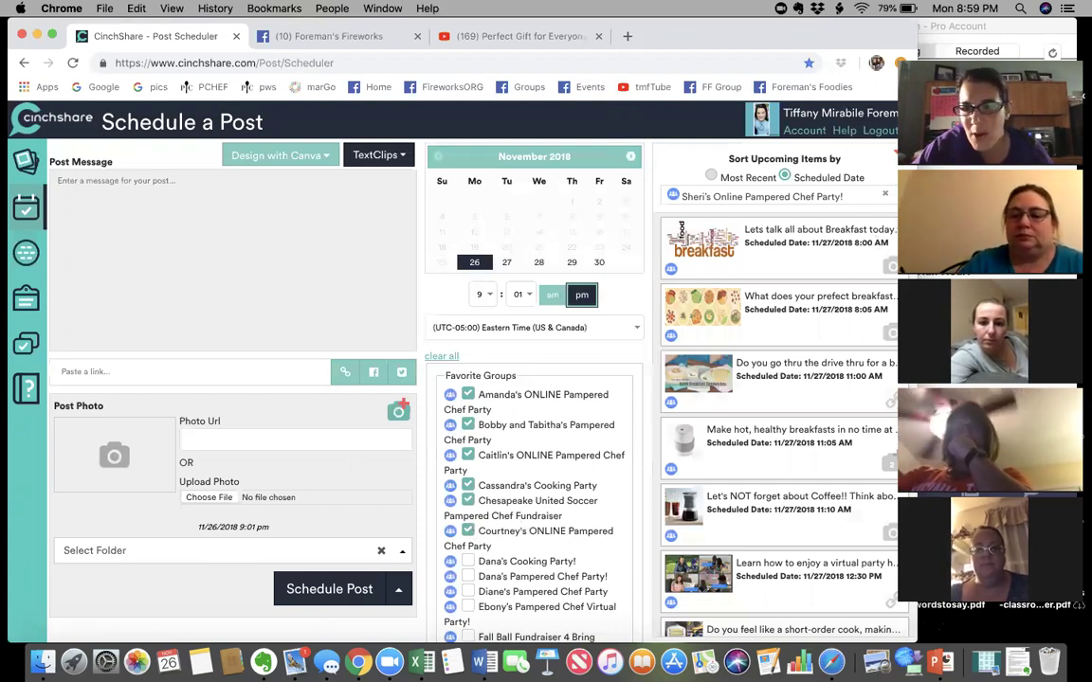
# Step: Copy the breakfast post scheduled for 11/27/2018 8:00 AM into the scheduler as a new post, discarding the unsaved changes
pyautogui.click(891, 266)
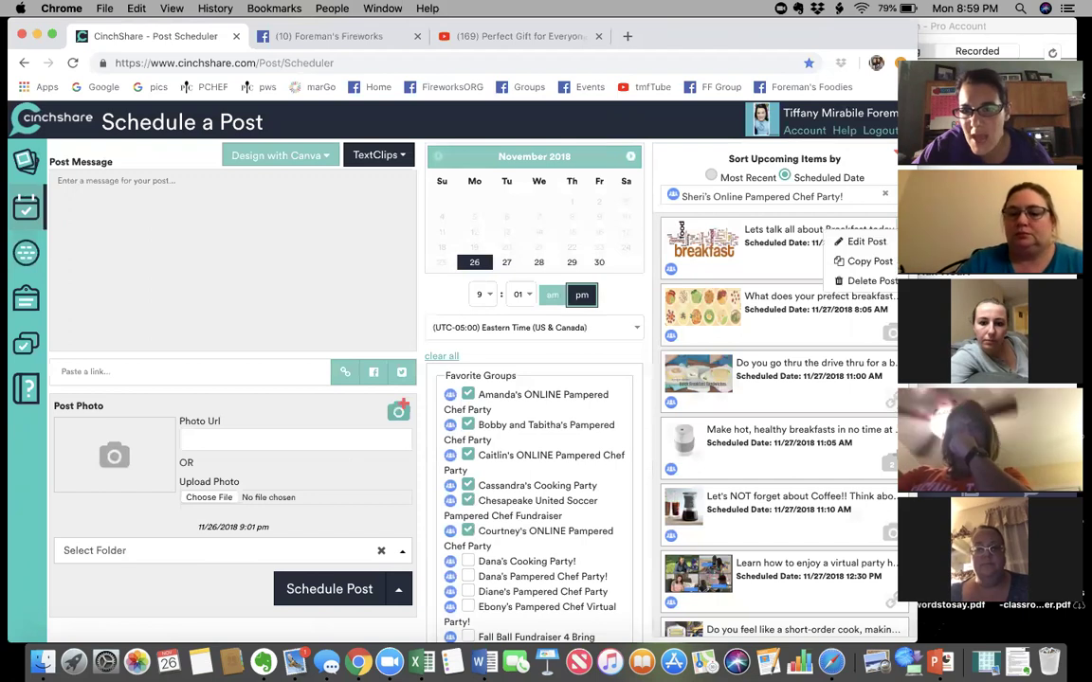
pyautogui.click(891, 262)
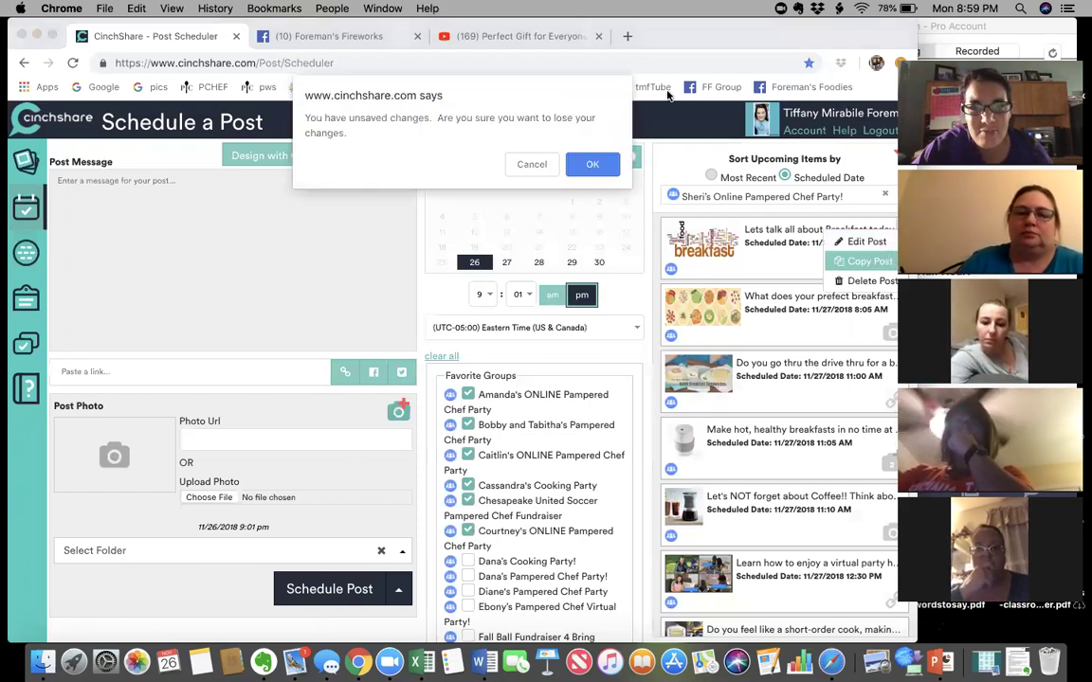
pyautogui.click(593, 165)
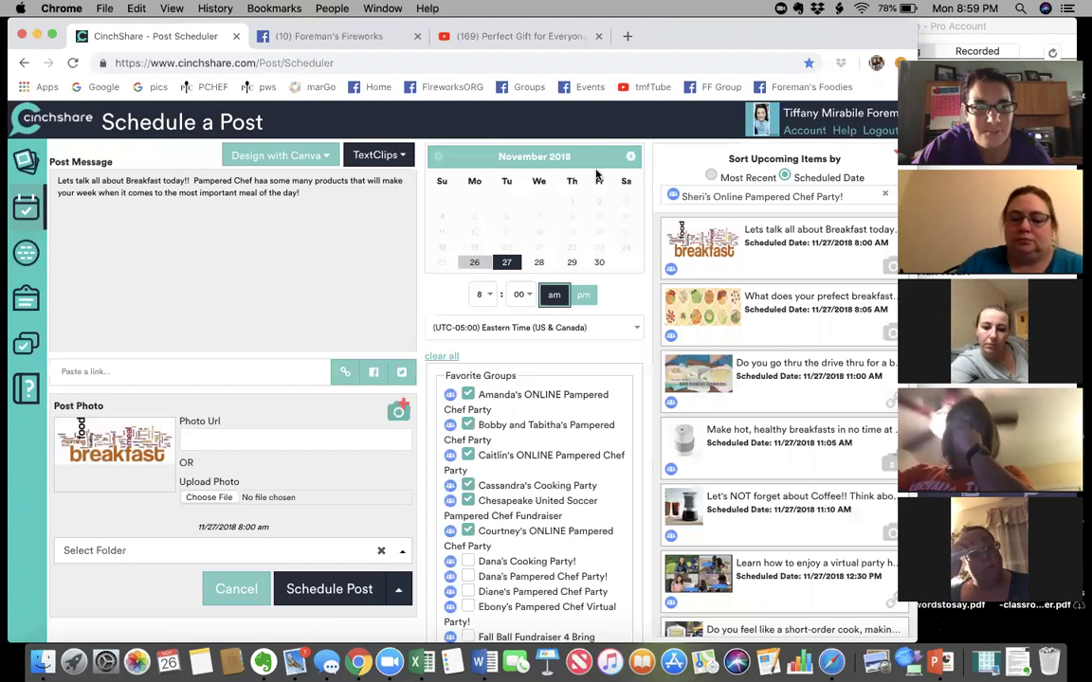
# Step: Deselect the first six favorite groups, through the ONLINE party group after the Chesapeake United Soccer fundraiser
pyautogui.click(467, 394)
pyautogui.click(468, 425)
pyautogui.click(467, 455)
pyautogui.click(467, 485)
pyautogui.click(467, 500)
pyautogui.click(468, 531)
pyautogui.scroll(-3, 528, 512)
pyautogui.click(528, 512)
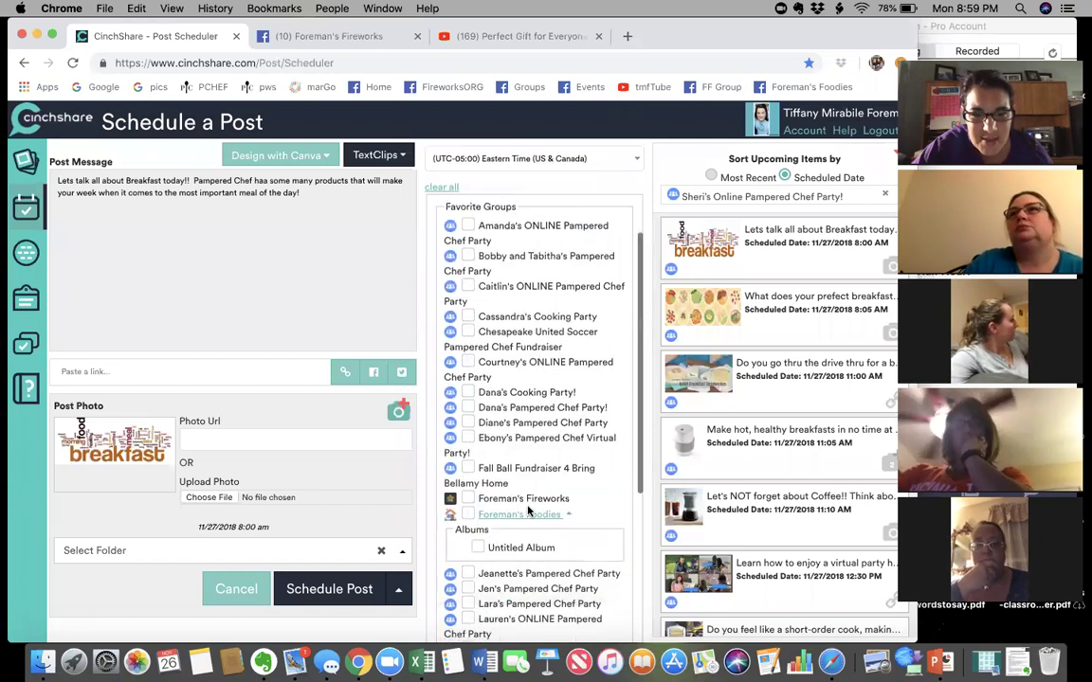
# Step: Select the next five favorite groups for the copied breakfast post, through the Fall Ball fundraiser
pyautogui.click(467, 385)
pyautogui.click(467, 400)
pyautogui.click(467, 417)
pyautogui.click(468, 430)
pyautogui.click(468, 461)
pyautogui.click(467, 491)
pyautogui.click(467, 491)
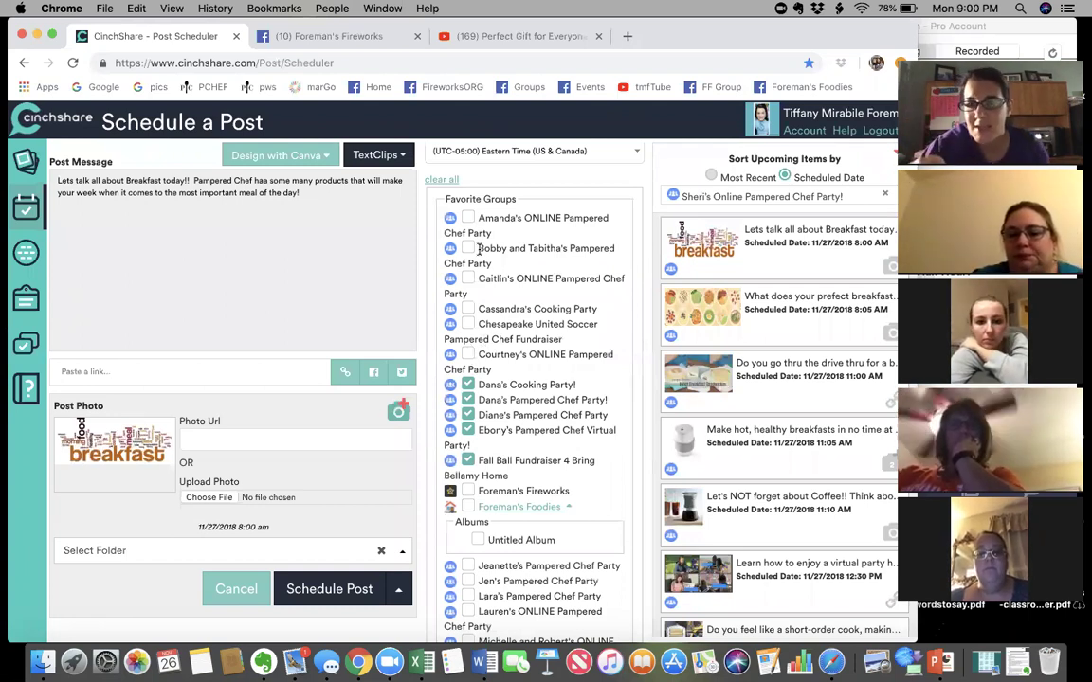
# Step: Deselect the five party and fundraiser groups chosen for the copied breakfast post
pyautogui.click(467, 460)
pyautogui.click(468, 430)
pyautogui.click(468, 415)
pyautogui.click(467, 400)
pyautogui.click(467, 385)
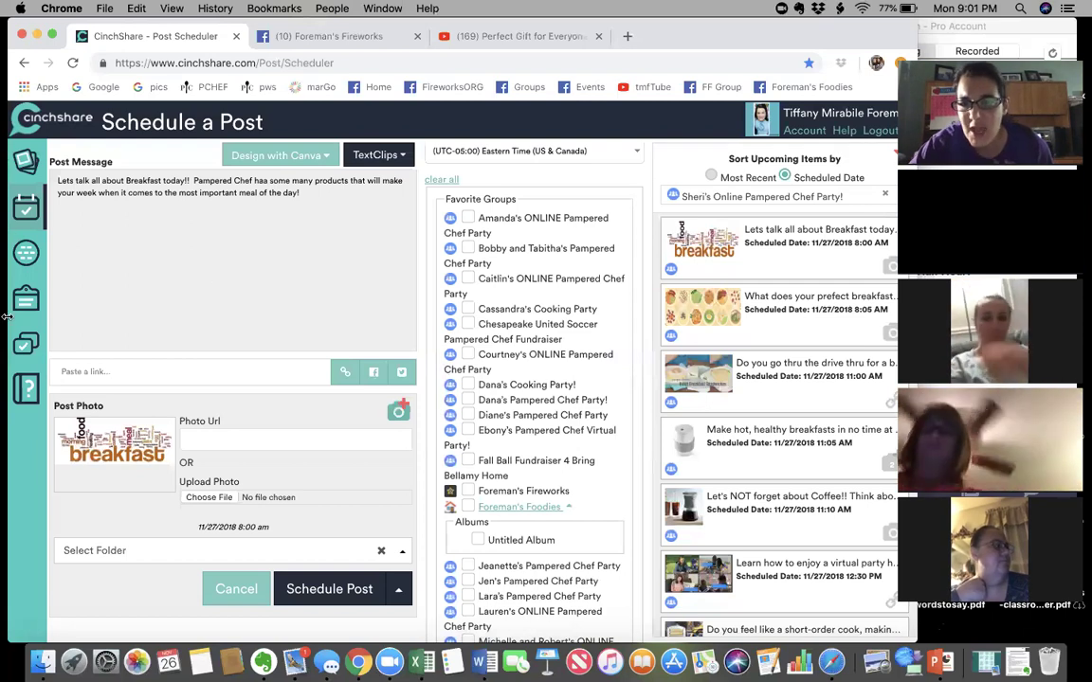
# Step: Remove the network filter from the upcoming items and cancel the copied breakfast post
pyautogui.click(884, 195)
pyautogui.click(853, 196)
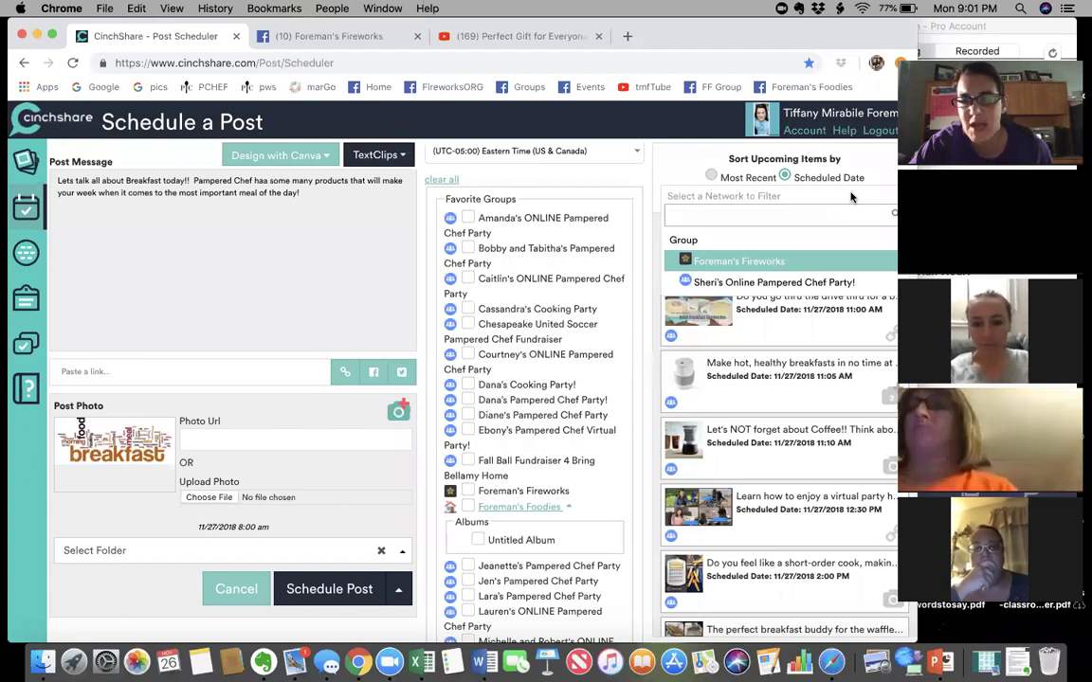
pyautogui.click(267, 248)
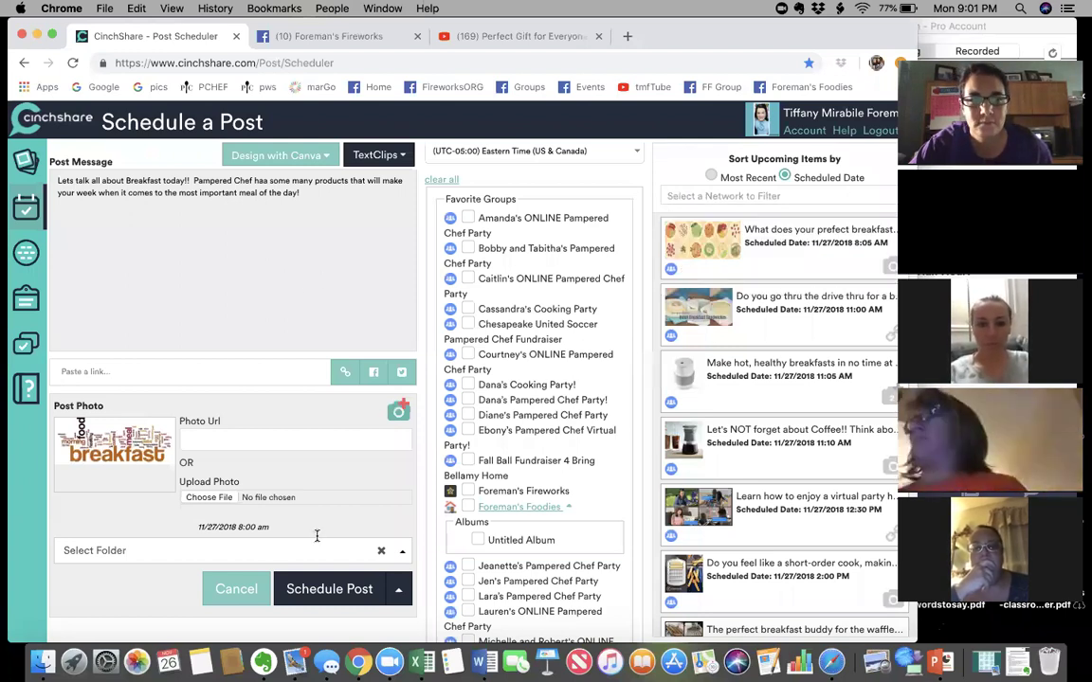
pyautogui.click(237, 589)
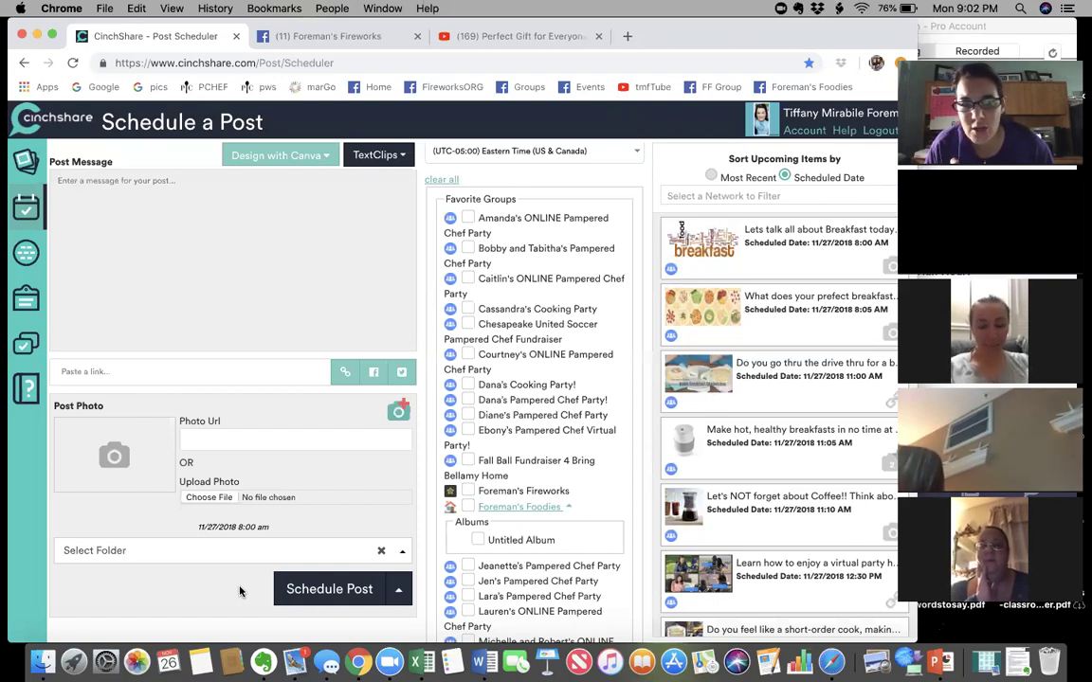
# Step: Open the Manage Posts library and show the history of the third Facebook group, an ONLINE Pampered Chef party
pyautogui.click(19, 350)
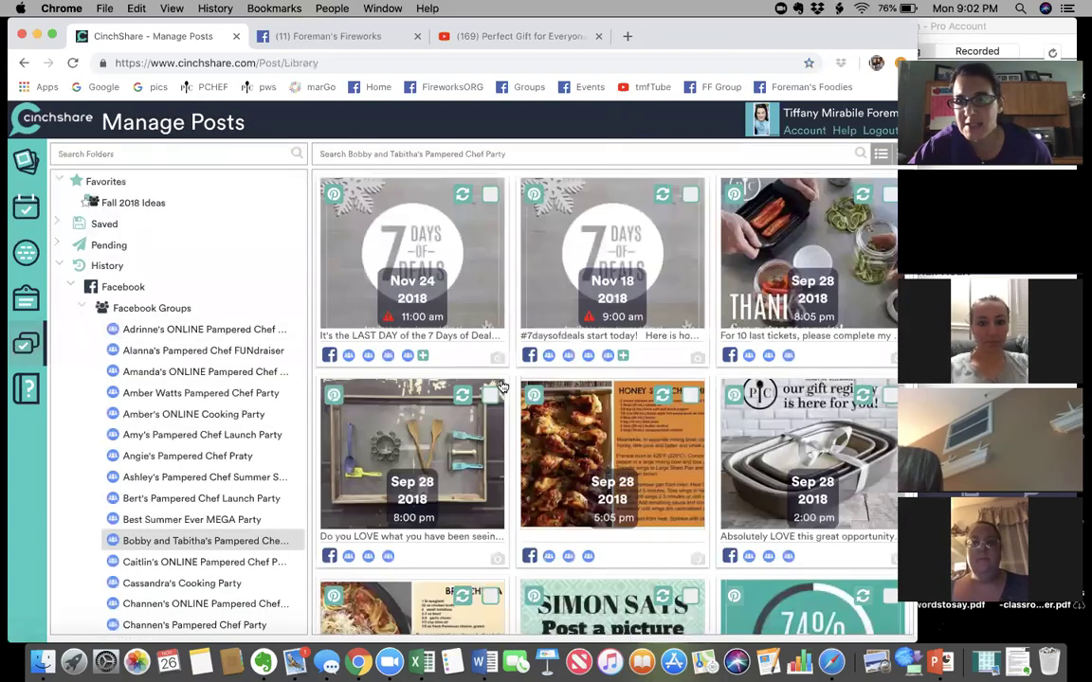
pyautogui.click(206, 375)
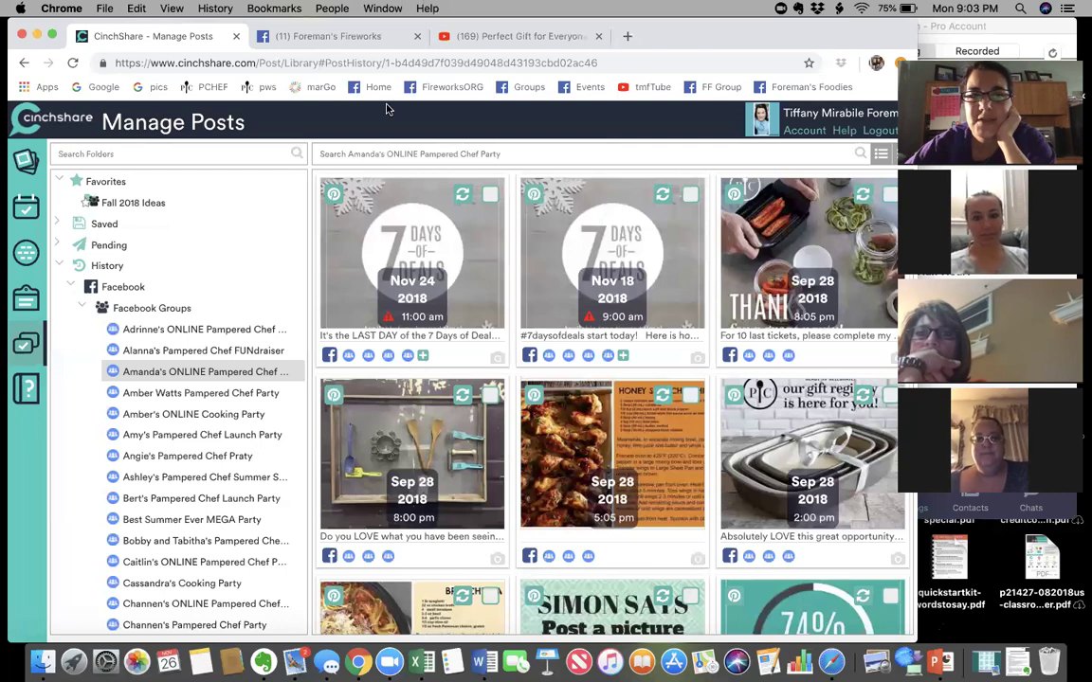
# Step: Switch to Facebook, close the open chat, and find and open the Pampered Chef party group listed below Best Summer Ever MEGA Party
pyautogui.click(358, 36)
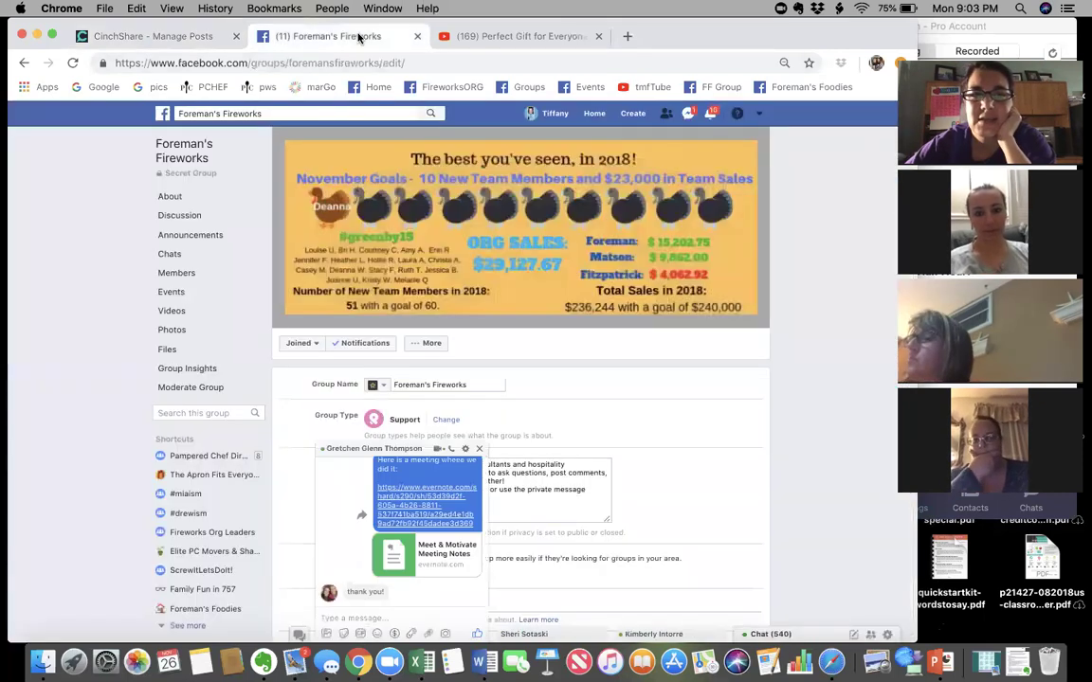
pyautogui.click(479, 448)
pyautogui.click(349, 114)
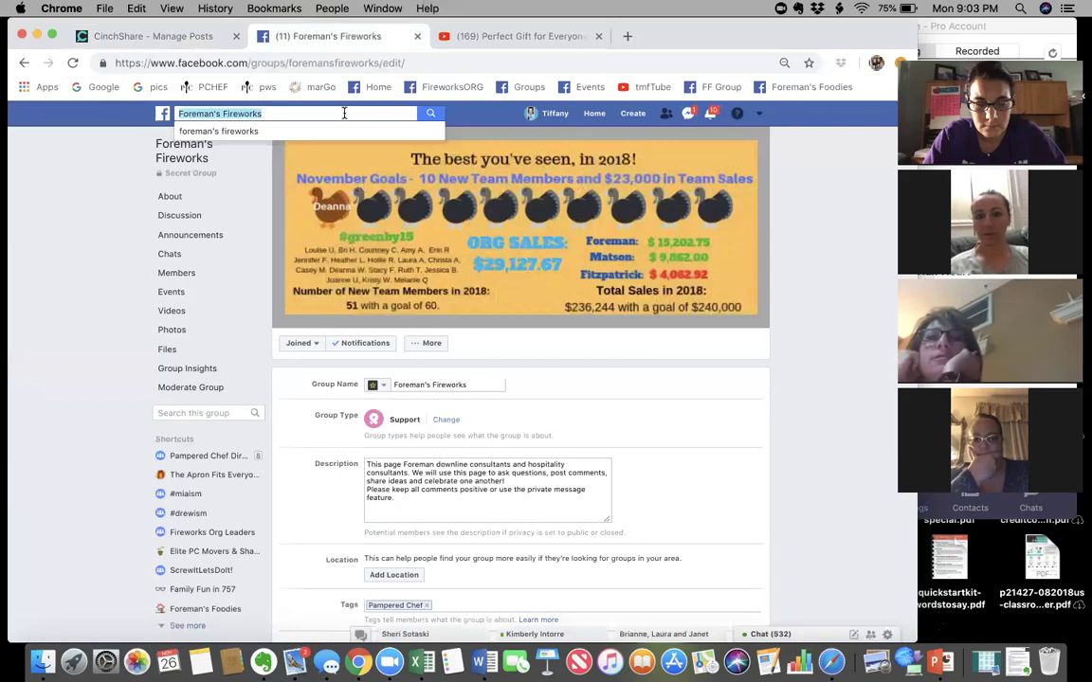
pyautogui.write('bobb')
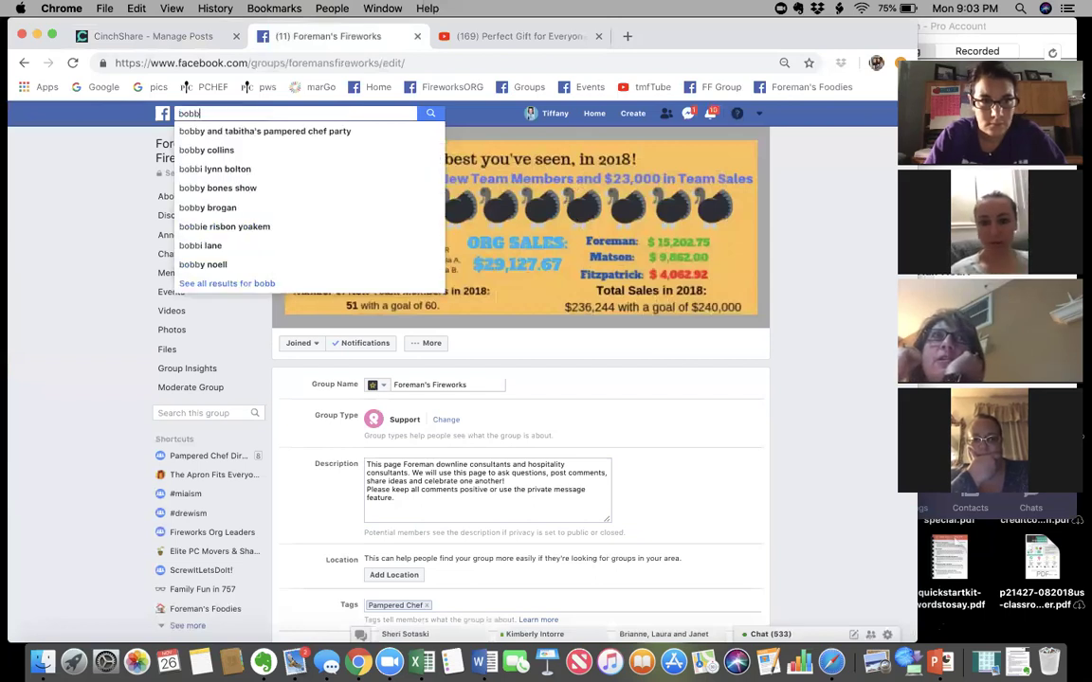
pyautogui.click(321, 133)
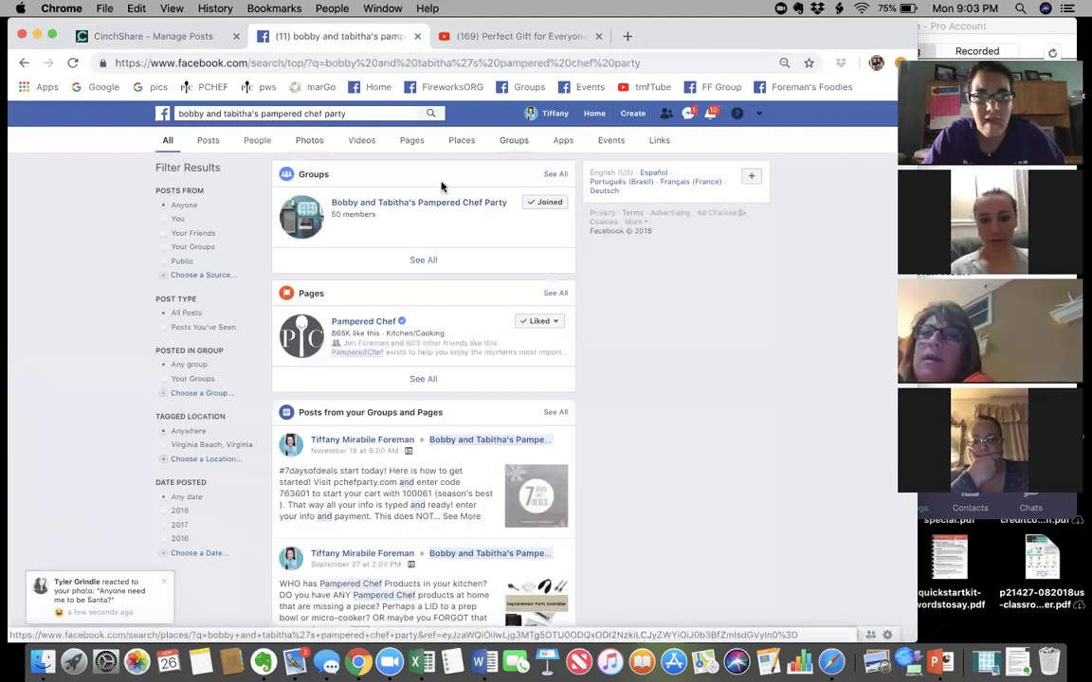
pyautogui.click(422, 206)
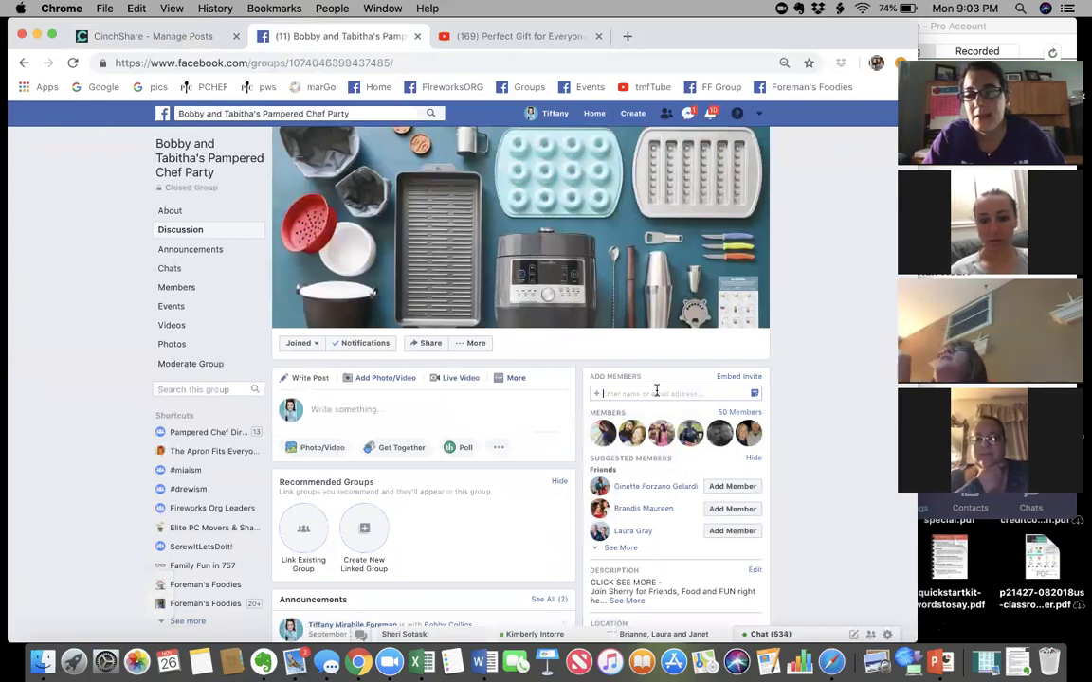
# Step: Add friends as members of the party group, looking up each one by first name
pyautogui.click(656, 390)
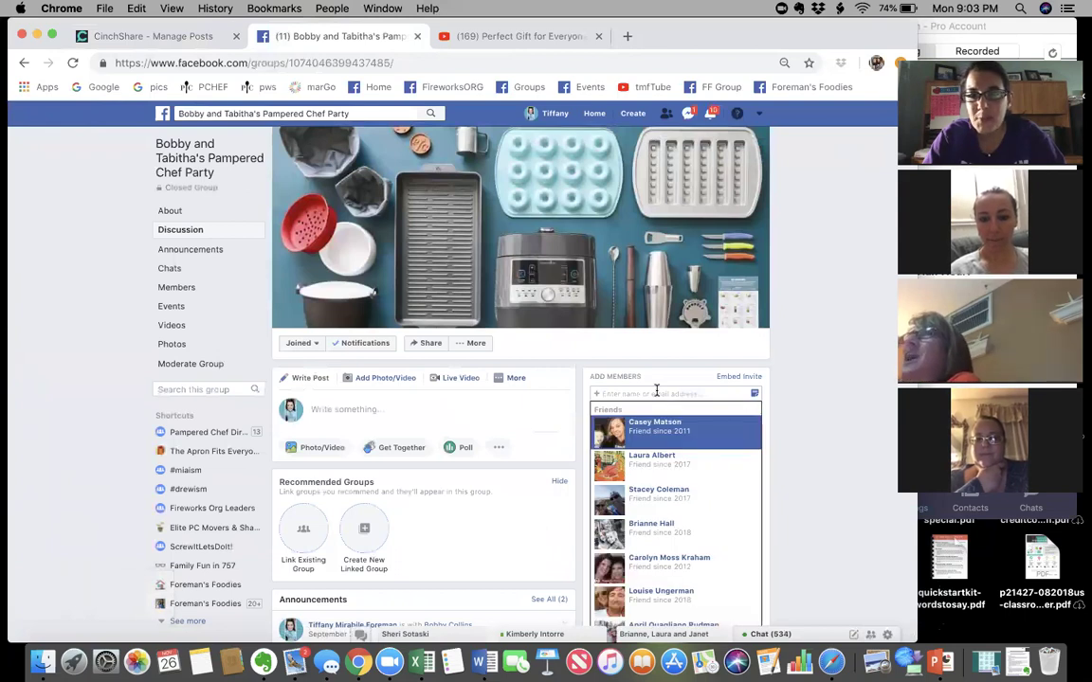
pyautogui.write('jess')
pyautogui.press('Return')
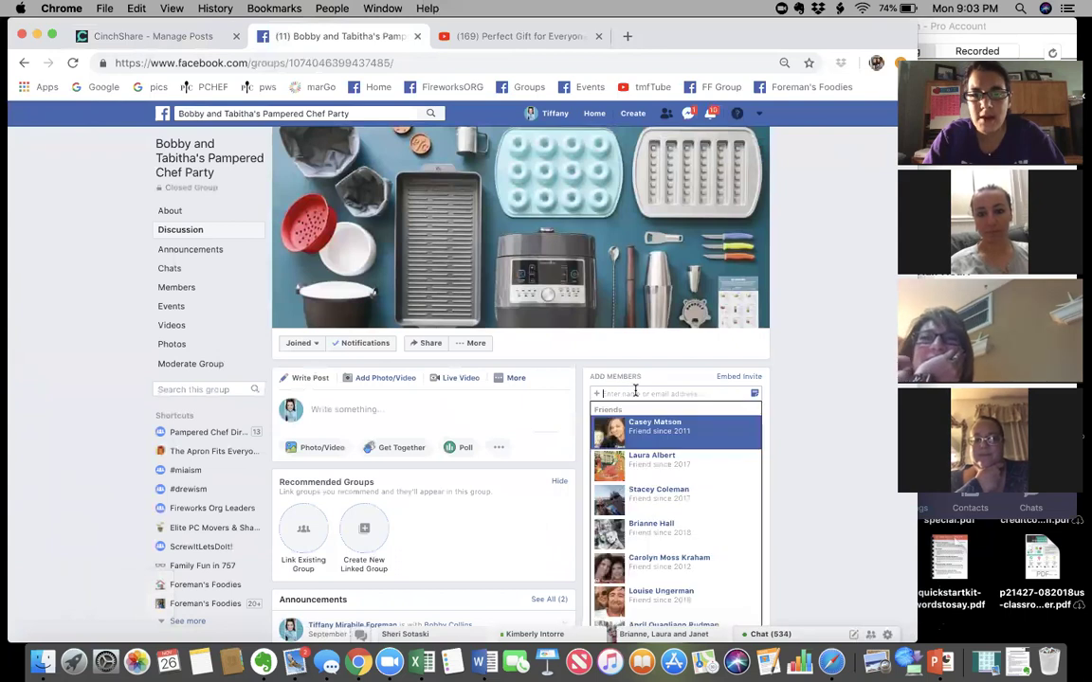
pyautogui.write('laur')
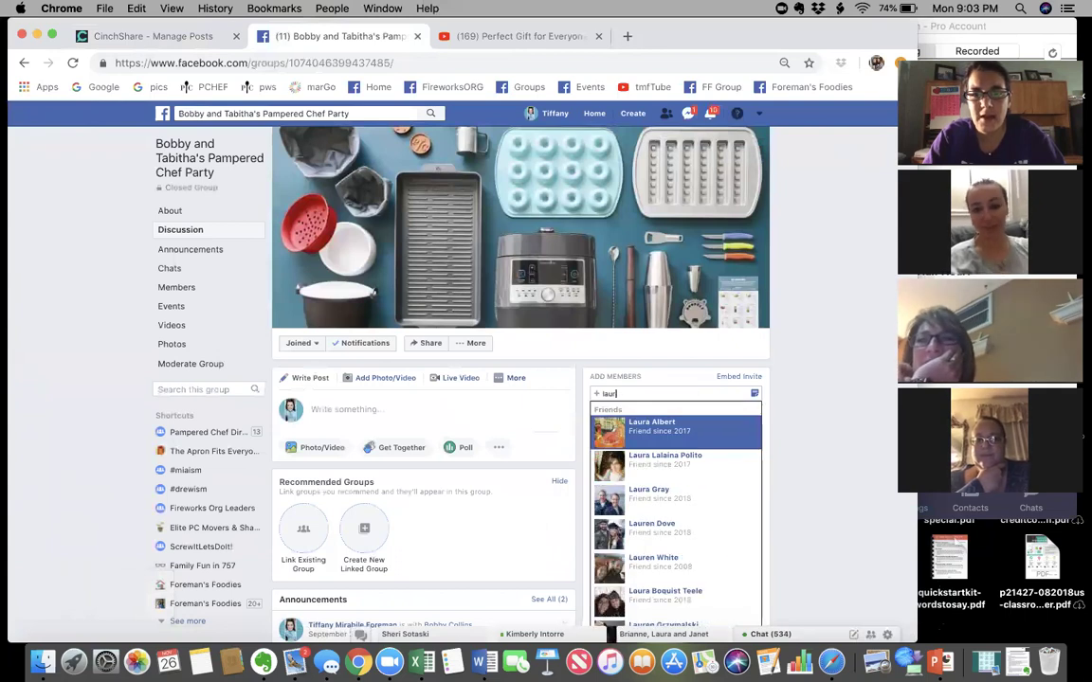
pyautogui.click(649, 447)
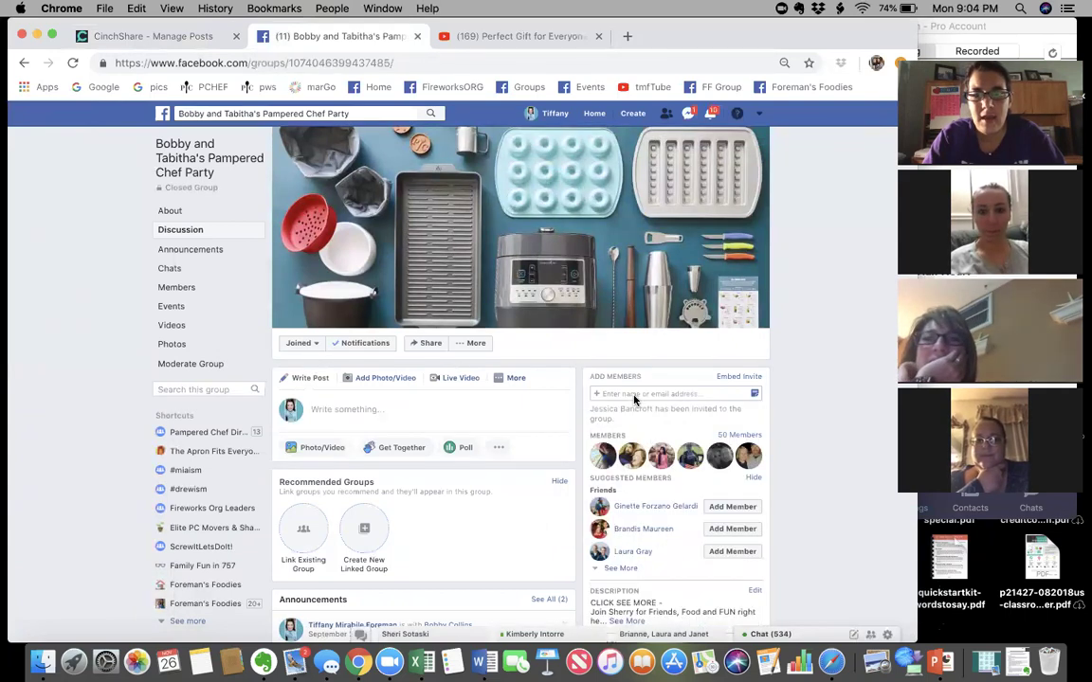
pyautogui.click(631, 396)
pyautogui.write('lisa')
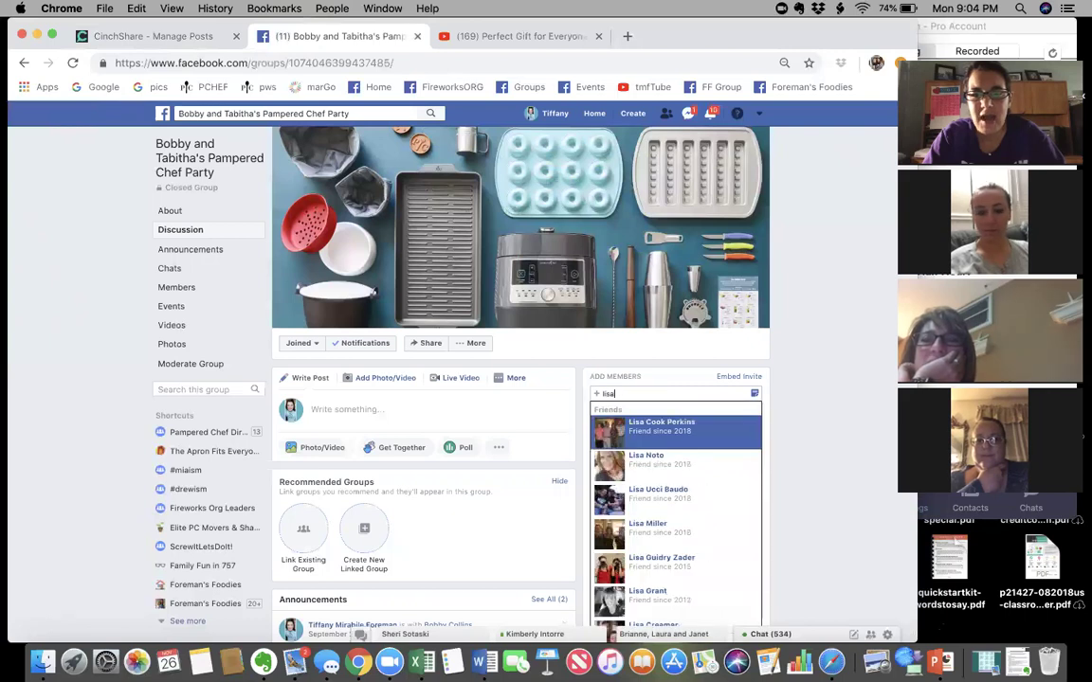
pyautogui.click(644, 427)
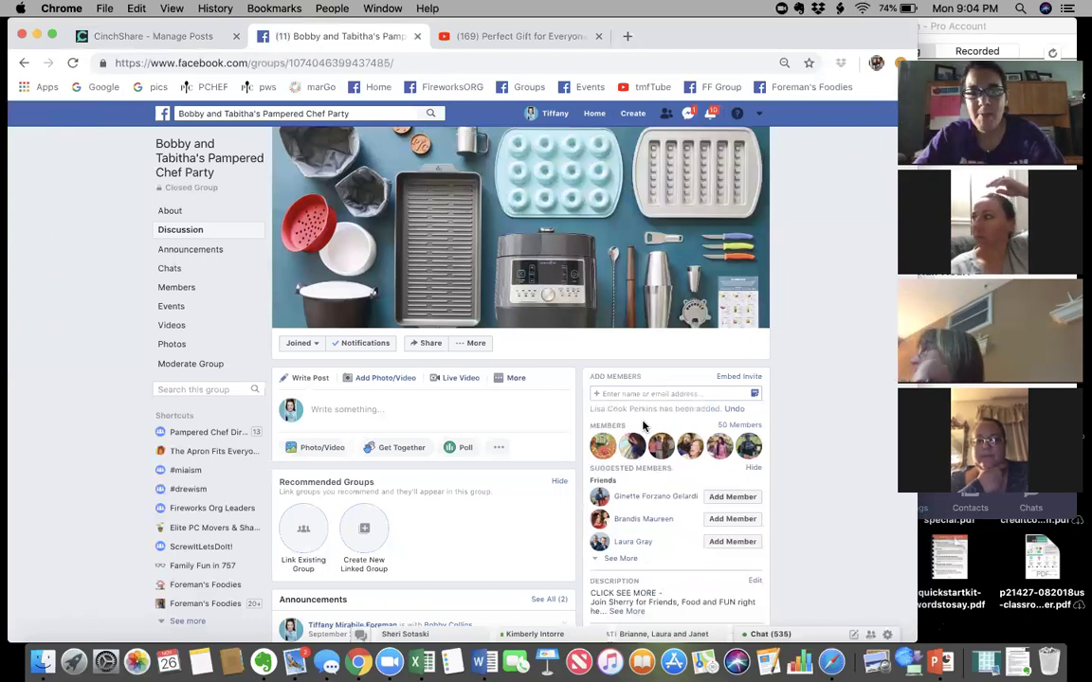
# Step: Review the September 28 recipe and gift registry posts published through CinchShare in the party group's discussion
pyautogui.scroll(-15, 470, 524)
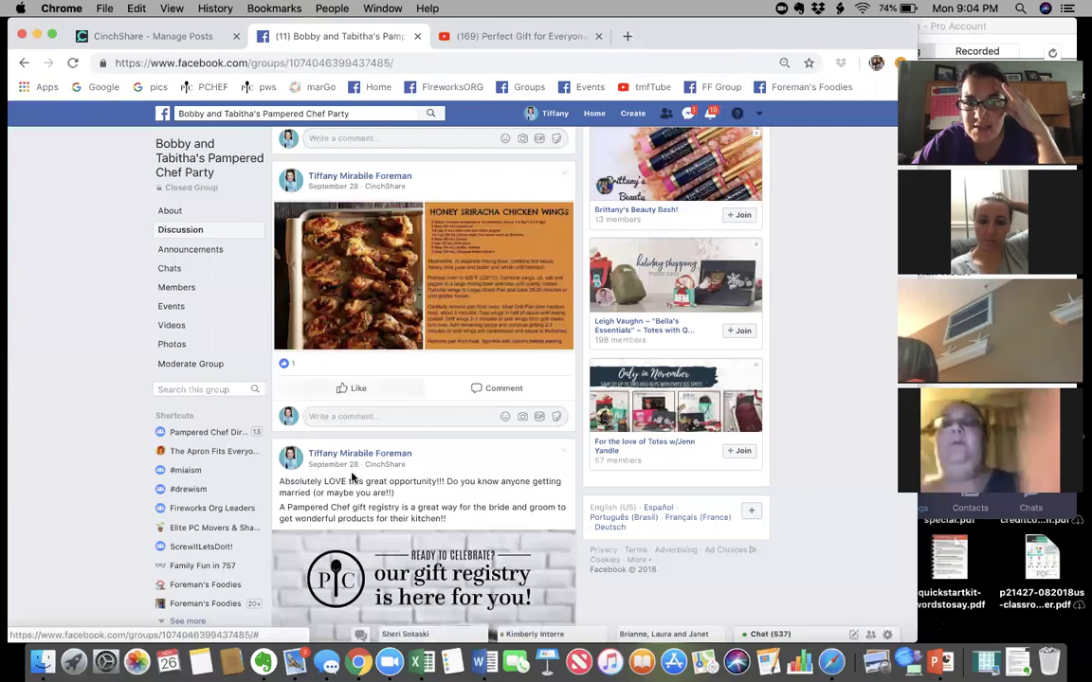
pyautogui.scroll(-5, 358, 474)
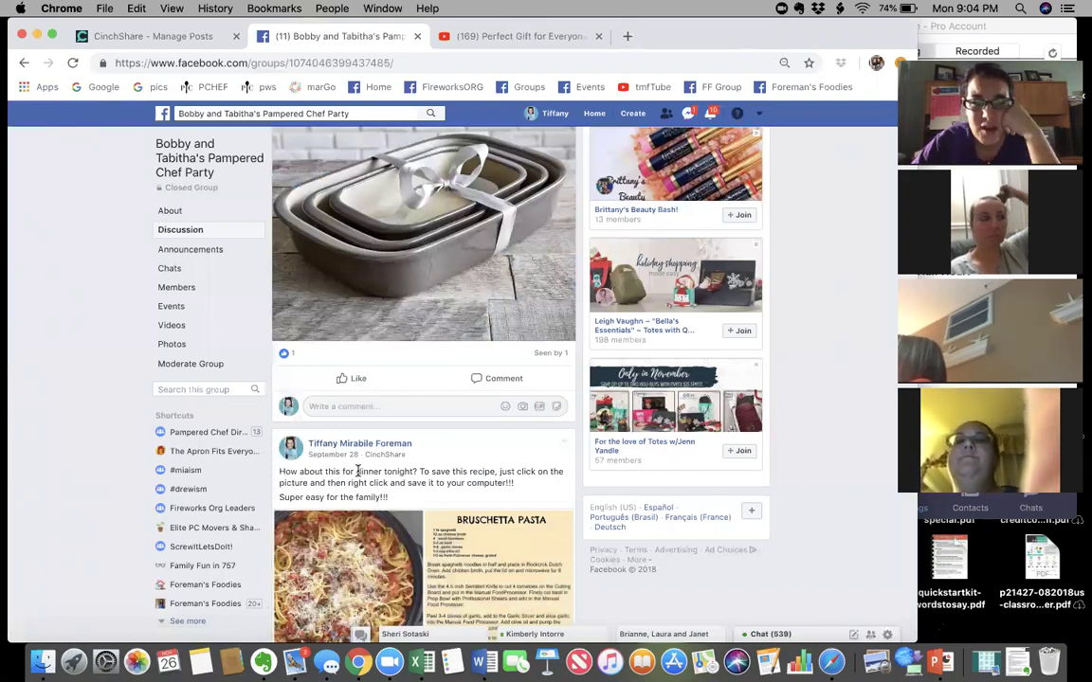
pyautogui.scroll(-1, 358, 471)
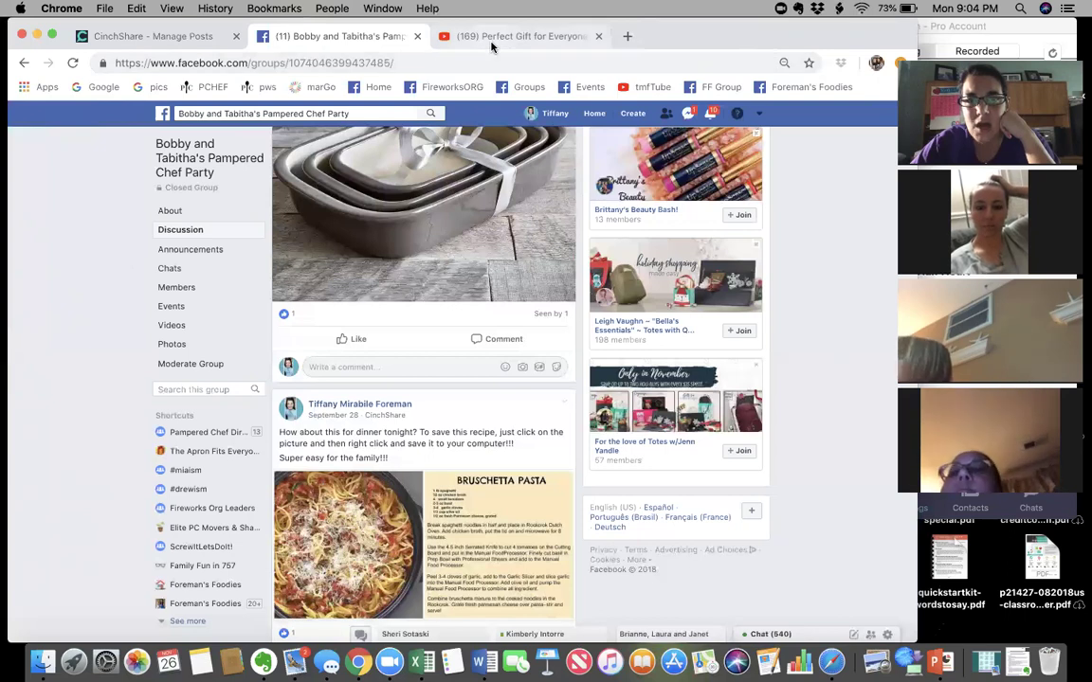
pyautogui.click(184, 36)
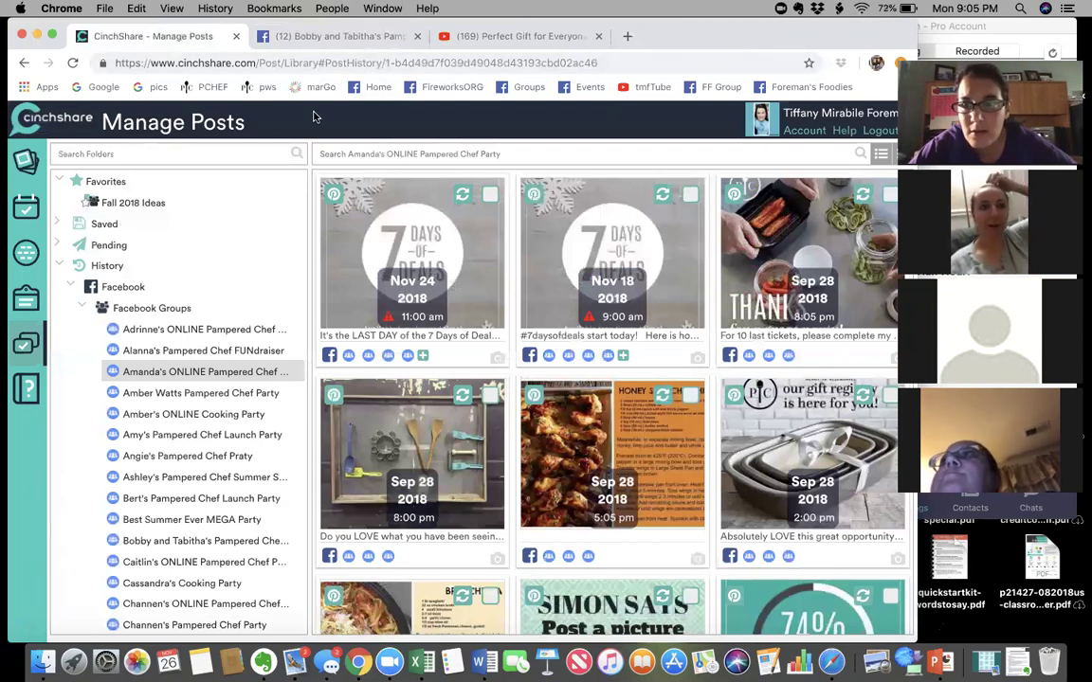
pyautogui.click(360, 47)
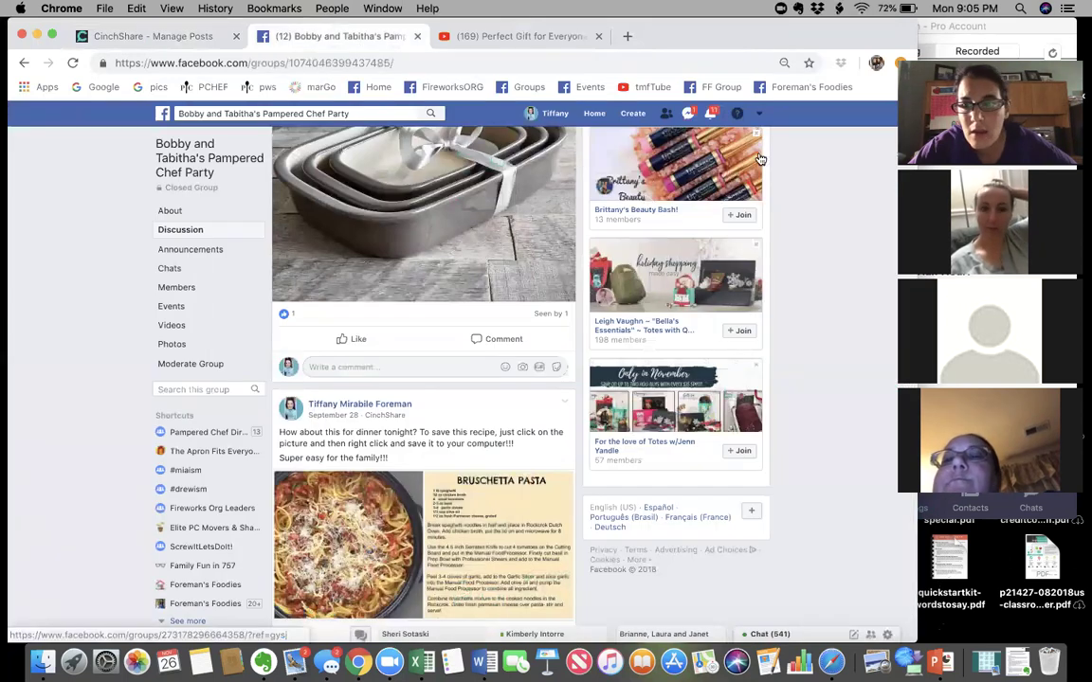
pyautogui.scroll(5, 784, 171)
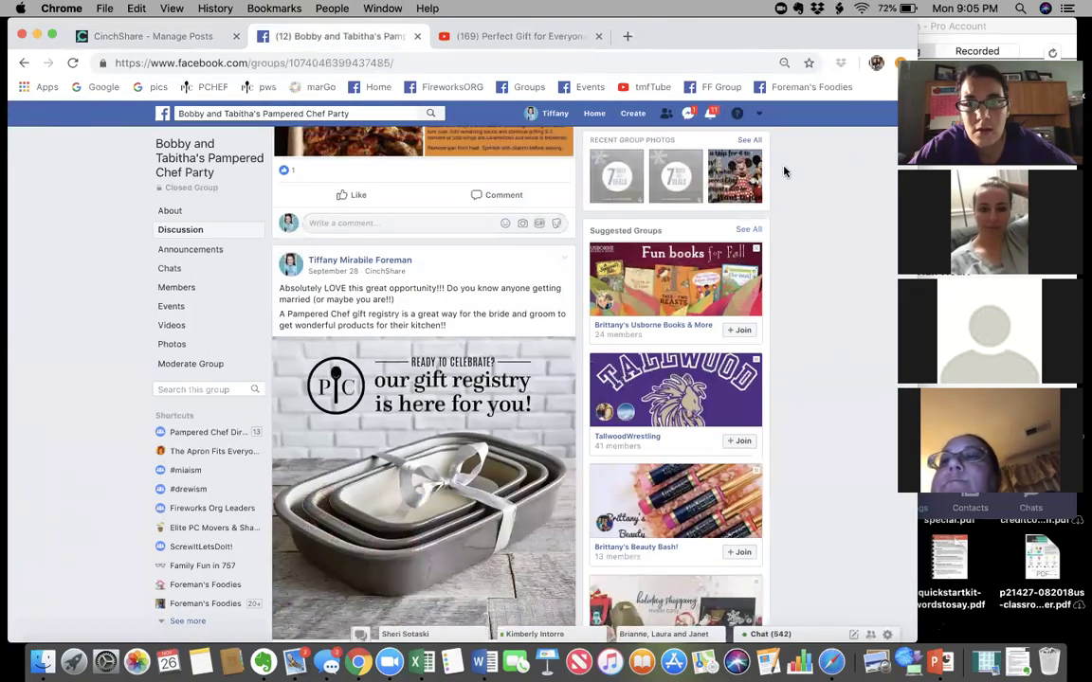
pyautogui.scroll(5, 784, 172)
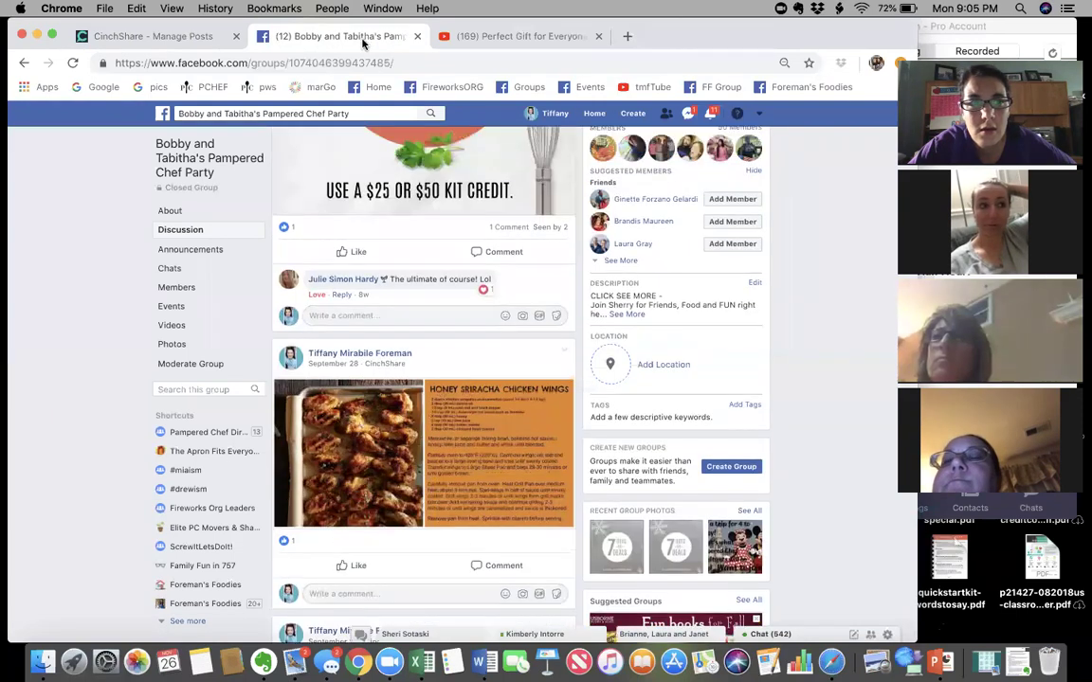
# Step: Switch back to CinchShare and look through the posts in the saved Fall 2018 Ideas folder
pyautogui.click(192, 38)
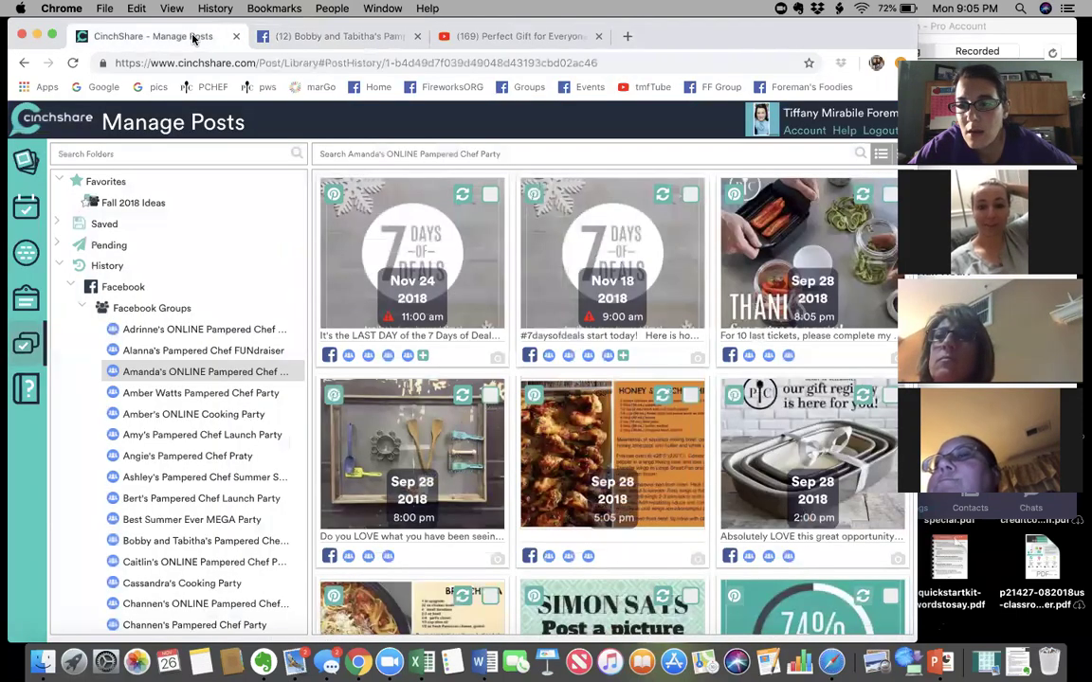
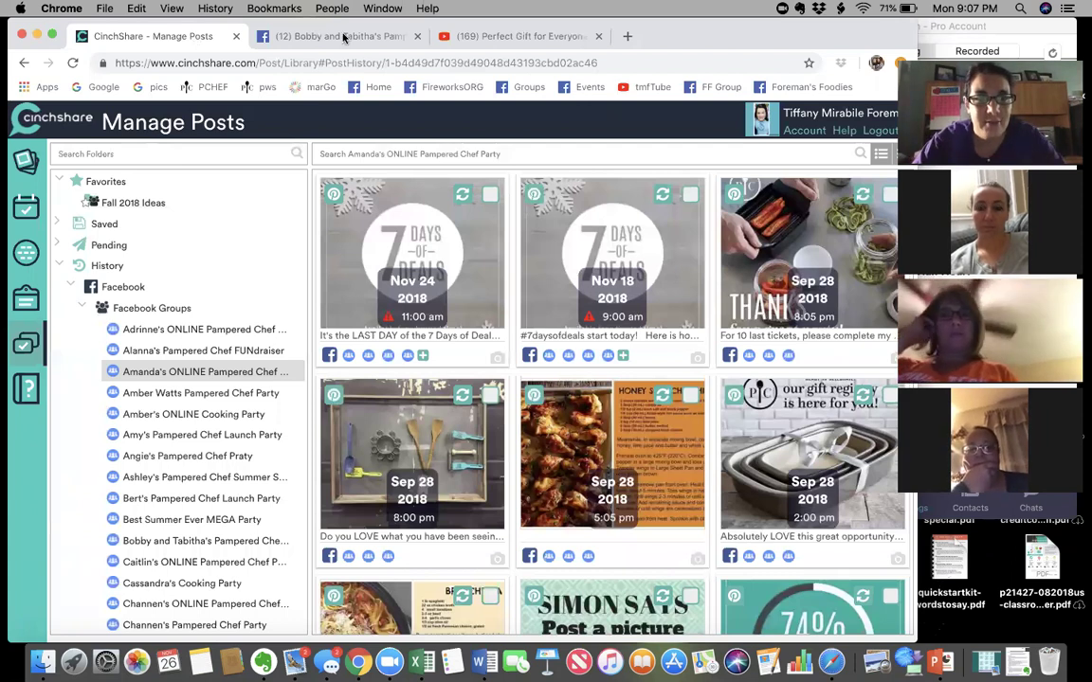
pyautogui.click(94, 230)
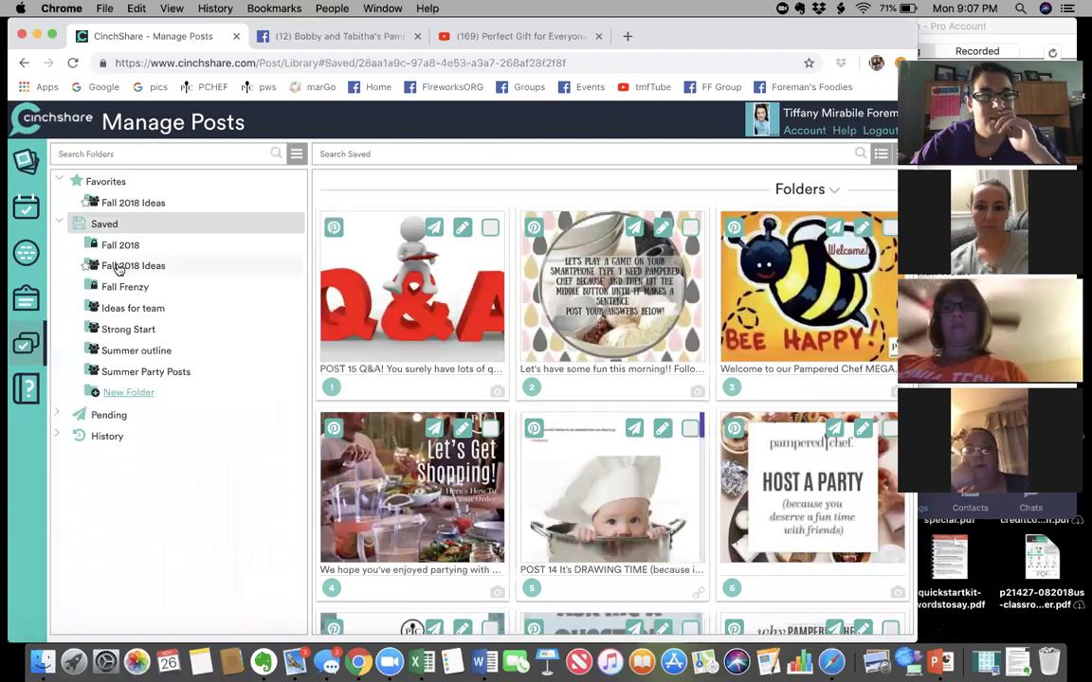
pyautogui.click(119, 270)
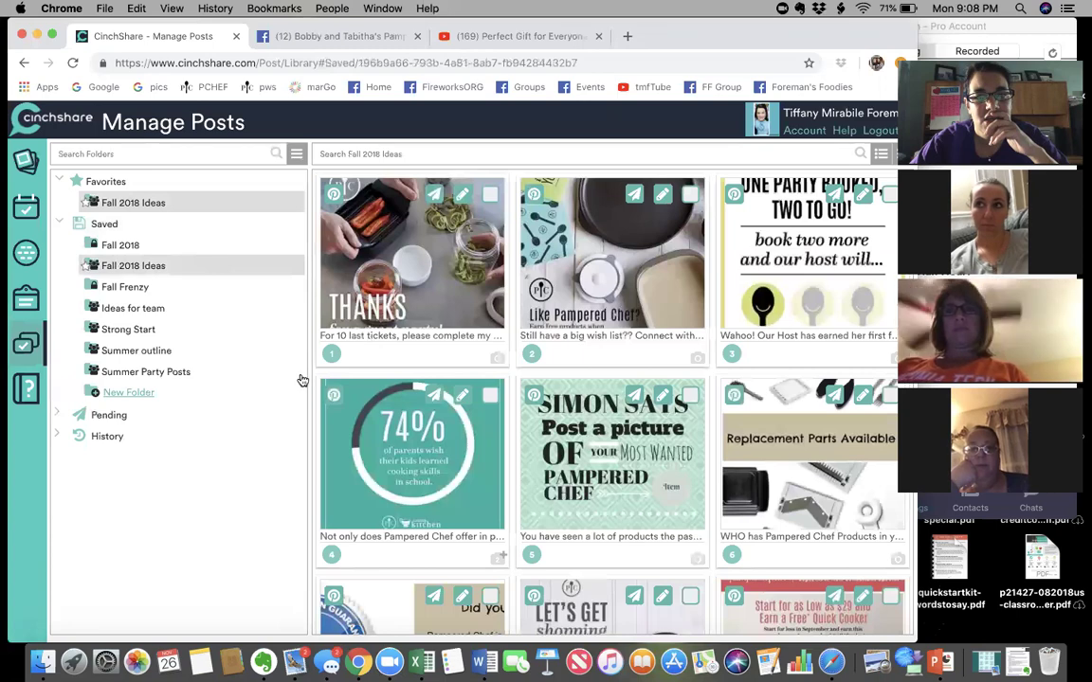
pyautogui.scroll(-12, 479, 372)
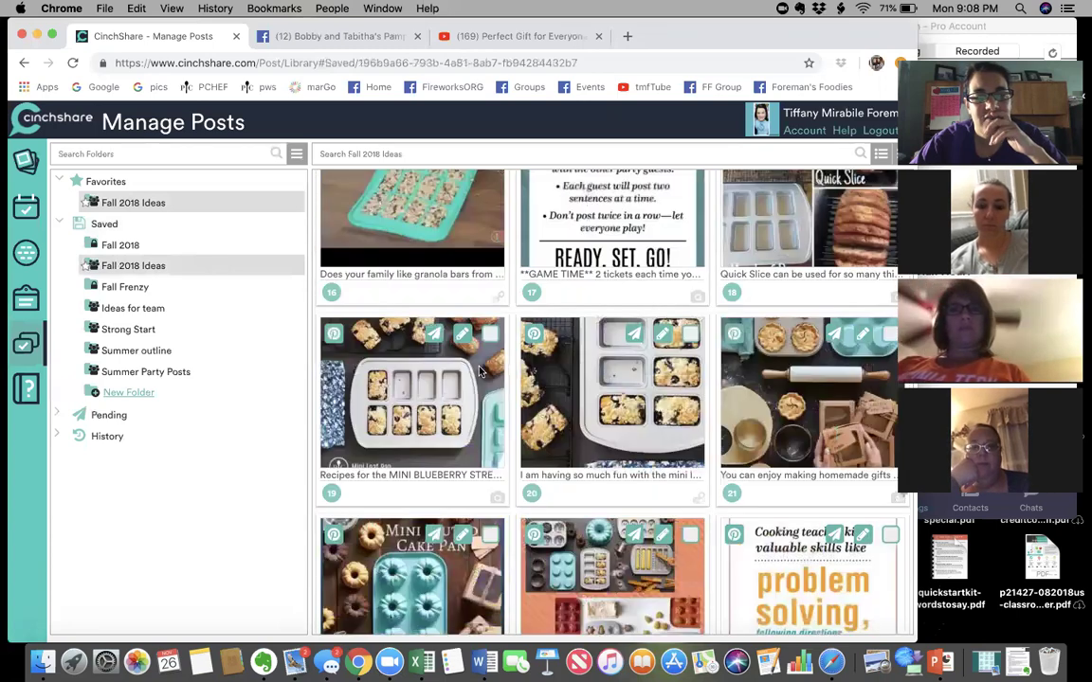
pyautogui.scroll(-13, 480, 371)
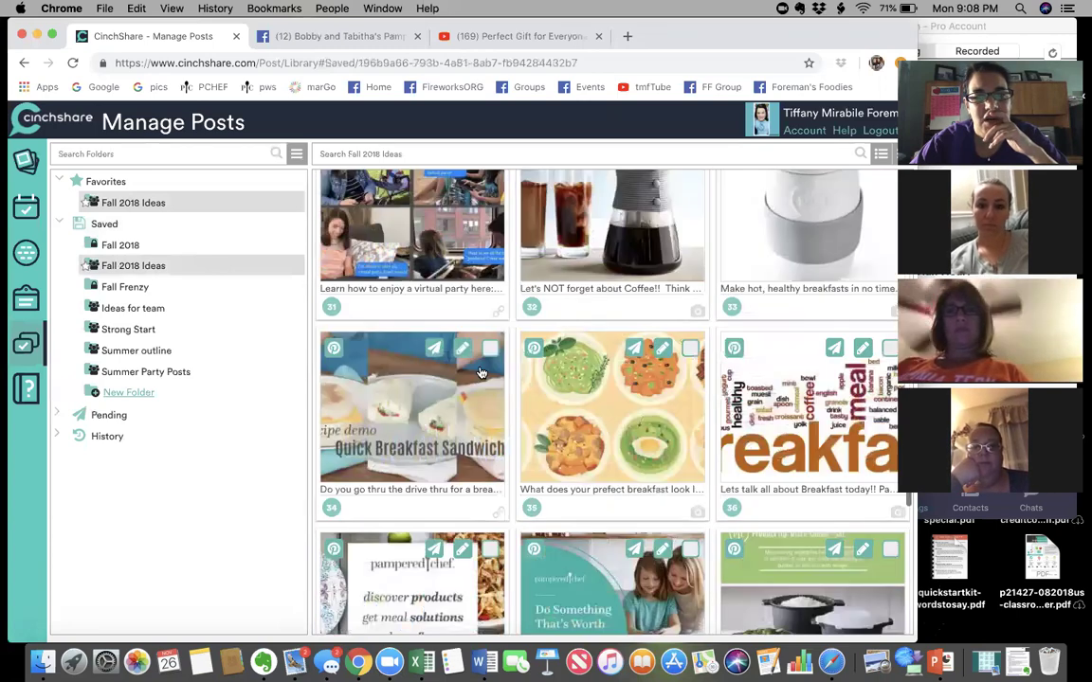
# Step: Browse the remaining posts in the Fall 2018 Ideas folder down to its end
pyautogui.scroll(-14, 480, 372)
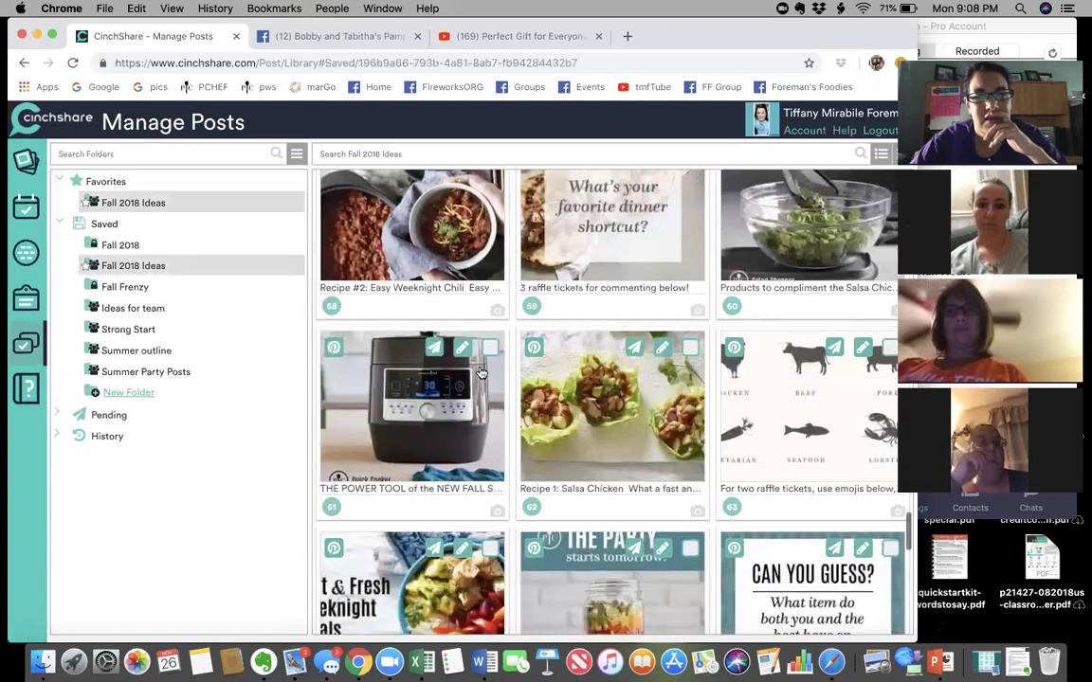
pyautogui.scroll(-10, 479, 372)
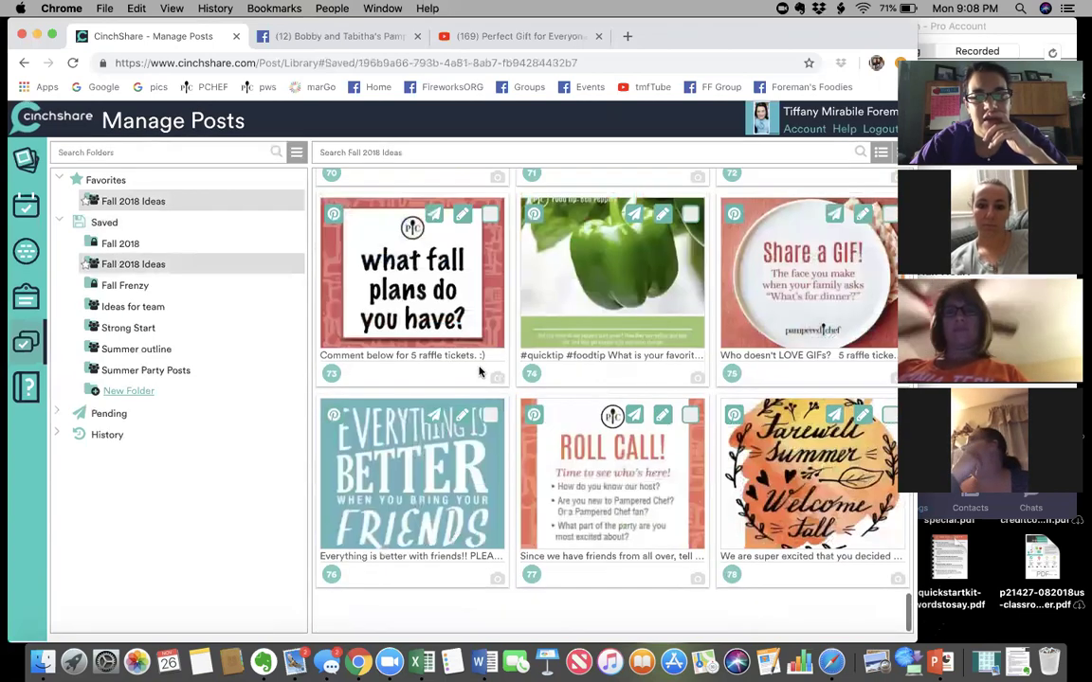
pyautogui.scroll(4, 531, 237)
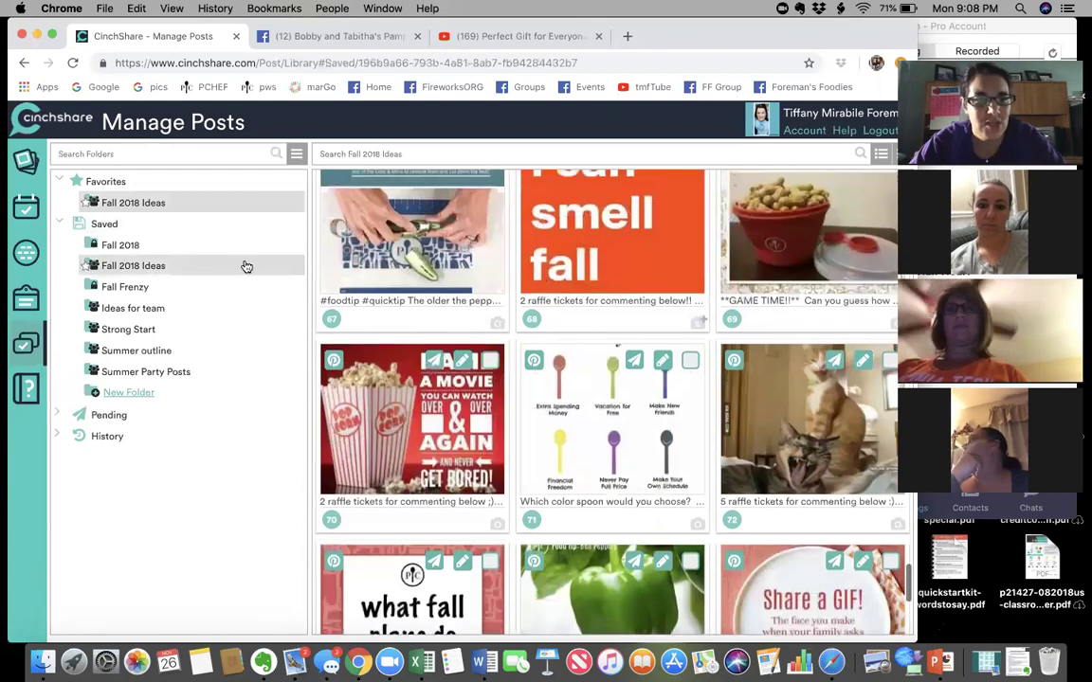
# Step: Select the saved Fall 2018 Ideas folder and check which management actions are available for it
pyautogui.click(140, 272)
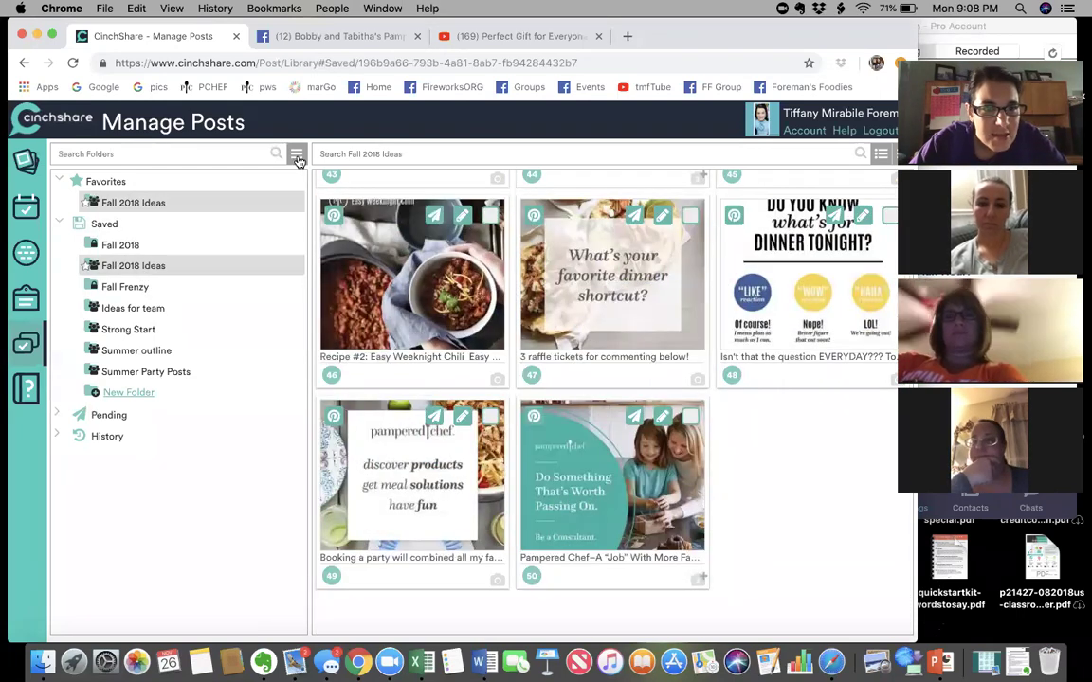
pyautogui.click(296, 156)
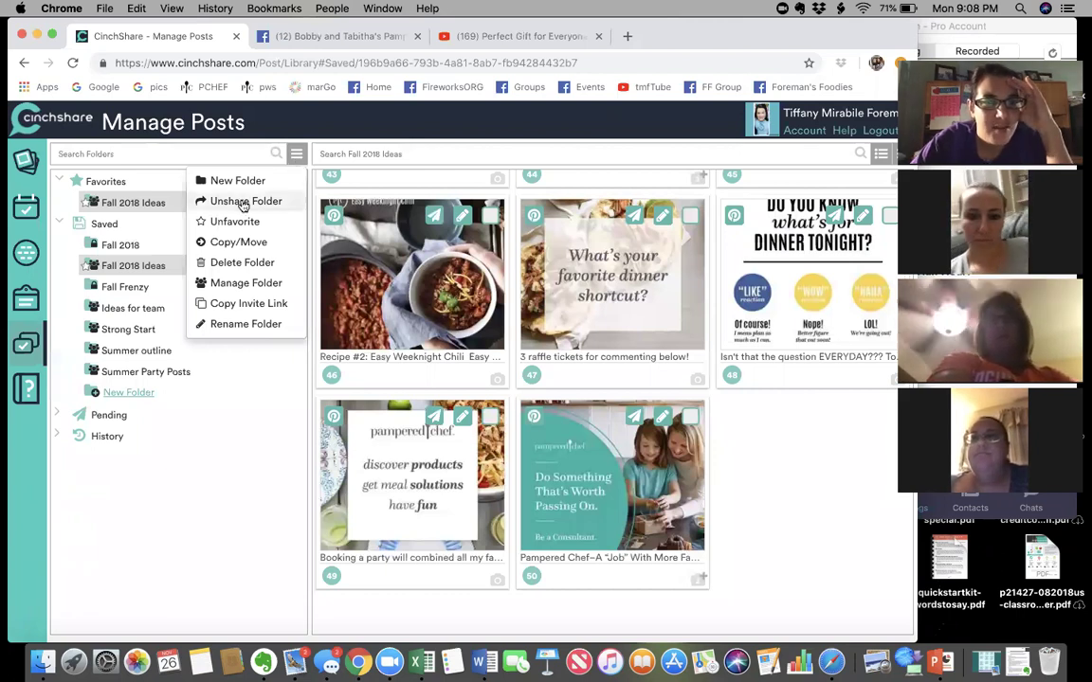
pyautogui.click(137, 272)
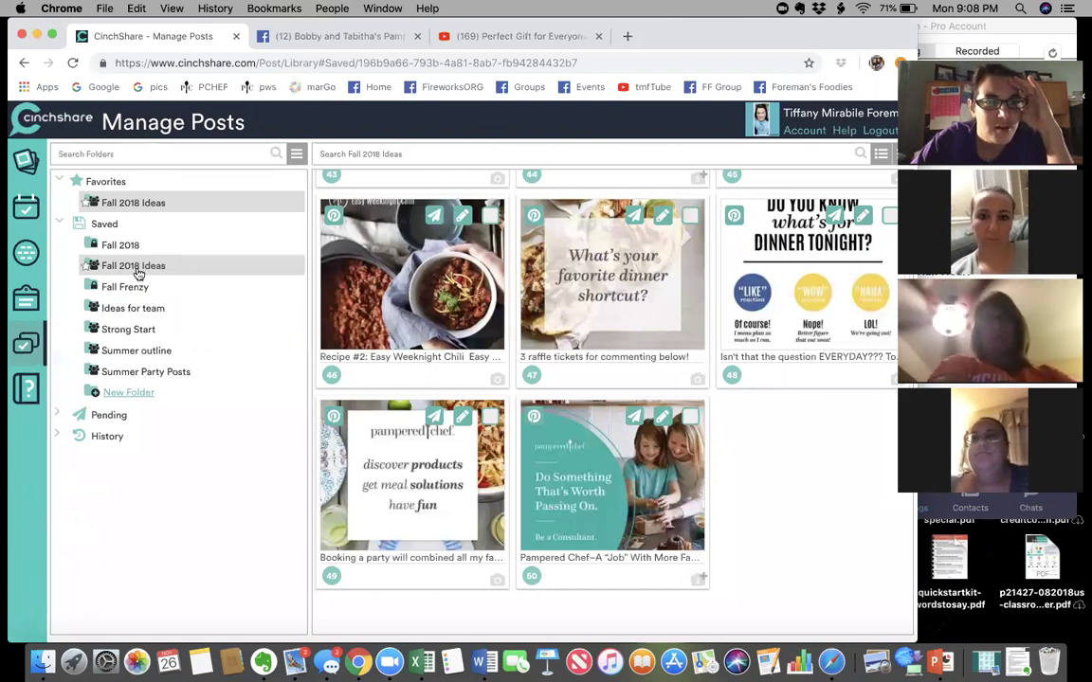
pyautogui.rightClick(86, 271)
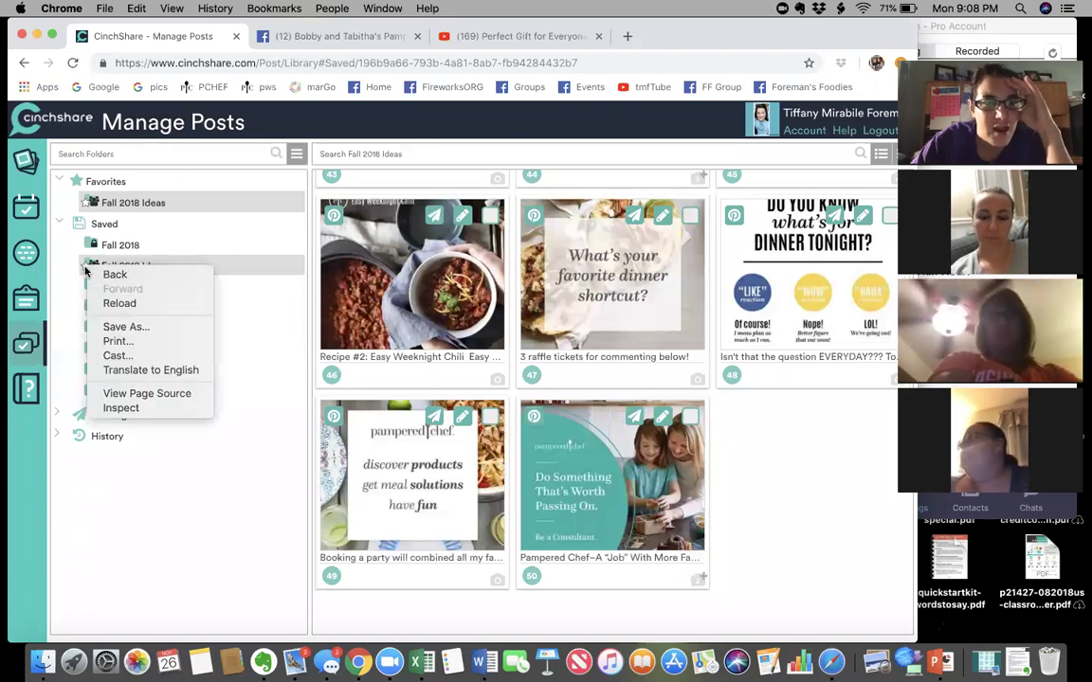
pyautogui.click(226, 264)
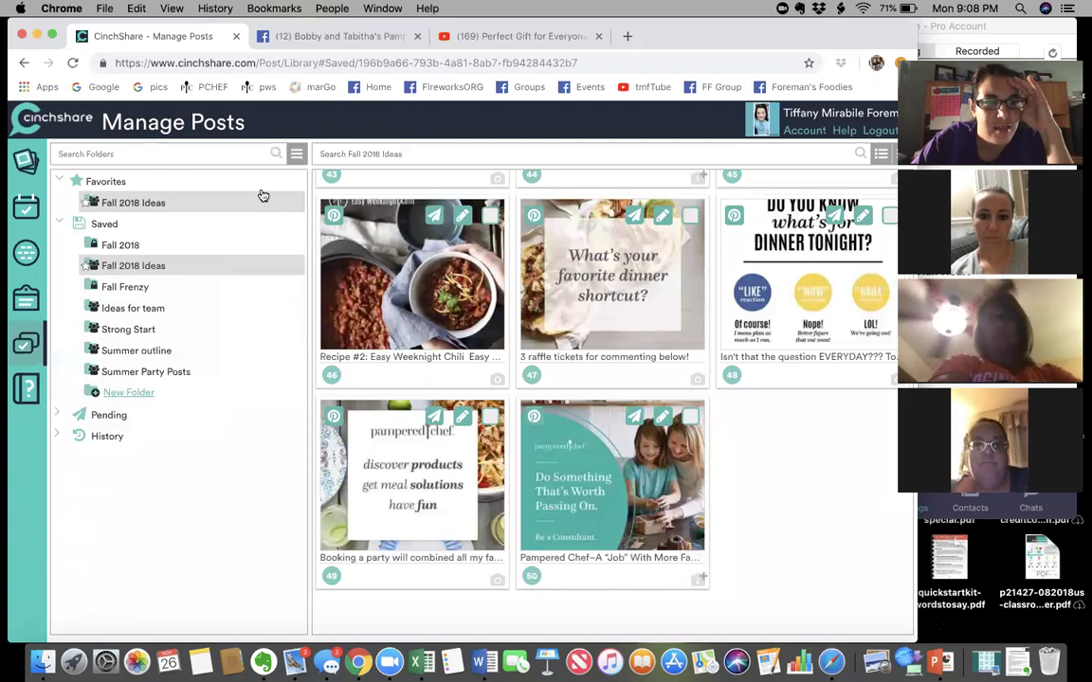
pyautogui.click(295, 157)
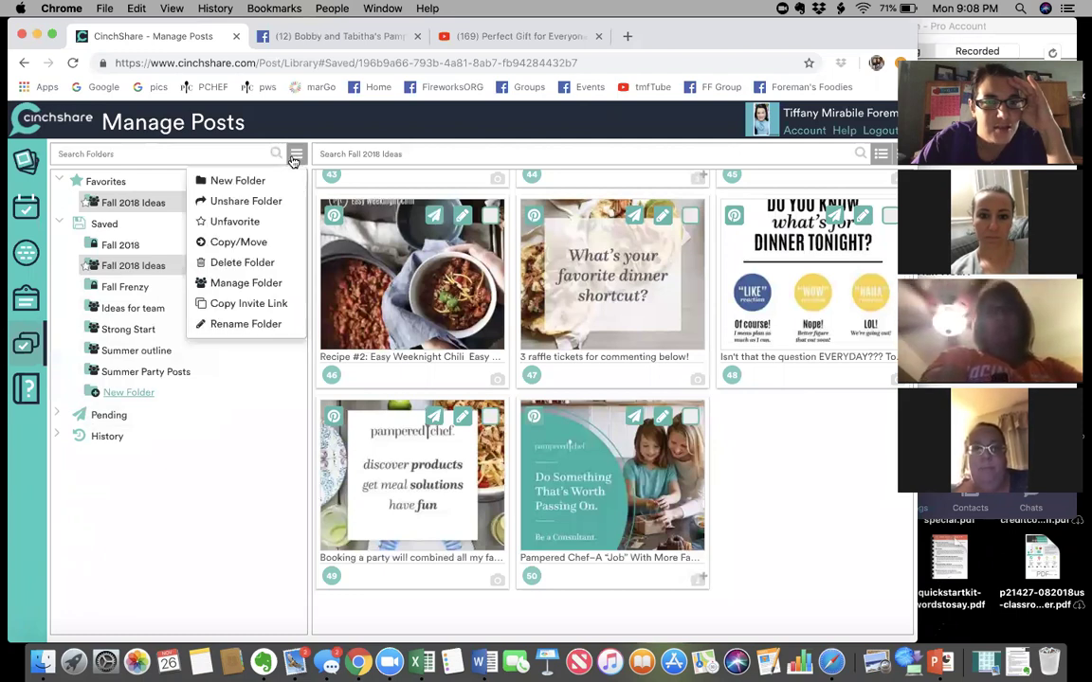
pyautogui.click(259, 244)
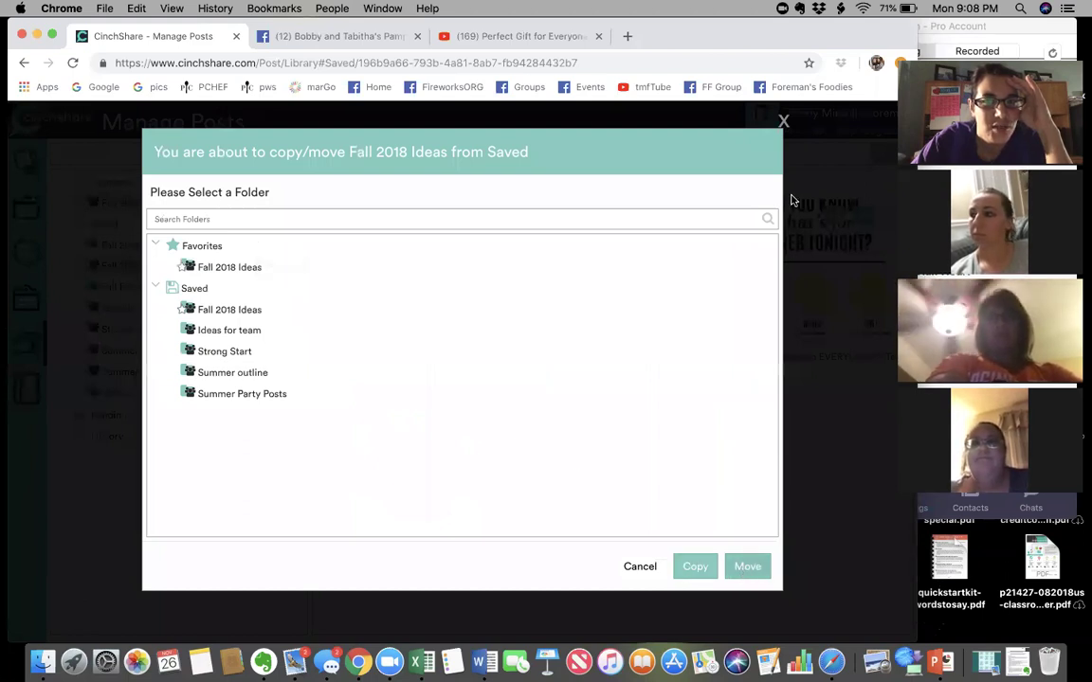
pyautogui.click(784, 120)
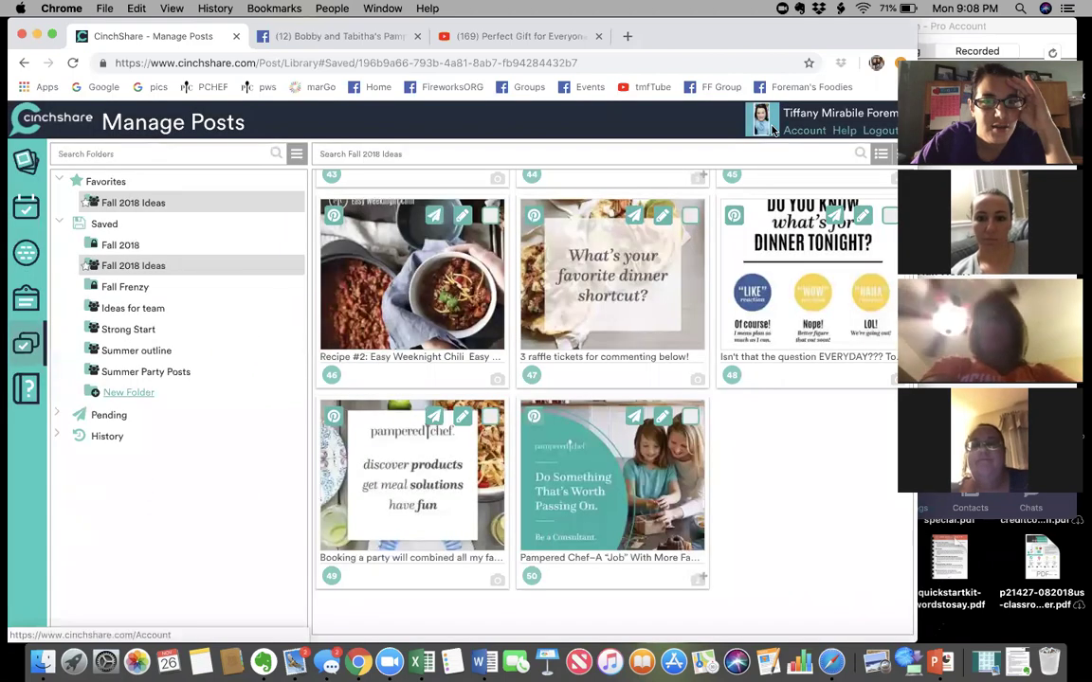
# Step: Copy the invite link for the shared Fall 2018 Ideas folder
pyautogui.rightClick(149, 271)
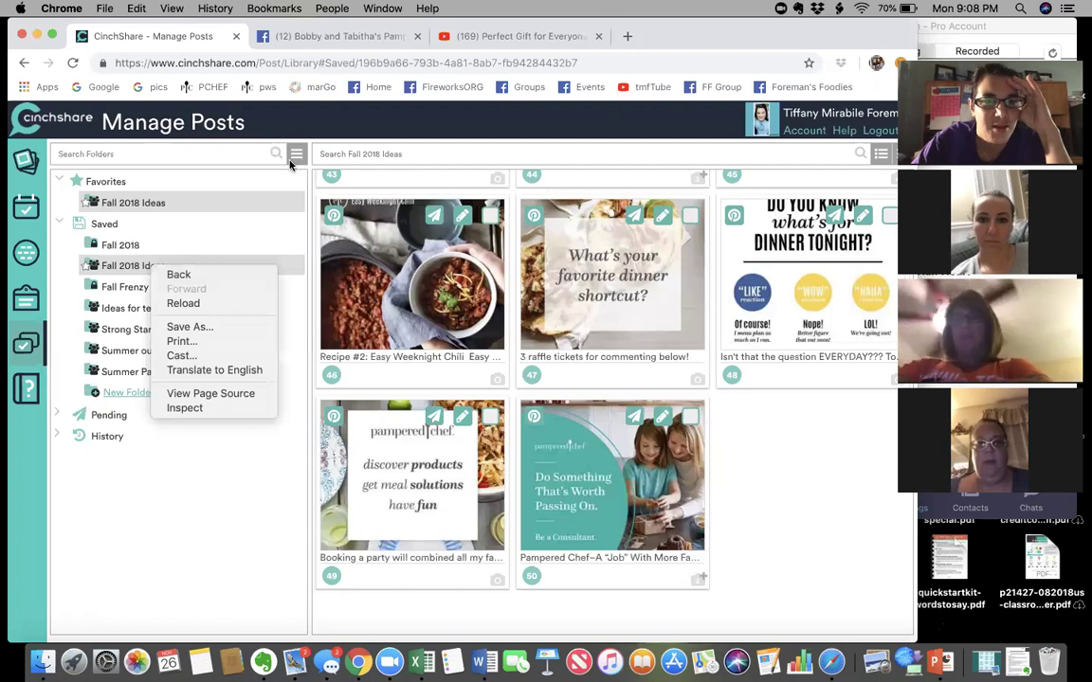
pyautogui.click(295, 156)
pyautogui.click(296, 156)
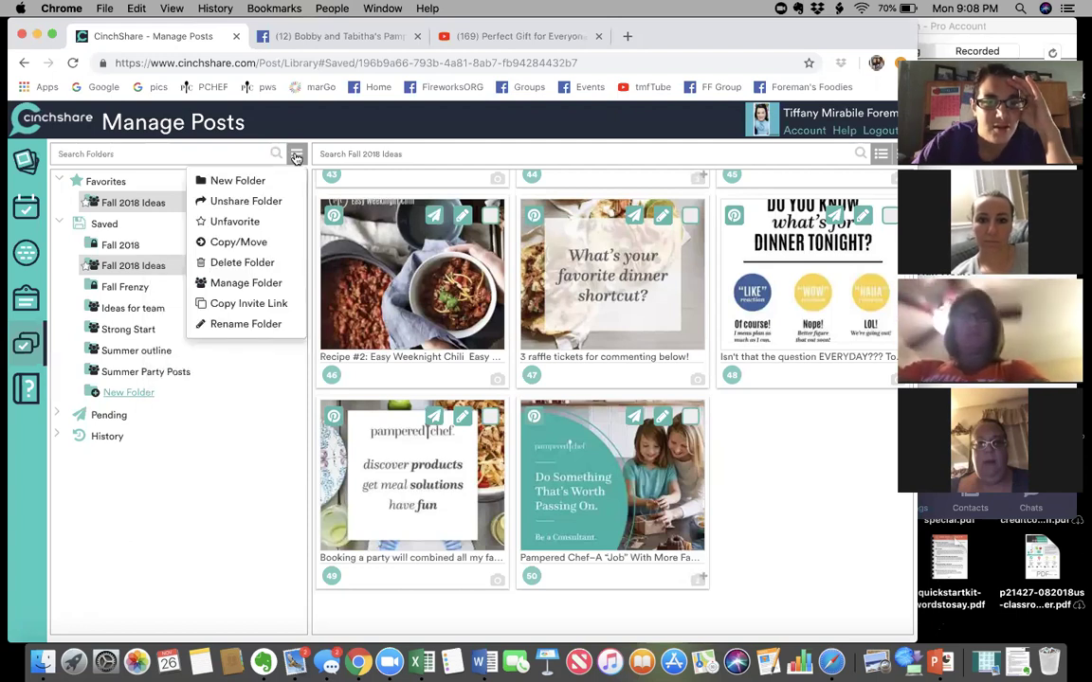
pyautogui.click(249, 304)
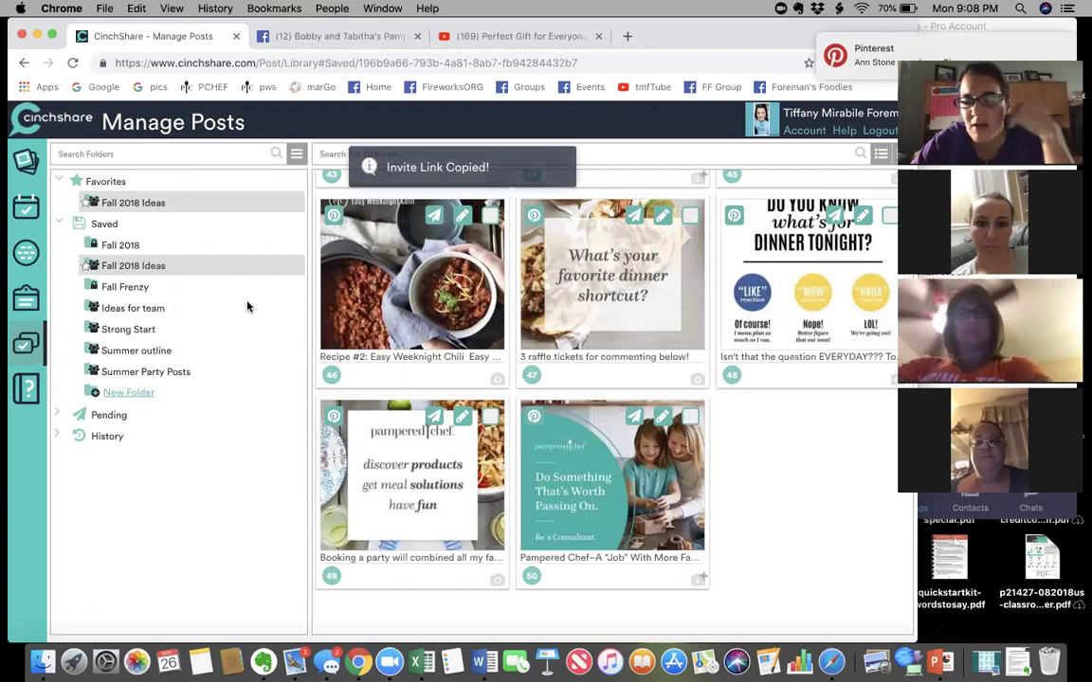